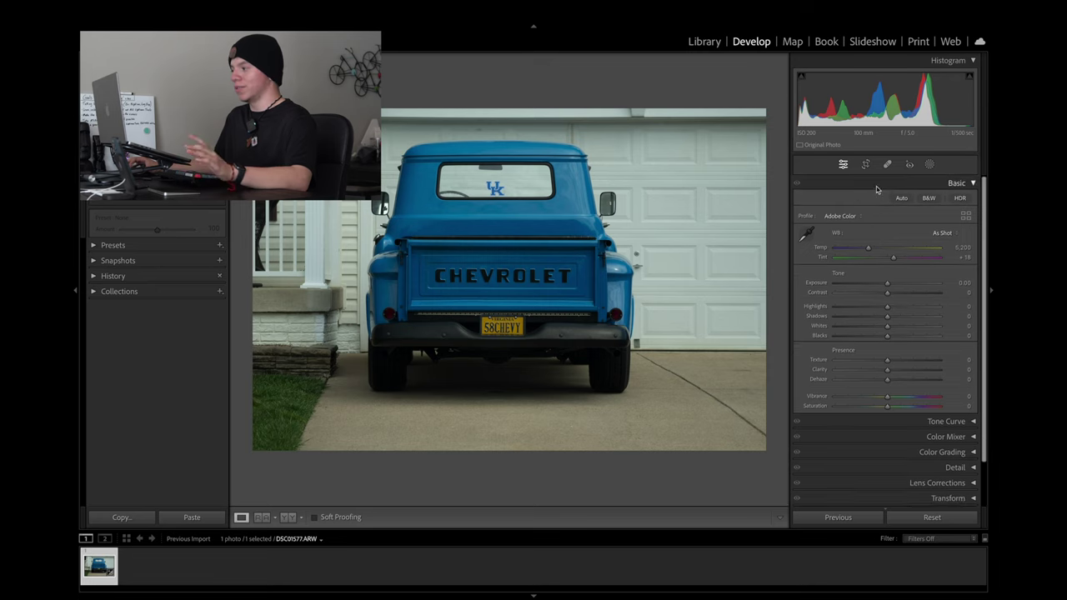
# Turn on chromatic aberration removal and lens profile corrections for the truck photo
pyautogui.click(901, 261)
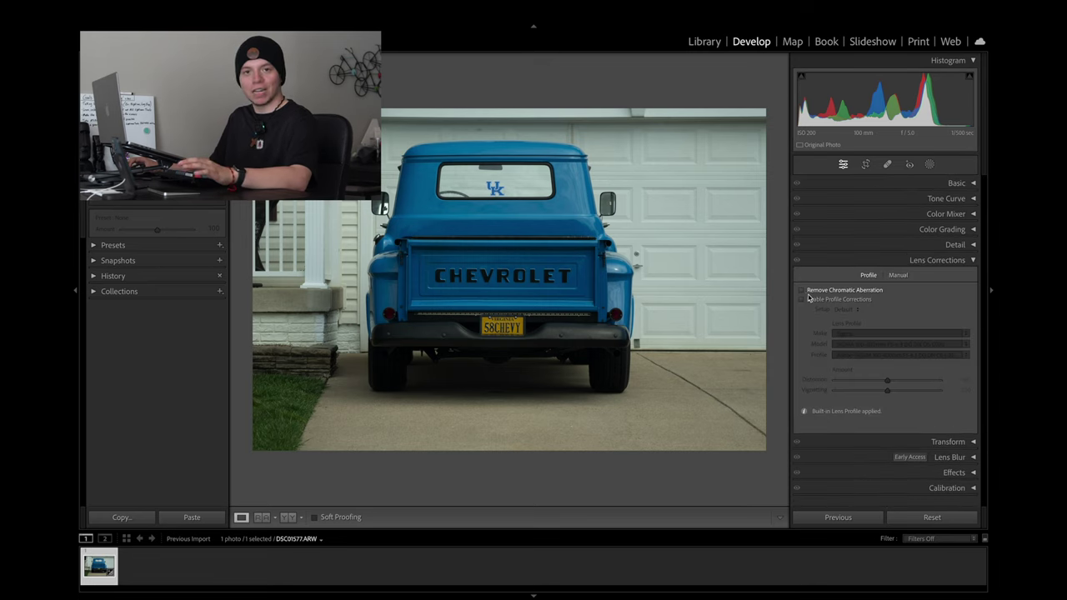
pyautogui.click(804, 298)
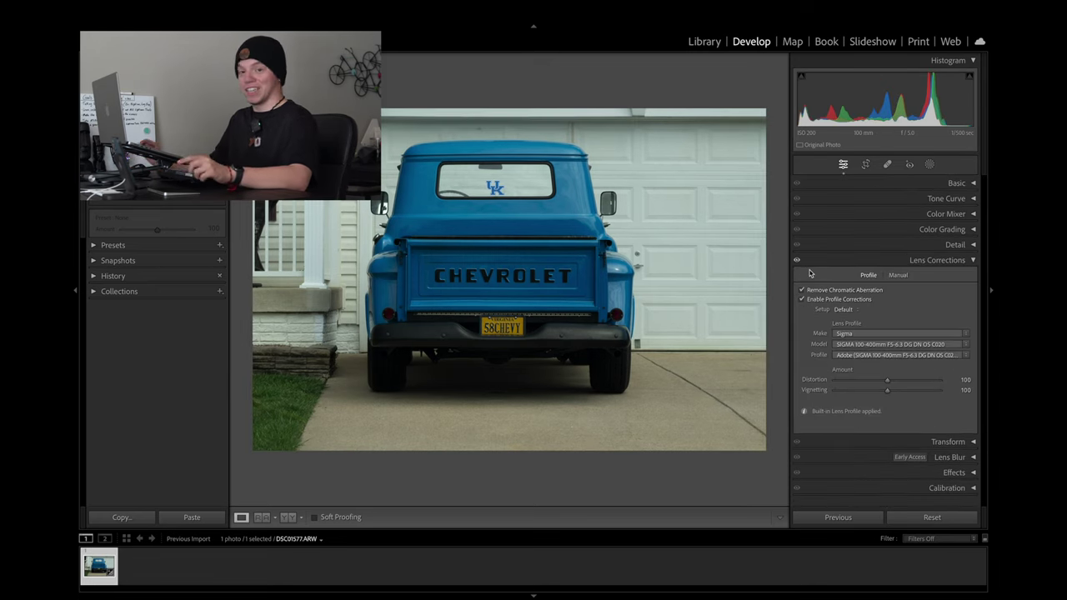
pyautogui.click(821, 260)
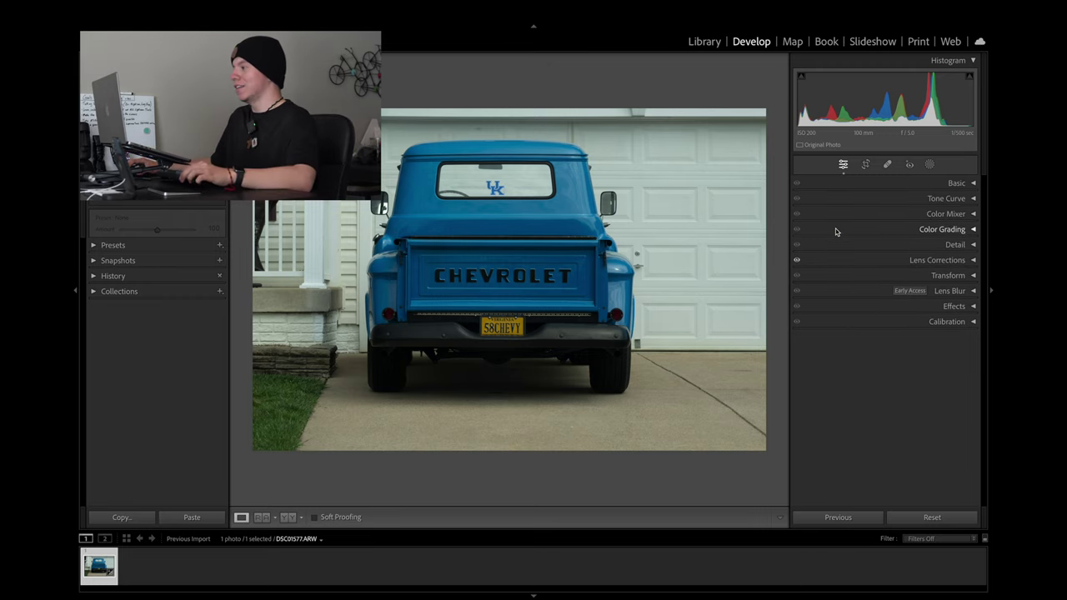
# Warm the white balance temperature to 5,437, raise exposure to +0.35 and set contrast to +22
pyautogui.click(836, 183)
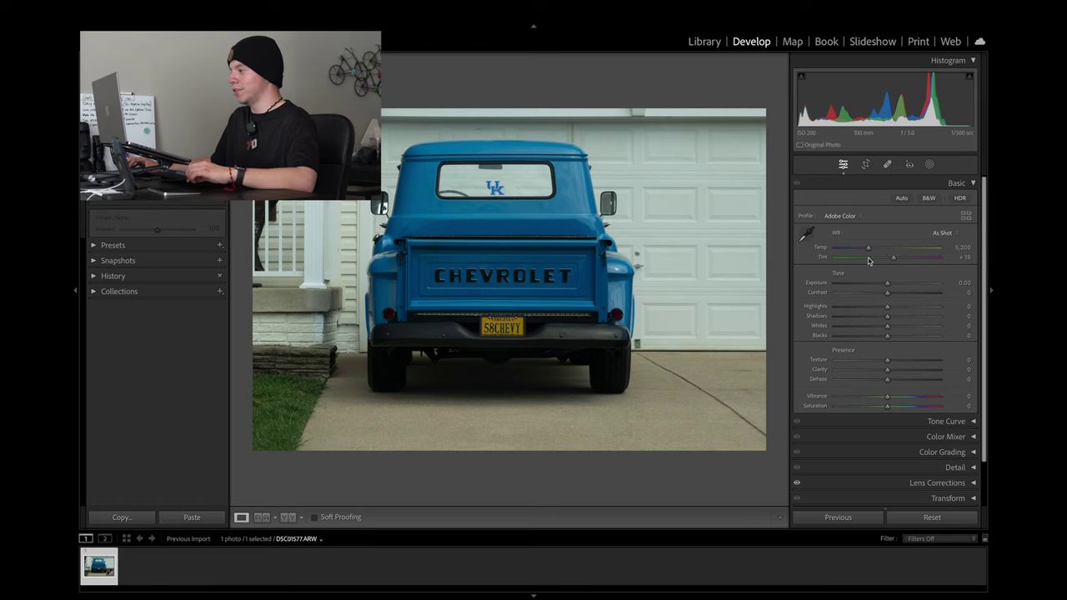
pyautogui.moveTo(868, 249)
pyautogui.mouseDown()
pyautogui.moveTo(856, 249)
pyautogui.moveTo(870, 248)
pyautogui.mouseUp()
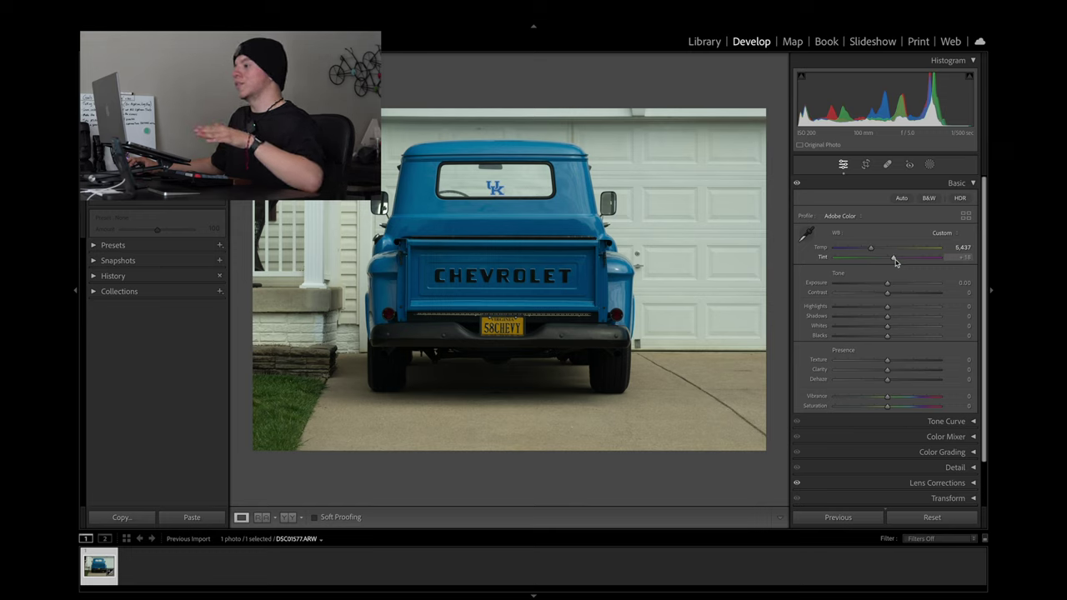
pyautogui.hotkey('ctrl', 'z')
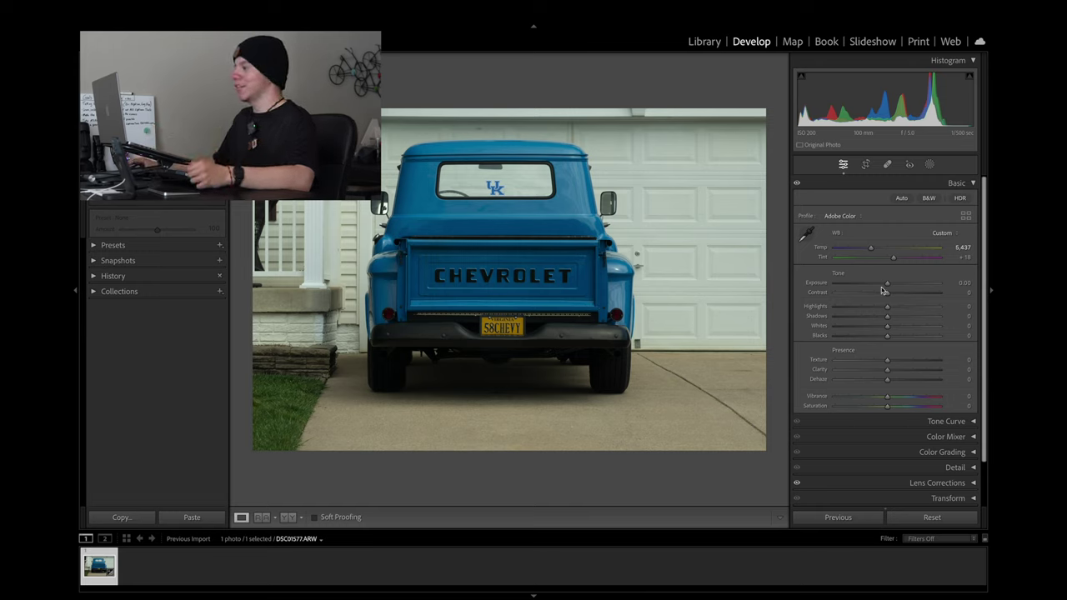
pyautogui.moveTo(887, 287); pyautogui.dragTo(893, 284)
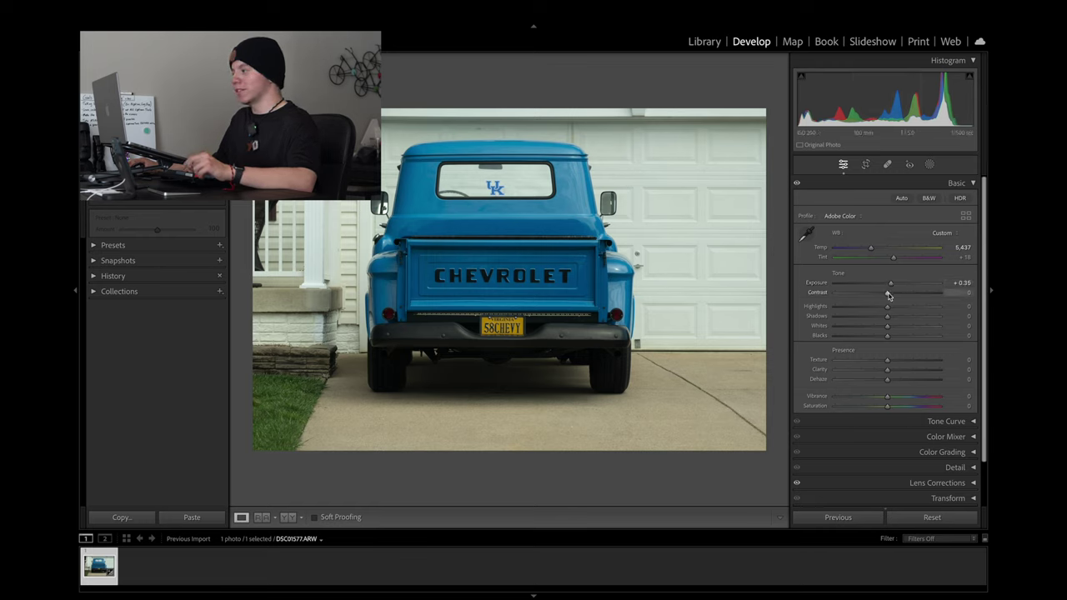
pyautogui.moveTo(887, 295)
pyautogui.mouseDown()
pyautogui.moveTo(904, 293)
pyautogui.moveTo(877, 299)
pyautogui.moveTo(900, 296)
pyautogui.mouseUp()
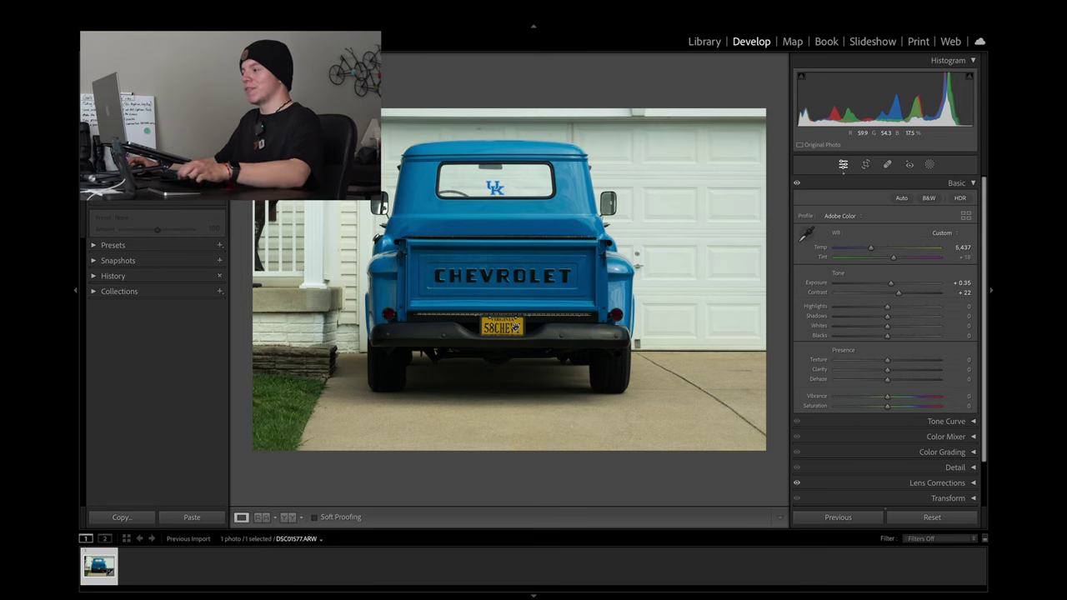
# Inspect the licence plate up close, and set highlights to +12, shadows to +22, whites to +14 and blacks to +8
pyautogui.click(515, 327)
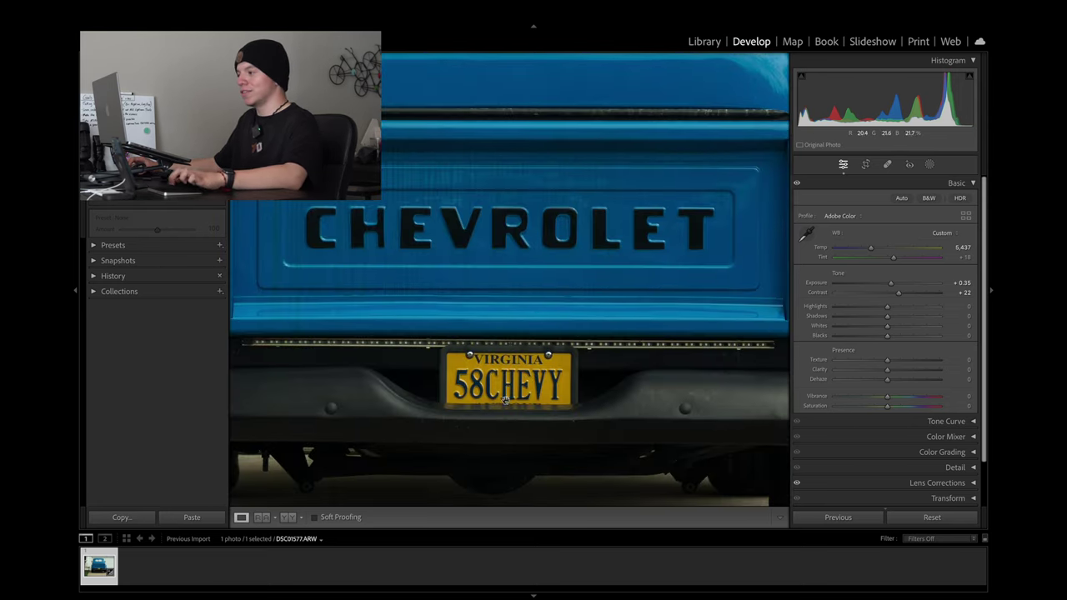
pyautogui.click(483, 347)
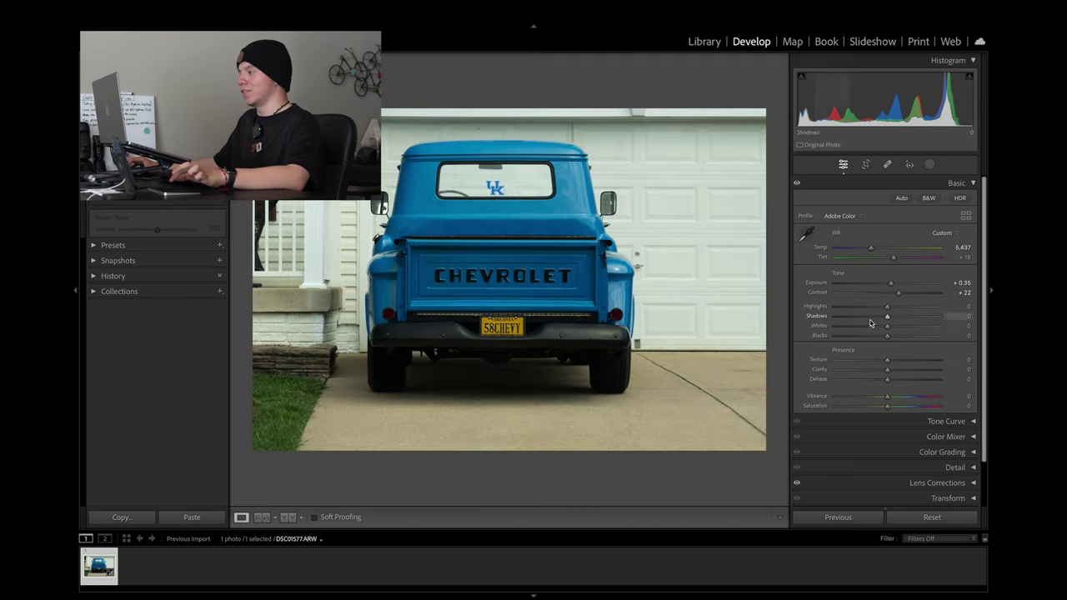
pyautogui.moveTo(888, 308); pyautogui.dragTo(896, 330)
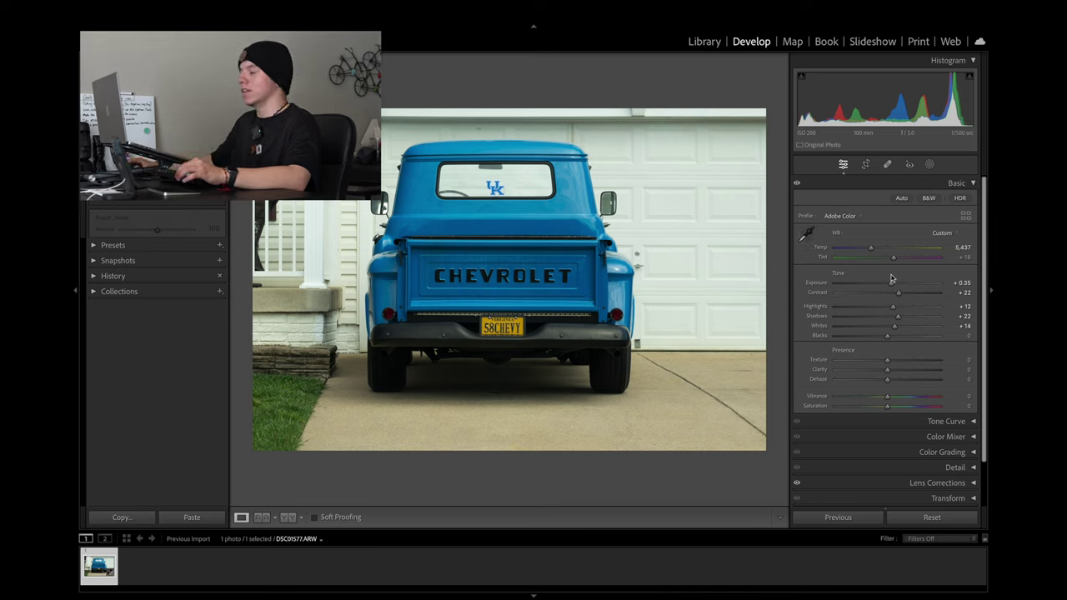
pyautogui.moveTo(888, 340)
pyautogui.mouseDown()
pyautogui.moveTo(899, 335)
pyautogui.moveTo(874, 336)
pyautogui.moveTo(889, 335)
pyautogui.mouseUp()
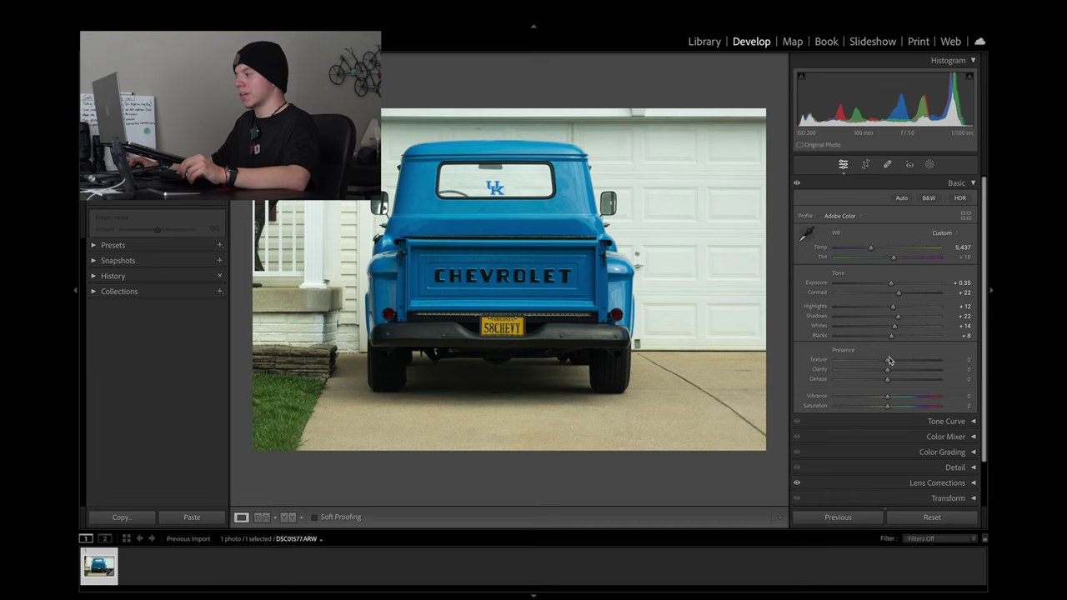
# Set texture to +29, clarity to +25, dehaze to +11 and vibrance to +17
pyautogui.moveTo(911, 363); pyautogui.dragTo(910, 362)
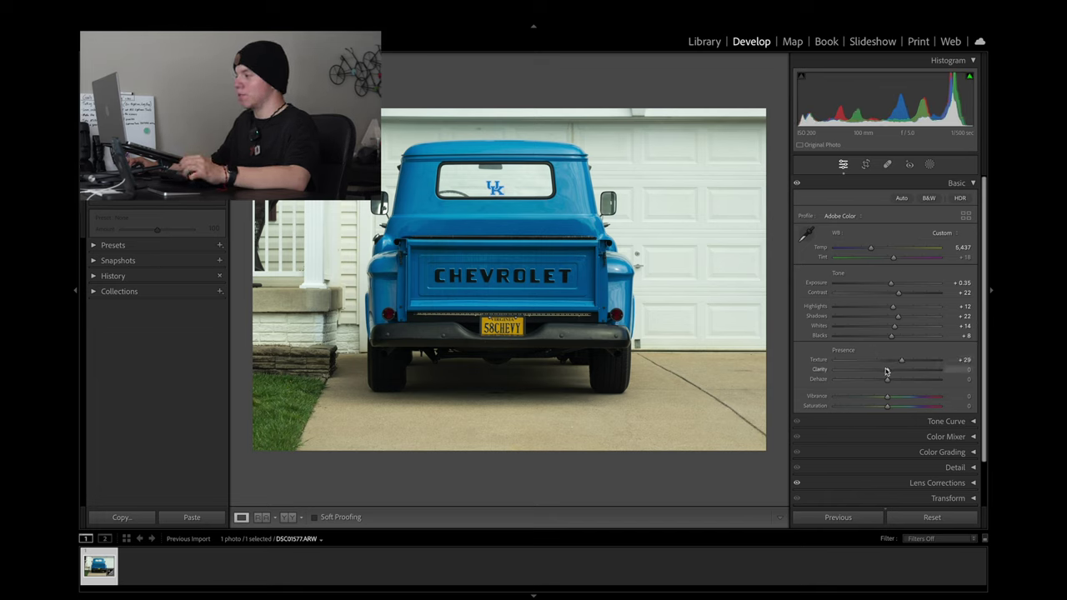
pyautogui.moveTo(897, 373); pyautogui.dragTo(893, 383)
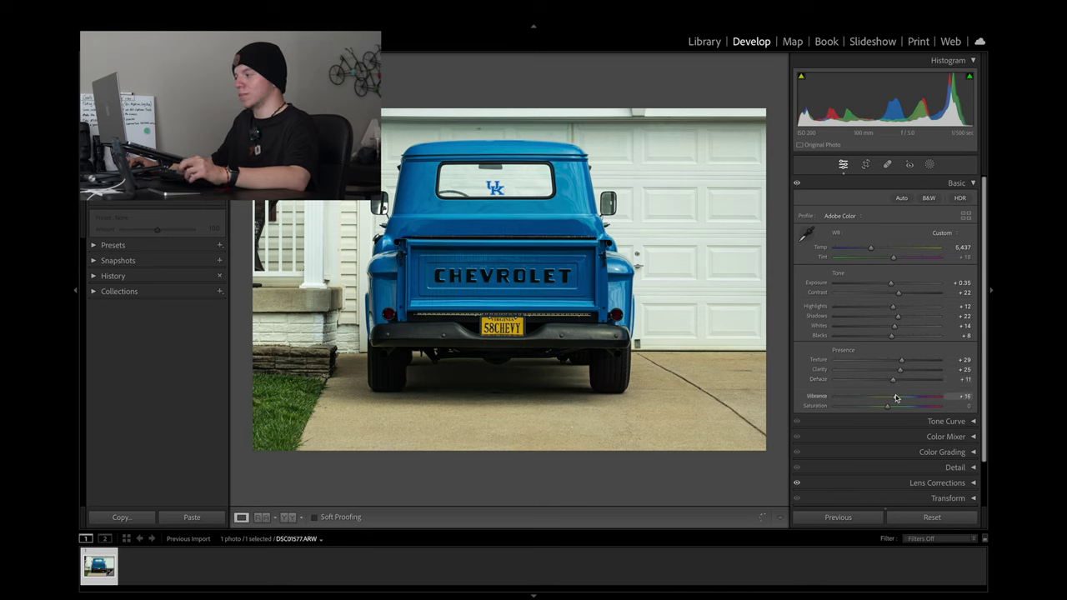
pyautogui.moveTo(897, 397); pyautogui.dragTo(895, 398)
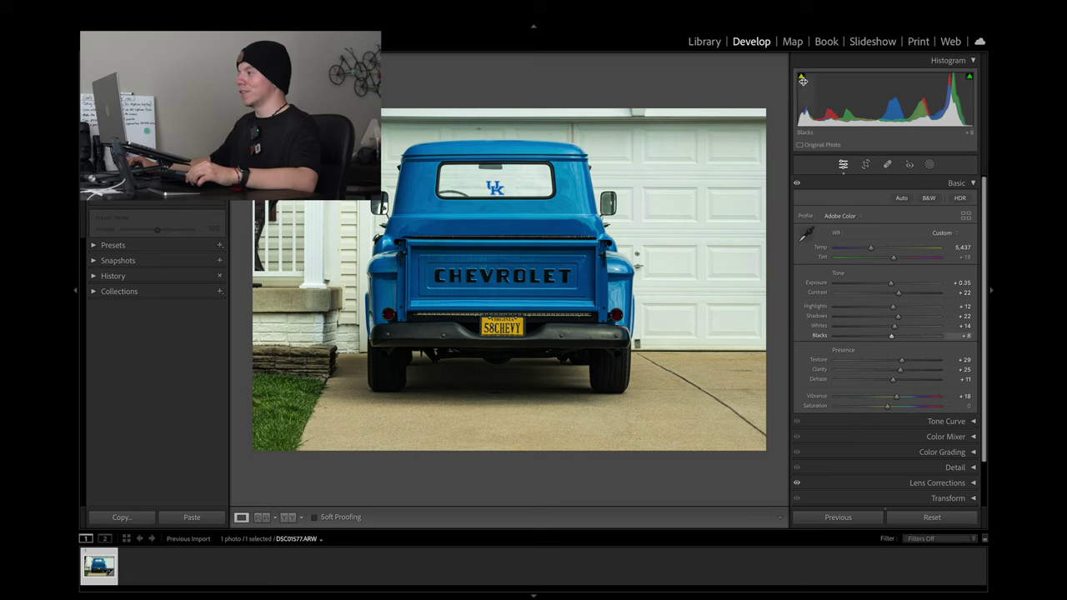
# Check the histogram clipping and compare the photo with and without the Basic adjustments
pyautogui.moveTo(971, 78)
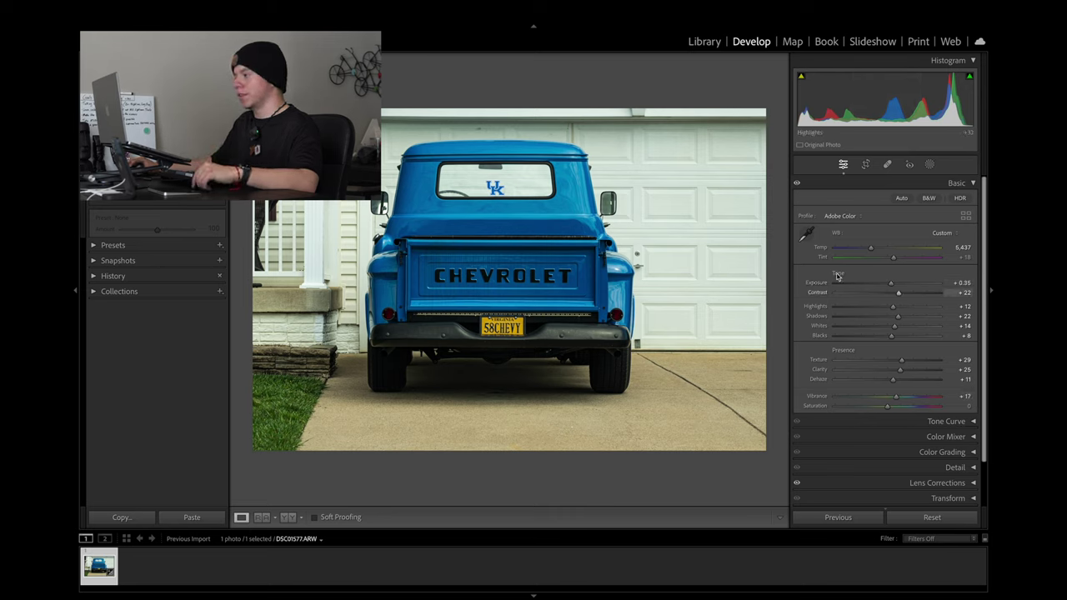
pyautogui.click(797, 183)
pyautogui.click(797, 183)
pyautogui.click(798, 184)
pyautogui.click(848, 186)
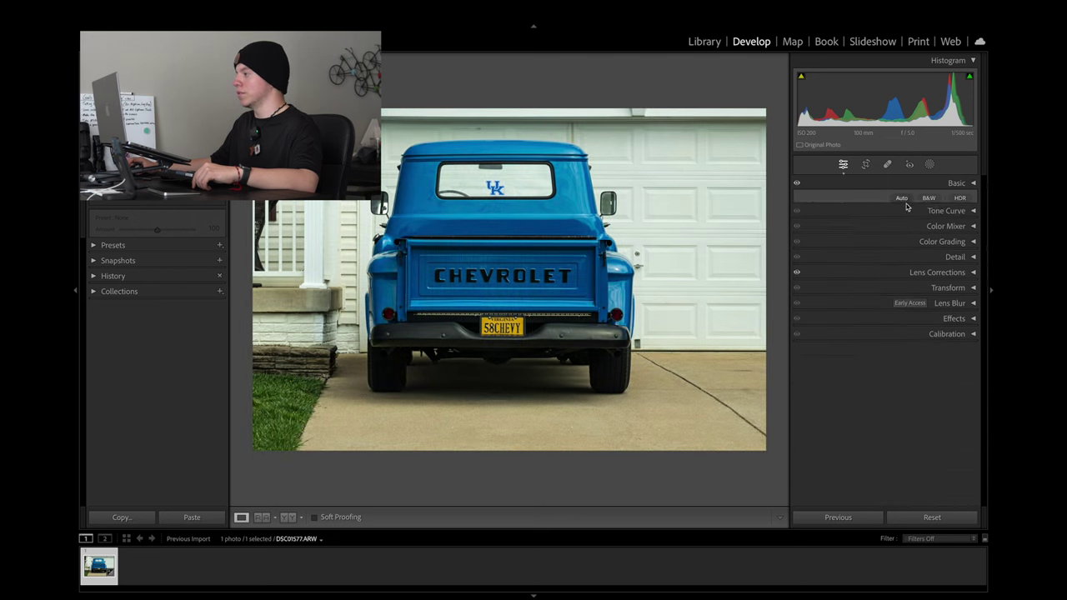
# Crop the photo to a tighter custom aspect, trimming both sides and the vertical edges with the truck centred in the frame
pyautogui.click(865, 164)
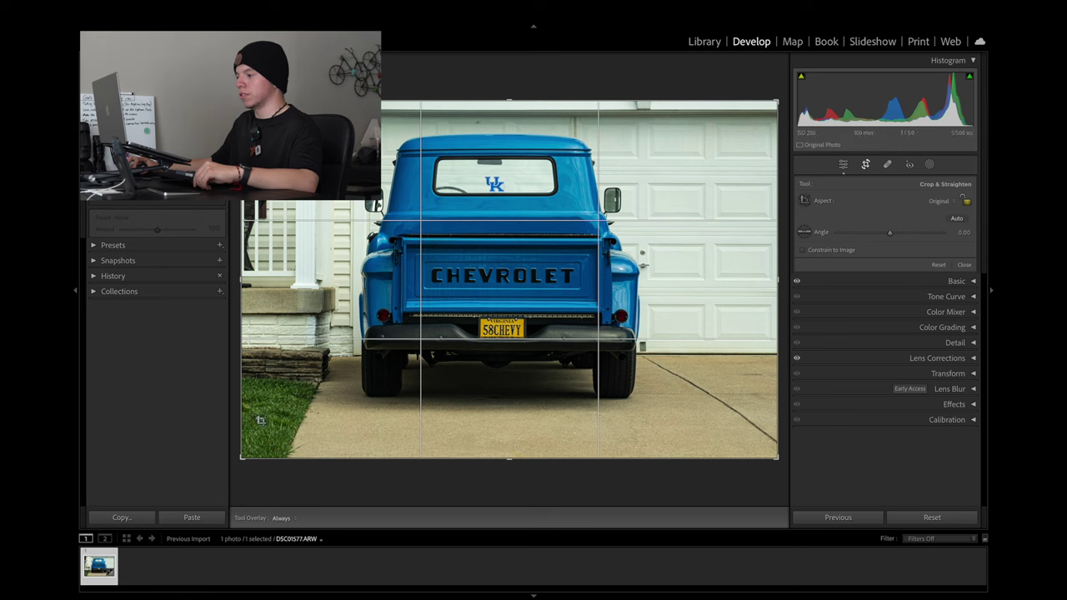
pyautogui.moveTo(240, 282); pyautogui.dragTo(263, 282)
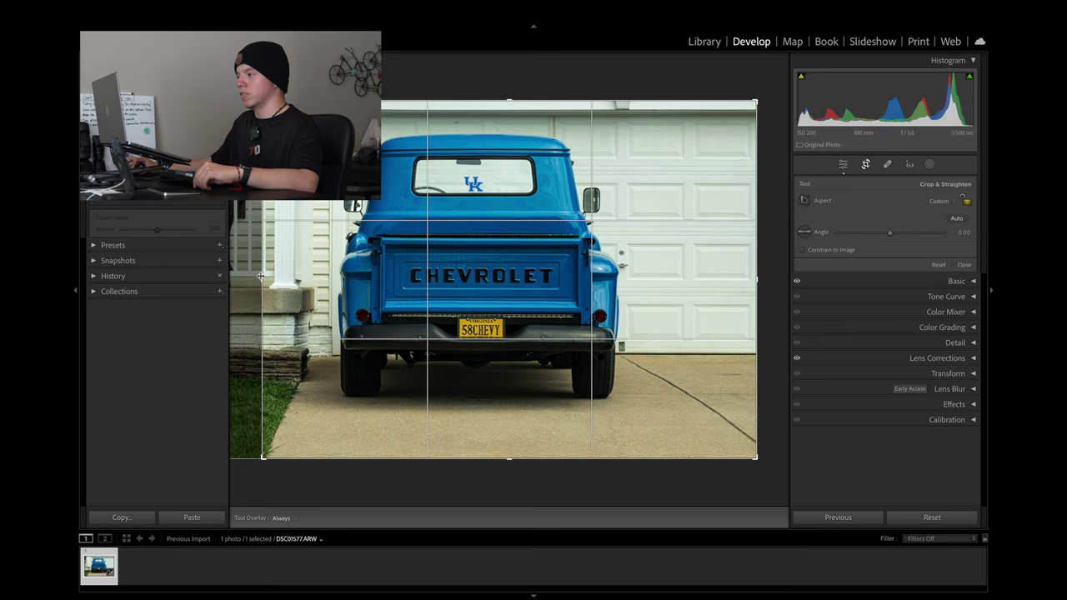
pyautogui.moveTo(755, 278); pyautogui.dragTo(714, 278)
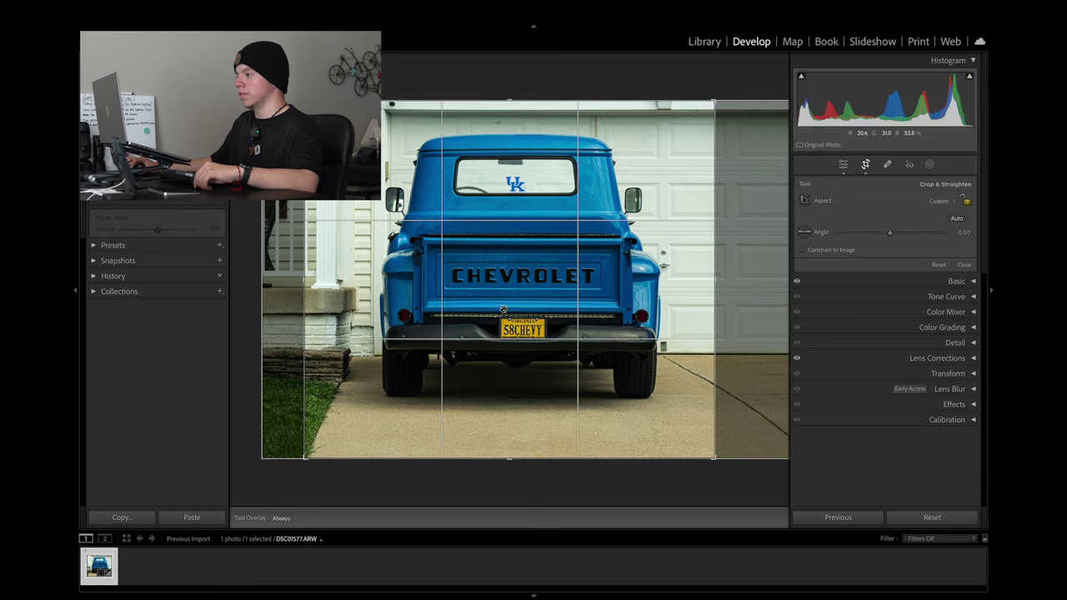
pyautogui.moveTo(507, 459); pyautogui.dragTo(510, 450)
pyautogui.moveTo(542, 314); pyautogui.dragTo(534, 314)
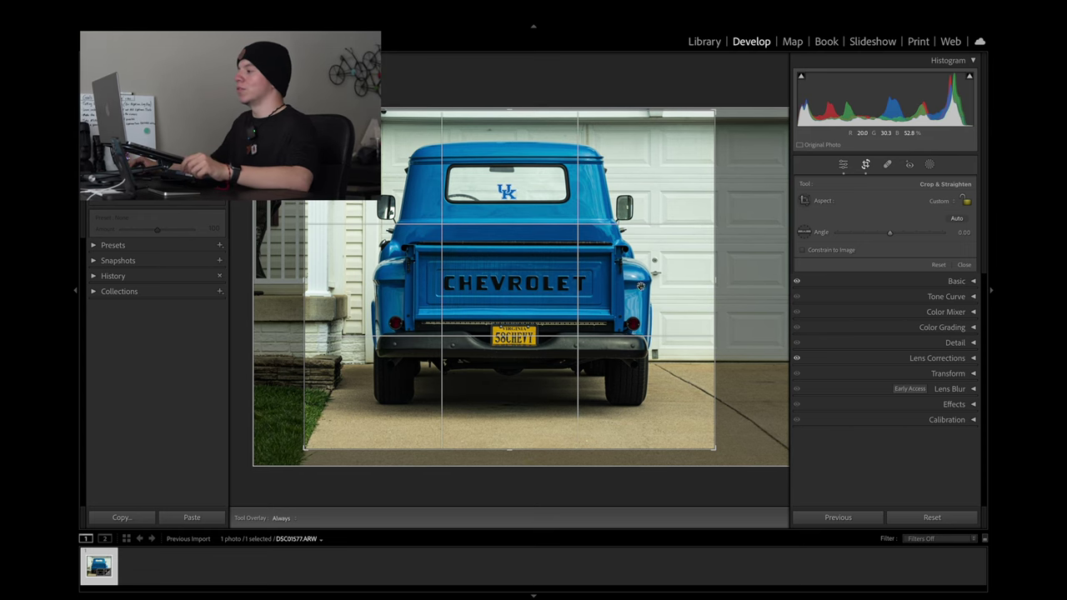
pyautogui.moveTo(714, 284); pyautogui.dragTo(720, 284)
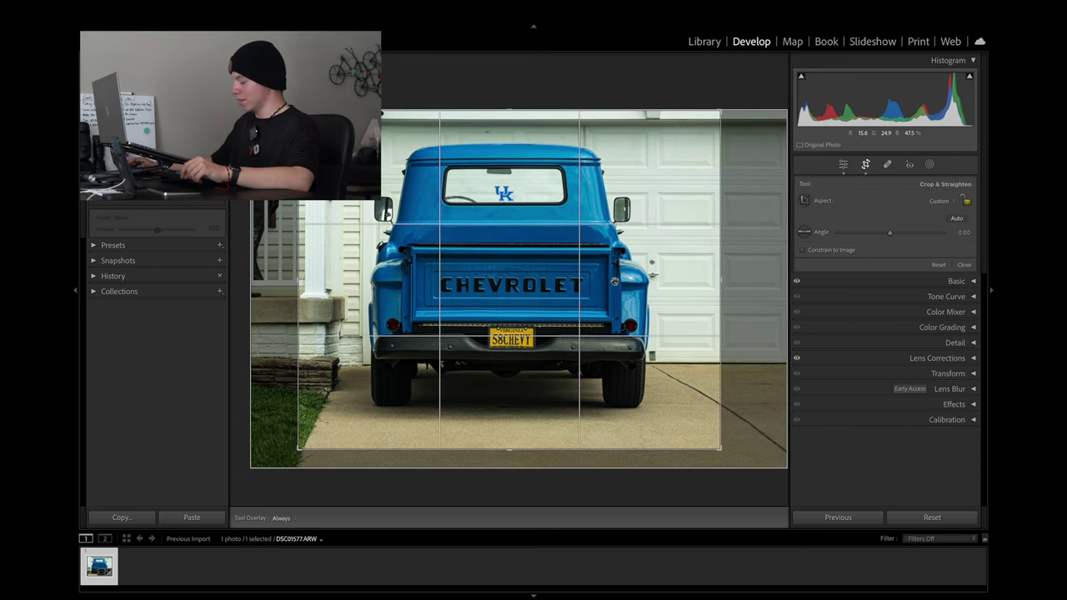
pyautogui.press('Return')
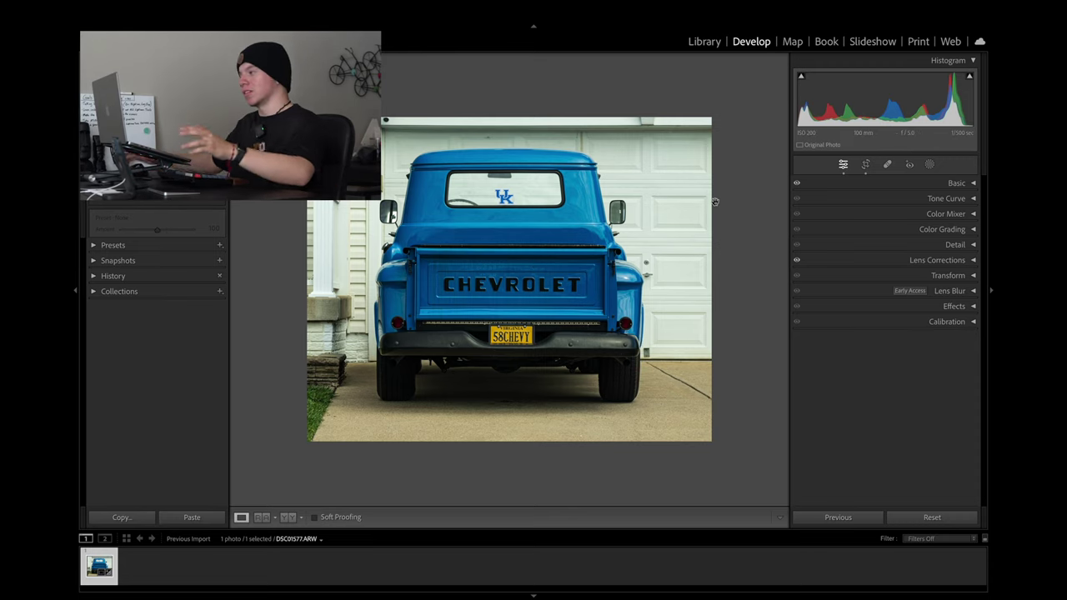
# Add three points to the tone curve for the shadows, midtones and highlights
pyautogui.click(901, 206)
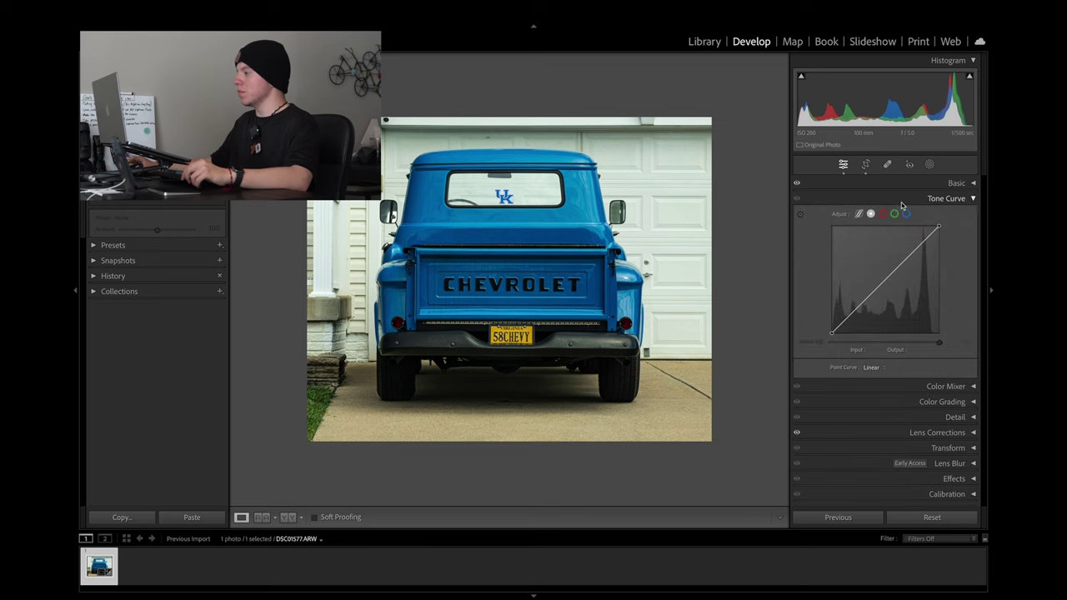
pyautogui.click(859, 307)
pyautogui.click(882, 281)
pyautogui.click(911, 251)
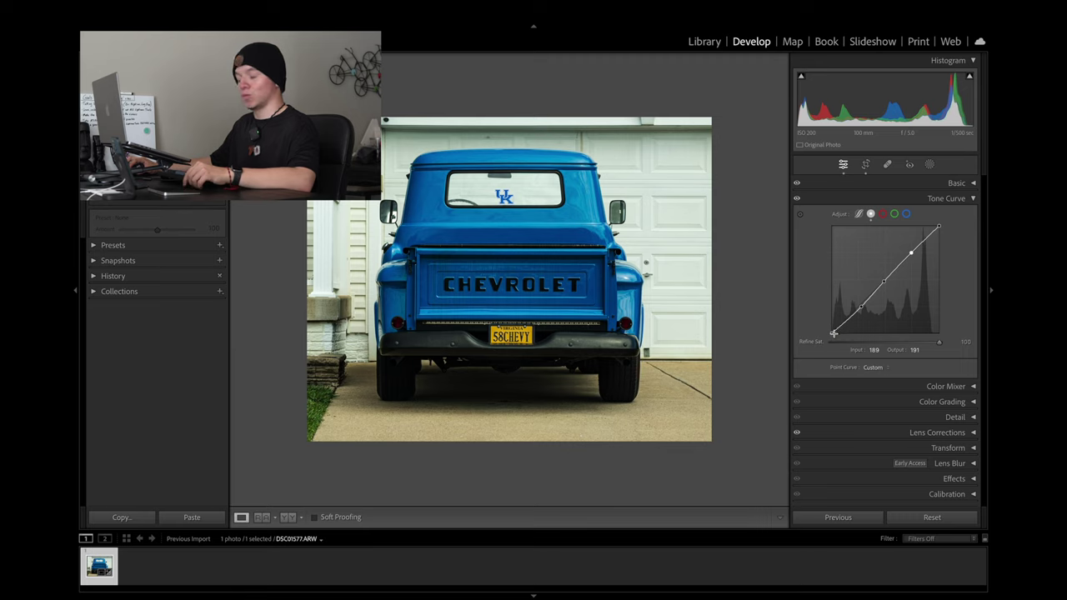
# Shape an S-curve with shadows at 72/66, midtones at 130/132 and highlights at 187/196, and lift the black point's output to 13
pyautogui.moveTo(863, 306); pyautogui.dragTo(862, 310)
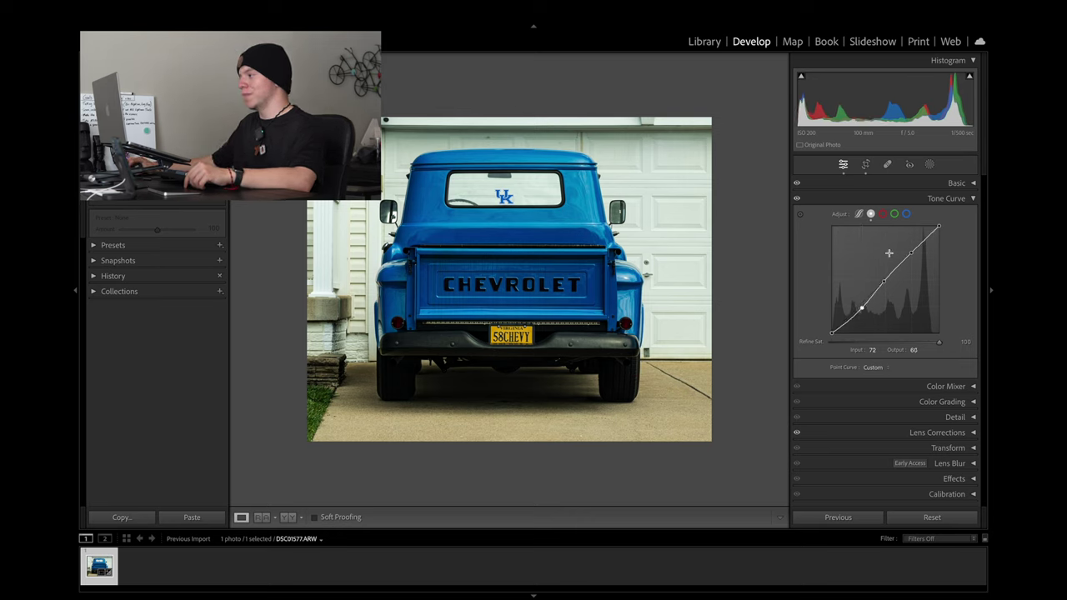
pyautogui.moveTo(884, 281); pyautogui.dragTo(888, 283)
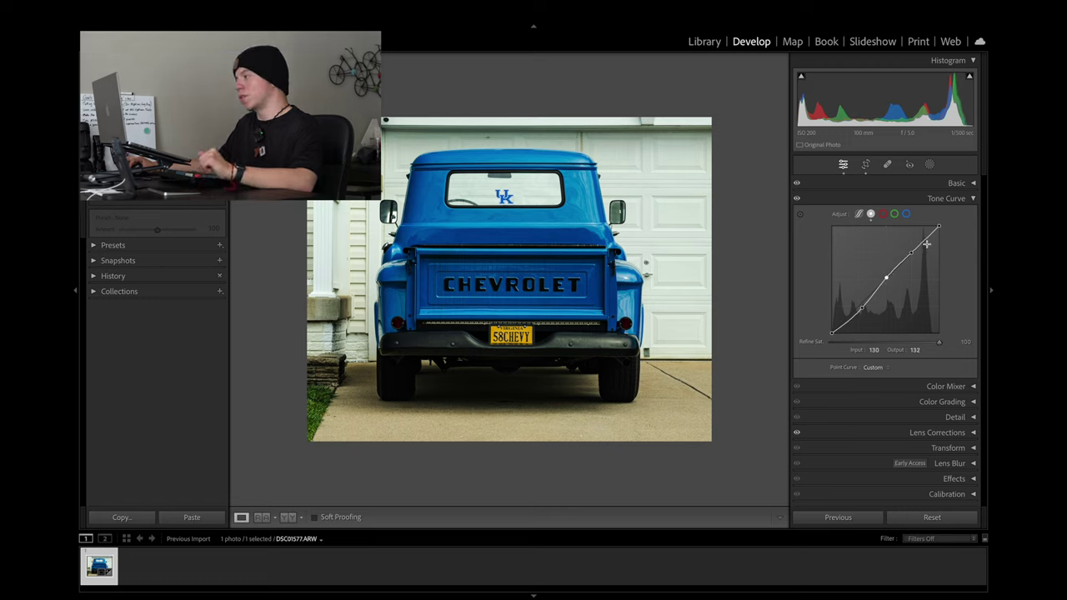
pyautogui.moveTo(912, 253); pyautogui.dragTo(912, 255)
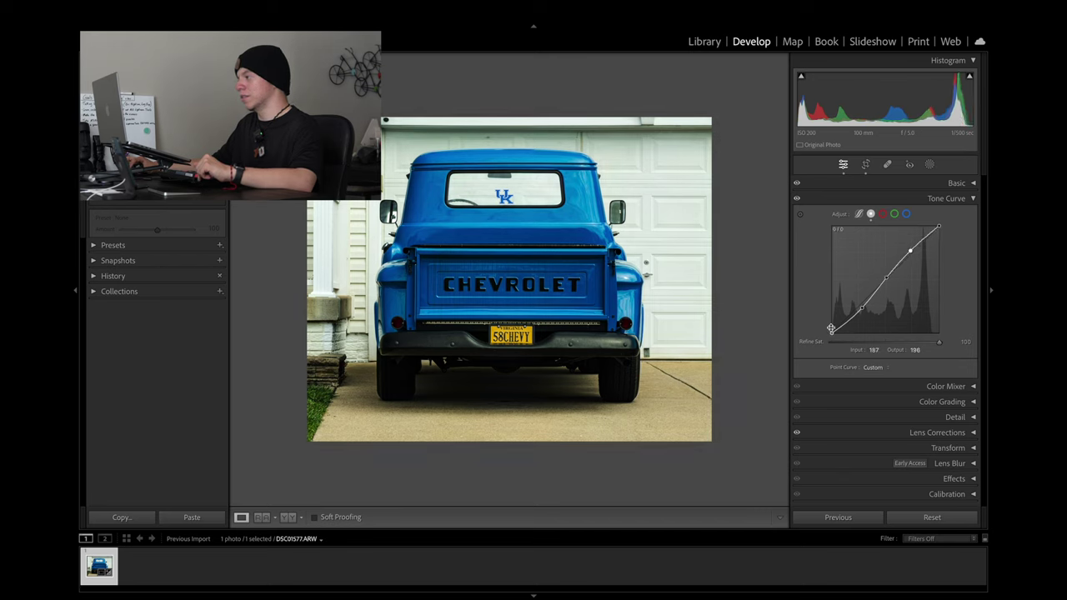
pyautogui.moveTo(831, 332); pyautogui.dragTo(830, 329)
pyautogui.moveTo(975, 80)
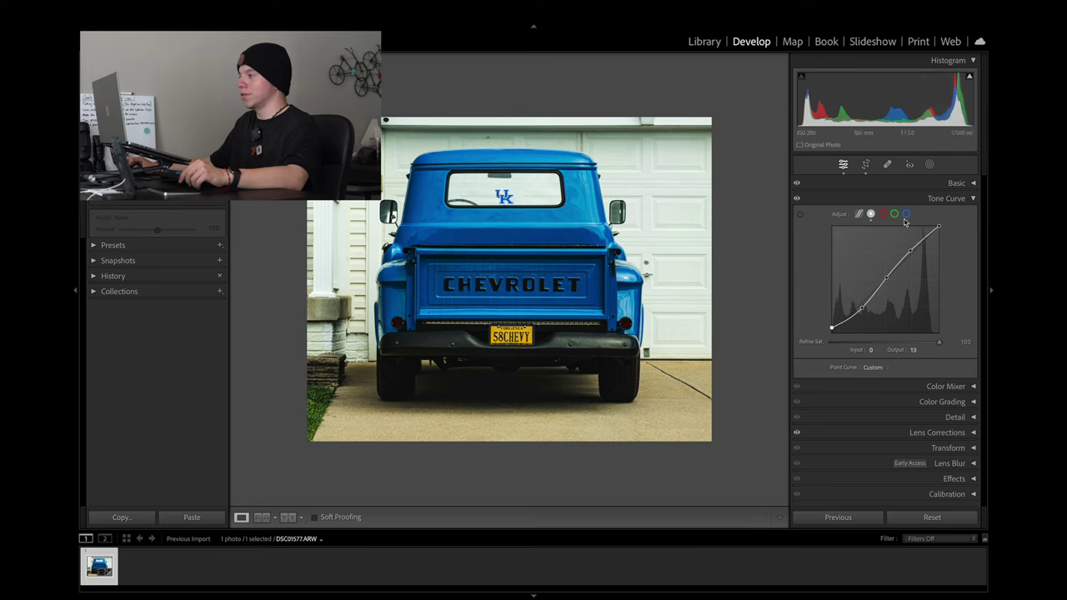
# Compare the photo repeatedly with the Tone Curve adjustment off and on
pyautogui.click(796, 199)
pyautogui.click(797, 199)
pyautogui.click(796, 199)
pyautogui.click(797, 199)
pyautogui.click(797, 199)
pyautogui.click(797, 200)
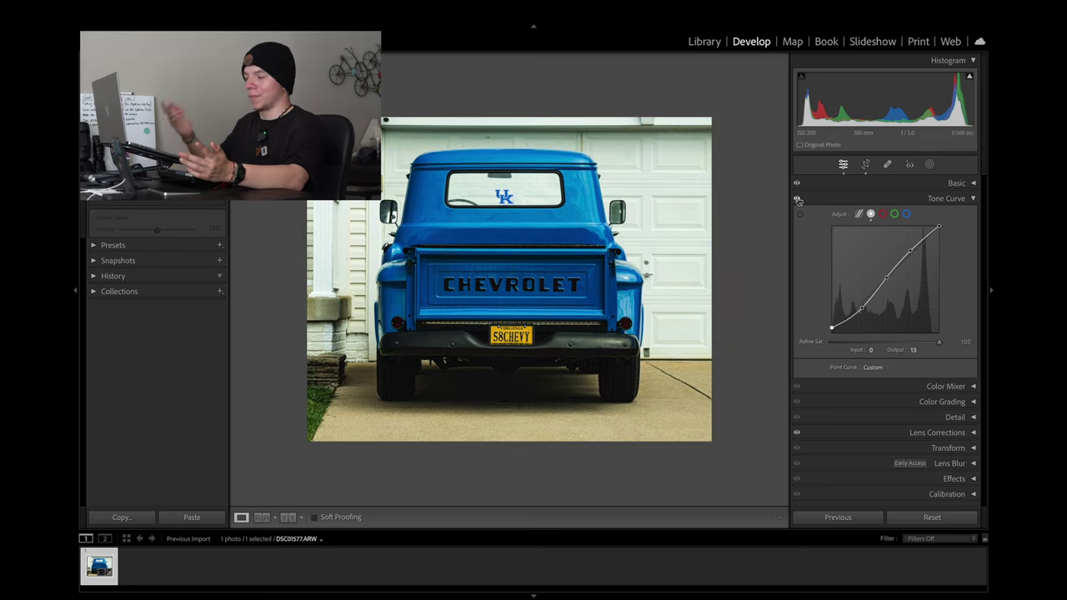
pyautogui.click(797, 199)
pyautogui.click(797, 199)
pyautogui.click(796, 200)
pyautogui.click(796, 199)
pyautogui.click(797, 199)
pyautogui.click(796, 199)
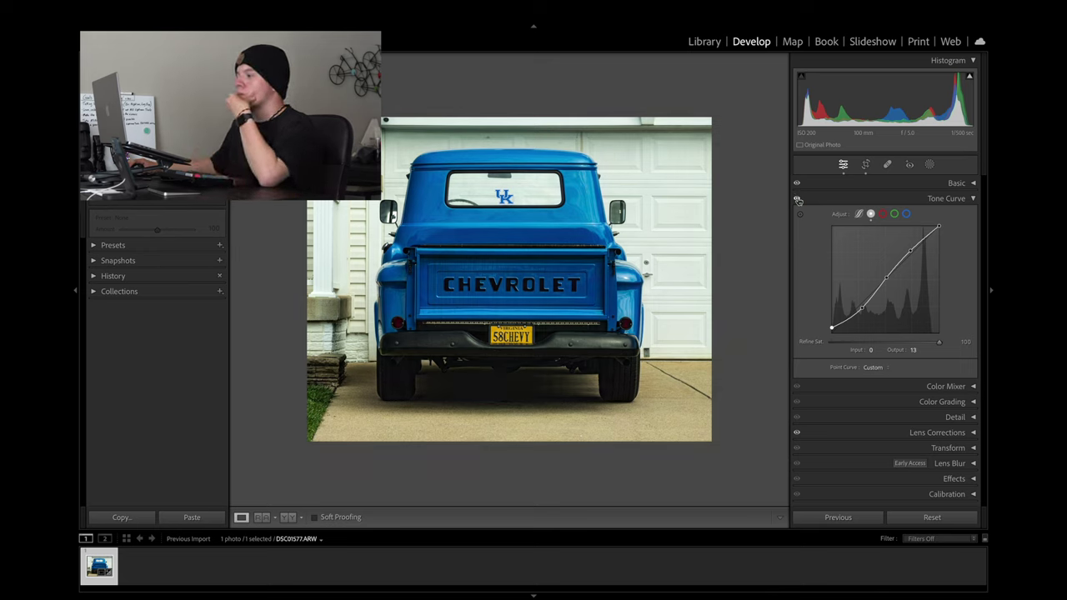
pyautogui.click(796, 199)
pyautogui.click(797, 199)
pyautogui.click(797, 199)
pyautogui.click(796, 199)
pyautogui.click(796, 199)
pyautogui.click(797, 200)
# Raise the curve's shadow point to input 75, output 72, and compare the photo with the curve off and on
pyautogui.moveTo(861, 310); pyautogui.dragTo(861, 299)
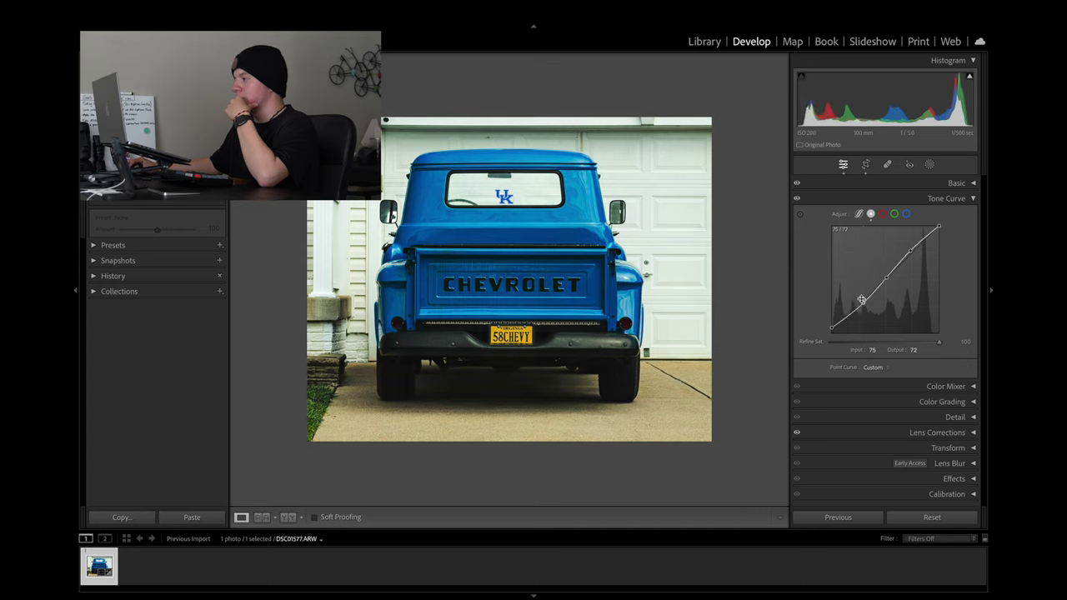
pyautogui.click(796, 199)
pyautogui.click(797, 199)
pyautogui.click(797, 199)
pyautogui.click(796, 199)
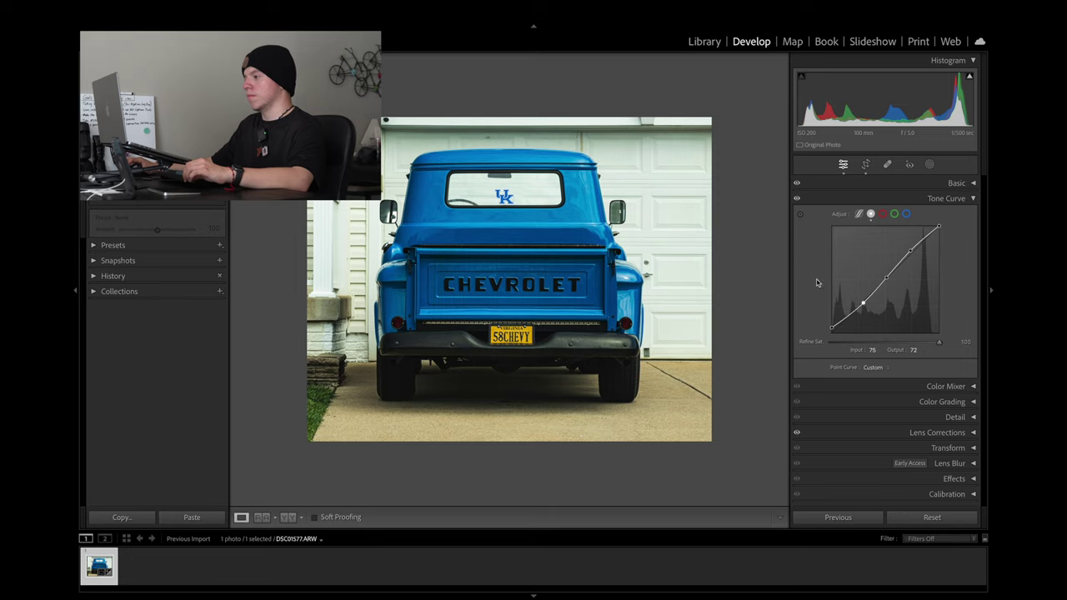
pyautogui.click(797, 200)
pyautogui.click(797, 200)
pyautogui.click(797, 200)
pyautogui.click(797, 200)
# Adjust the blue range in the Color Mixer to hue +4, saturation +14 and luminance +11
pyautogui.click(946, 198)
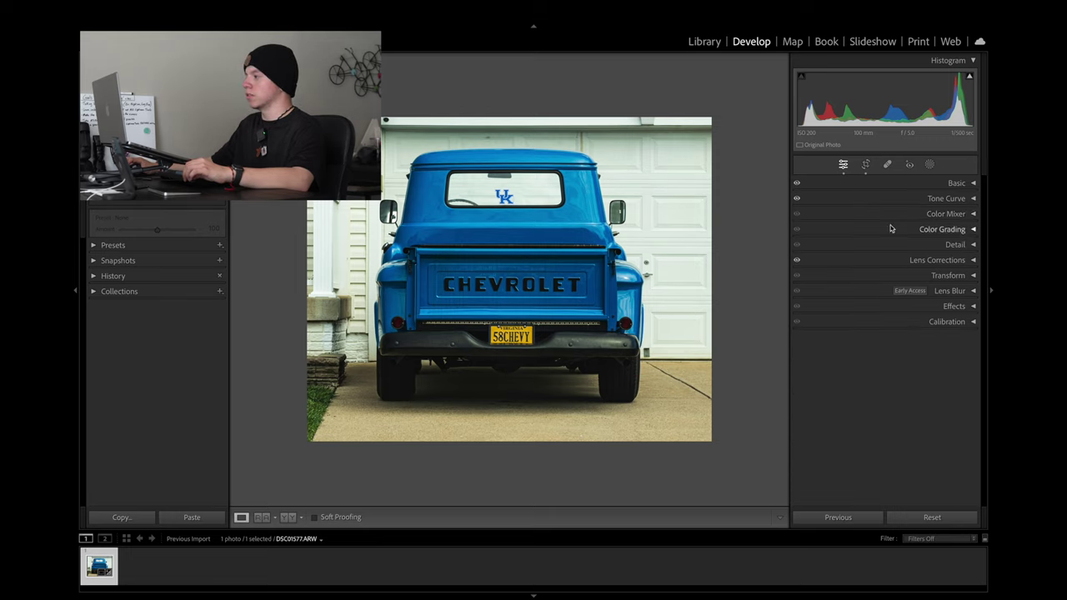
pyautogui.click(896, 215)
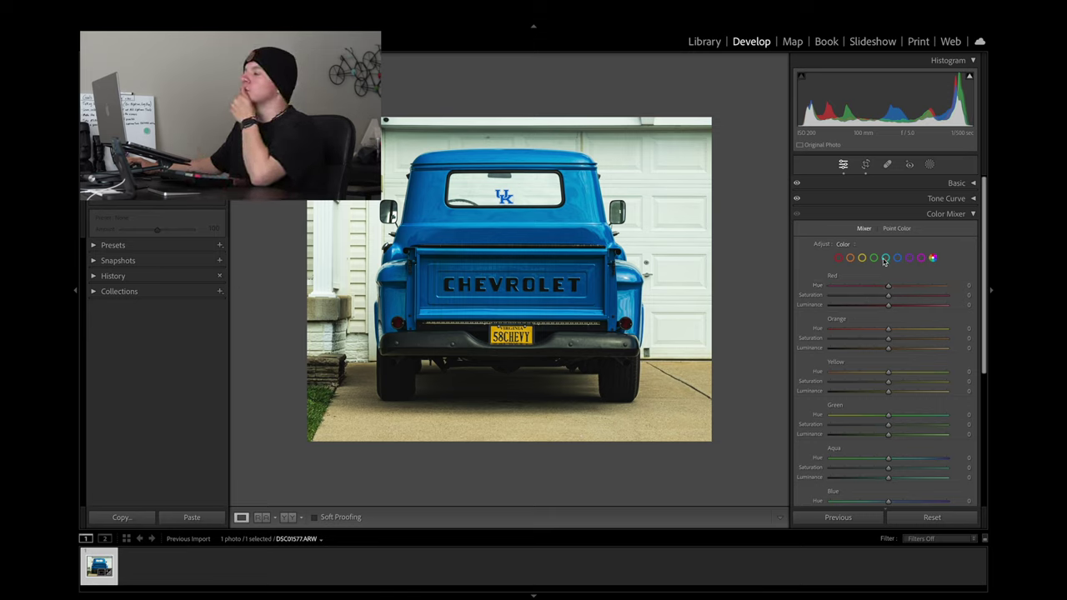
pyautogui.click(885, 258)
pyautogui.click(875, 258)
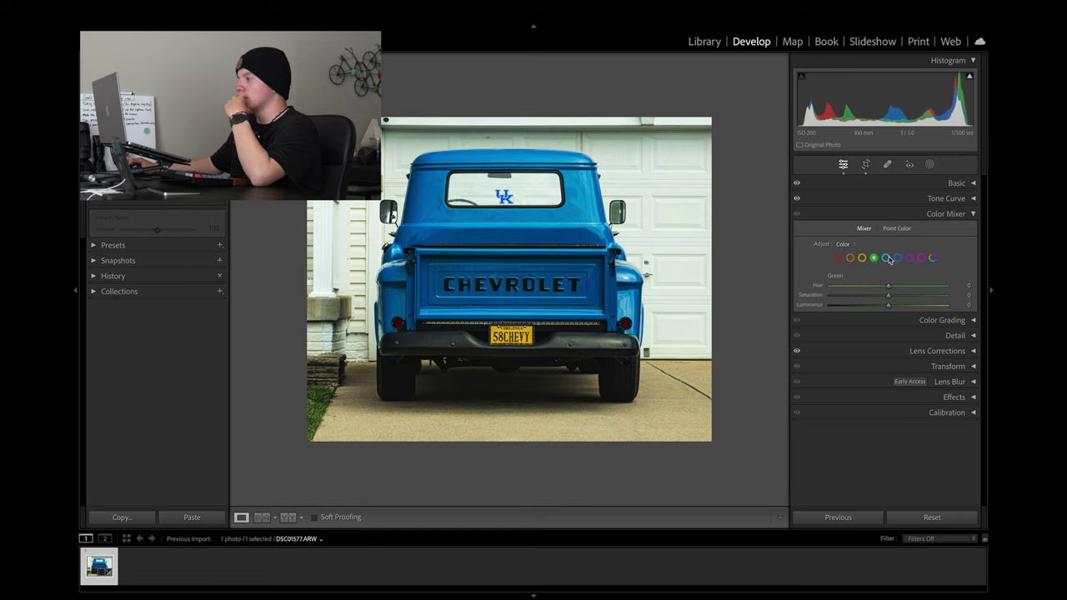
pyautogui.click(895, 259)
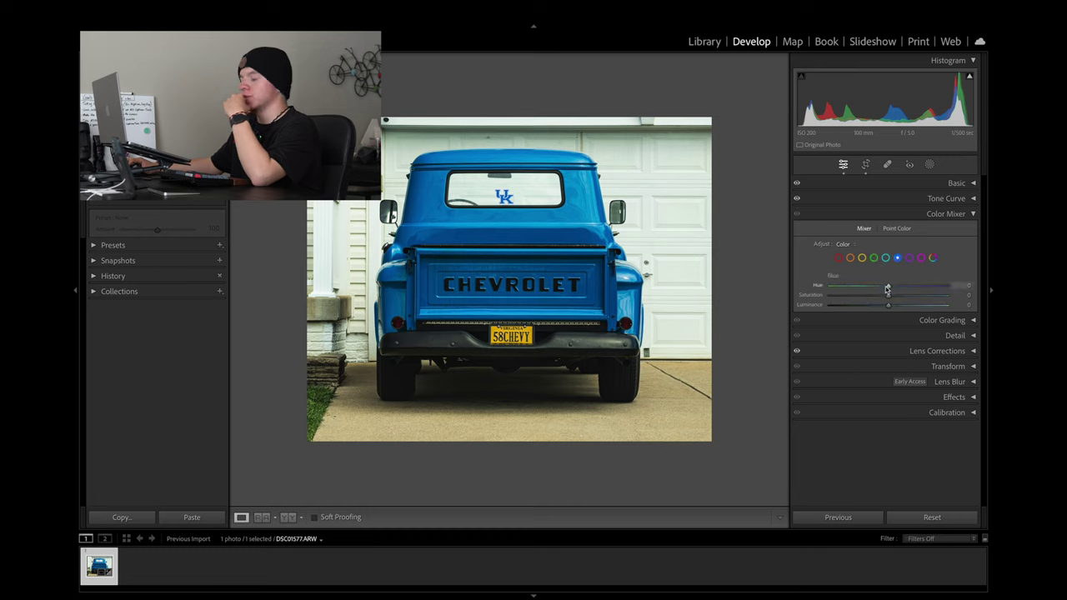
pyautogui.moveTo(888, 289)
pyautogui.mouseDown()
pyautogui.moveTo(877, 290)
pyautogui.moveTo(891, 289)
pyautogui.mouseUp()
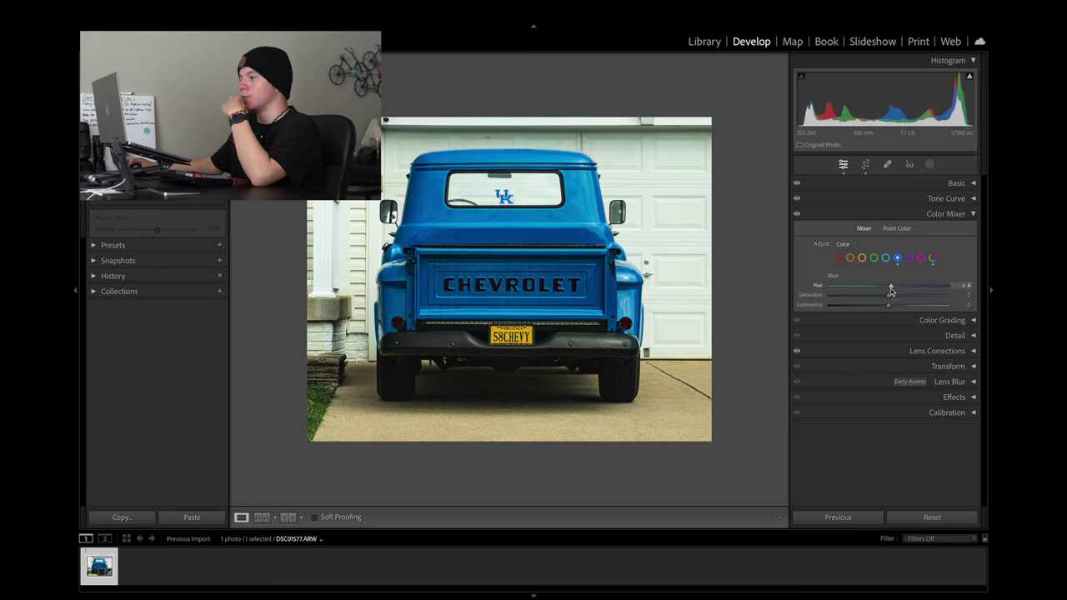
pyautogui.moveTo(892, 288)
pyautogui.mouseDown()
pyautogui.moveTo(903, 296)
pyautogui.moveTo(876, 303)
pyautogui.moveTo(890, 299)
pyautogui.mouseUp()
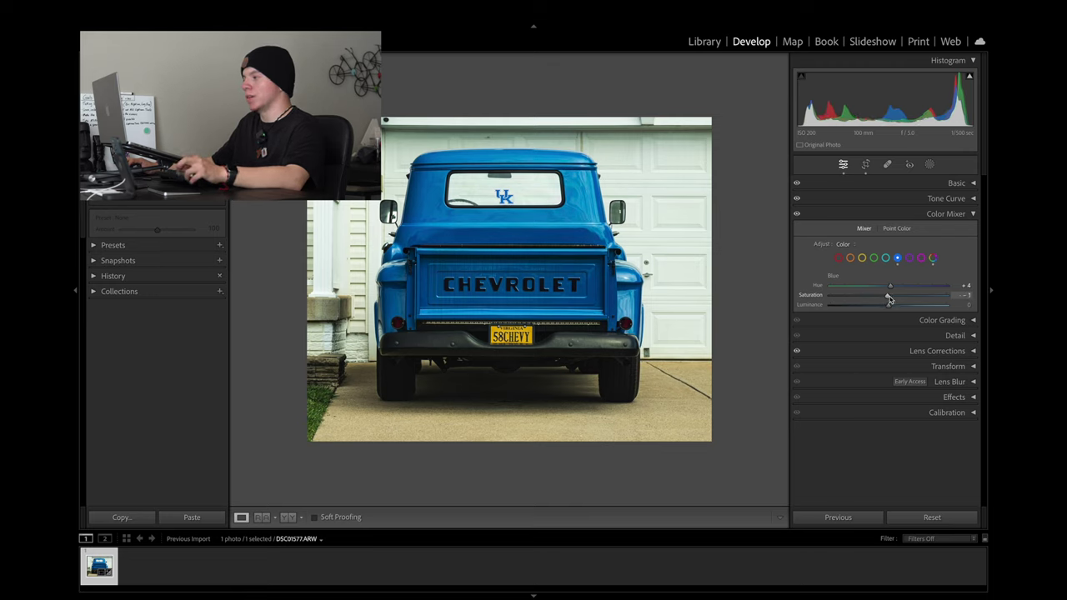
pyautogui.moveTo(898, 297); pyautogui.dragTo(905, 297)
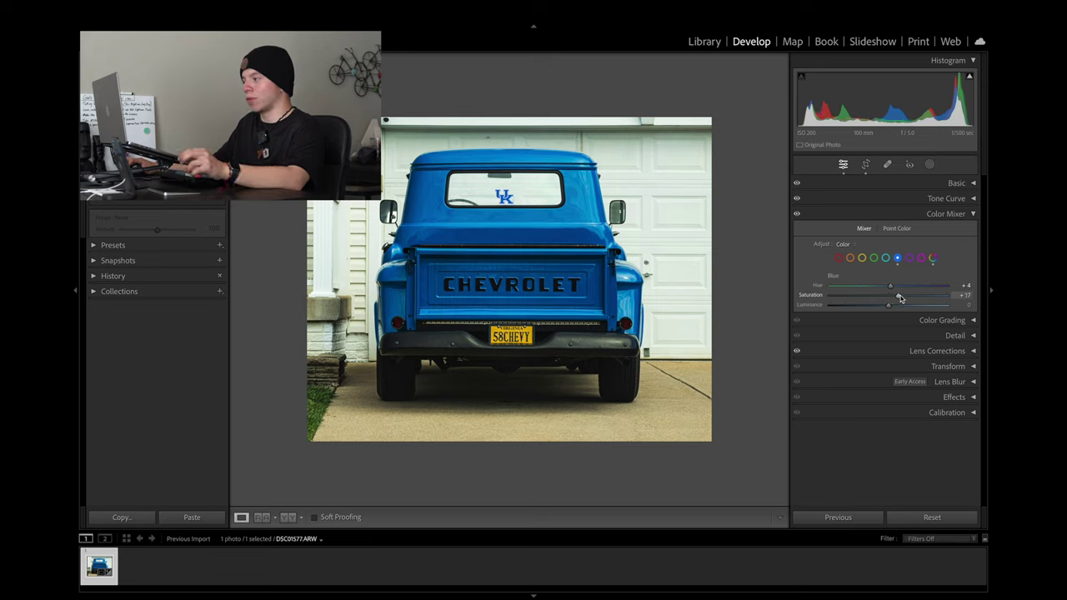
pyautogui.moveTo(899, 298)
pyautogui.mouseDown()
pyautogui.moveTo(881, 306)
pyautogui.moveTo(895, 307)
pyautogui.mouseUp()
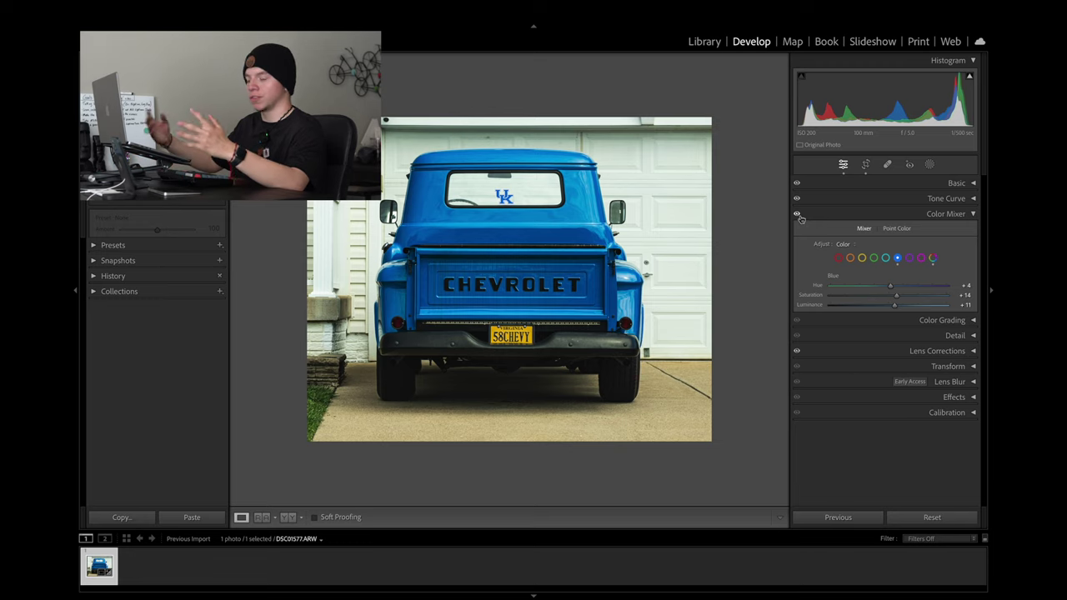
# Set the Color Mixer's yellow range to hue -16 and luminance +15, leaving saturation at 0
pyautogui.click(885, 259)
pyautogui.moveTo(889, 290)
pyautogui.mouseDown()
pyautogui.moveTo(909, 287)
pyautogui.moveTo(893, 287)
pyautogui.mouseUp()
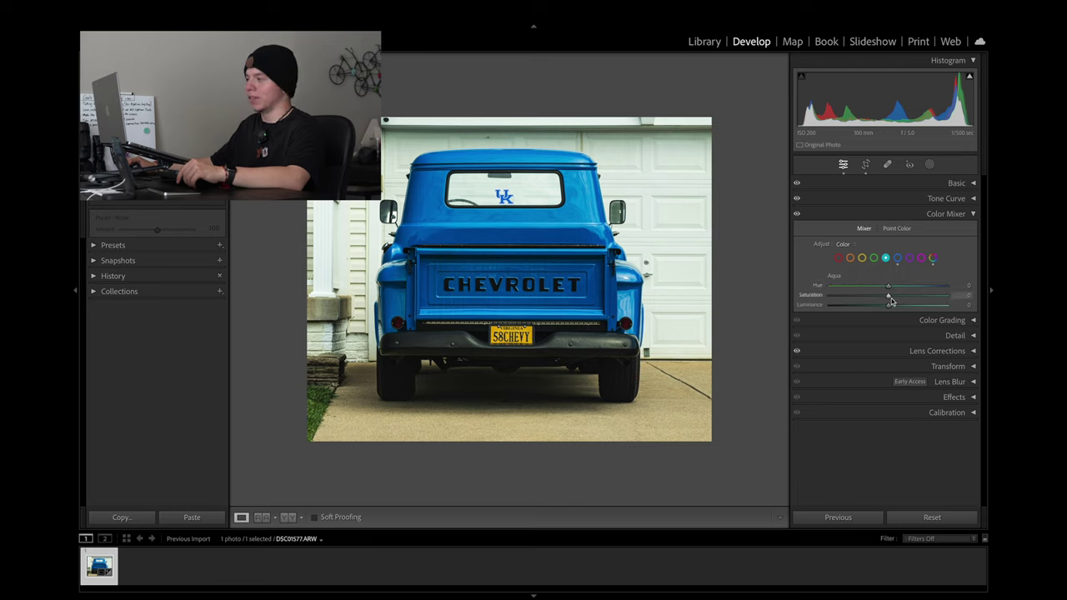
pyautogui.click(864, 259)
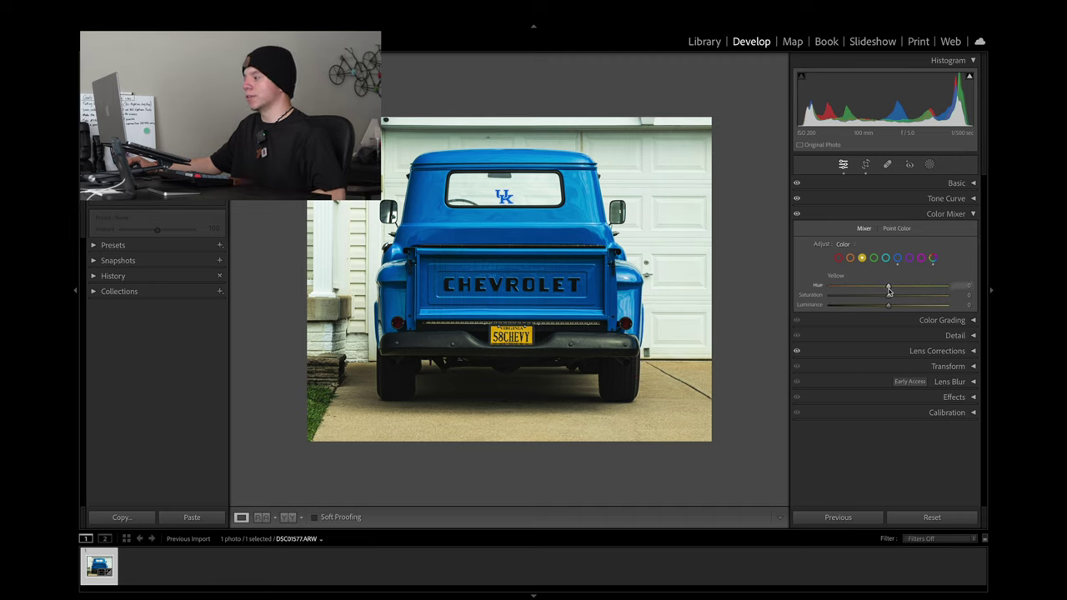
pyautogui.moveTo(897, 289); pyautogui.dragTo(884, 293)
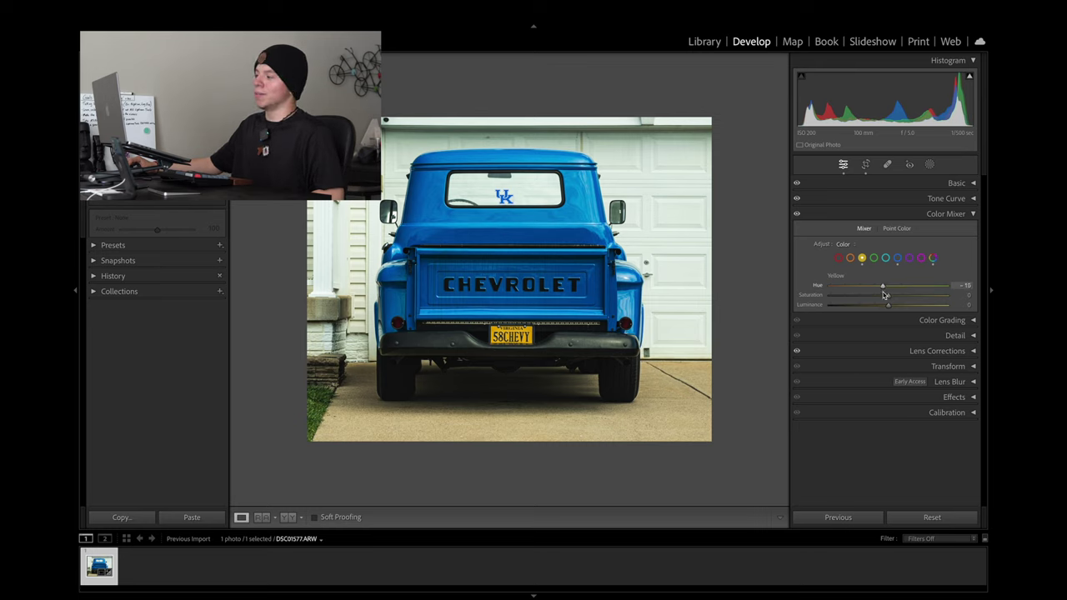
pyautogui.moveTo(877, 298); pyautogui.dragTo(880, 298)
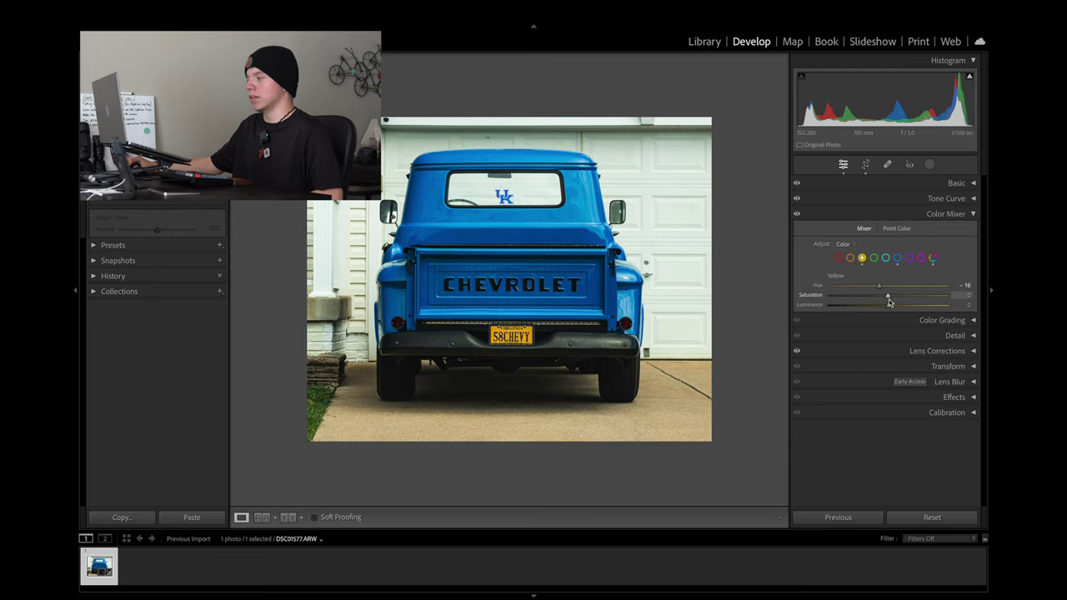
pyautogui.moveTo(891, 310)
pyautogui.mouseDown()
pyautogui.moveTo(919, 305)
pyautogui.moveTo(898, 313)
pyautogui.mouseUp()
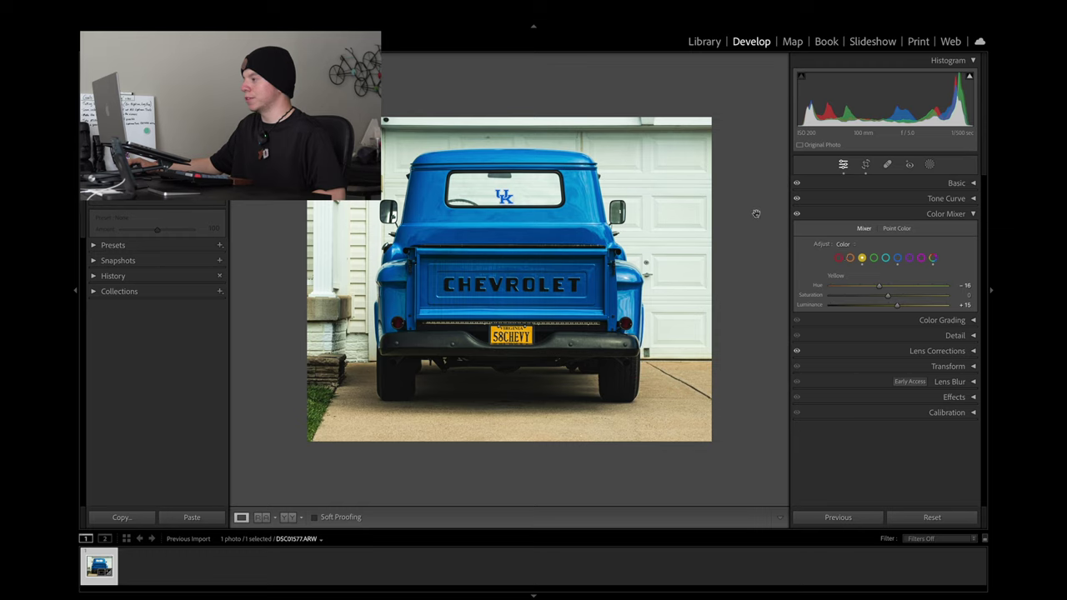
pyautogui.click(807, 218)
# Apply a warm global tint in Color Grading with hue 32 and saturation 20, and compare the photo with the grading off and on
pyautogui.click(803, 230)
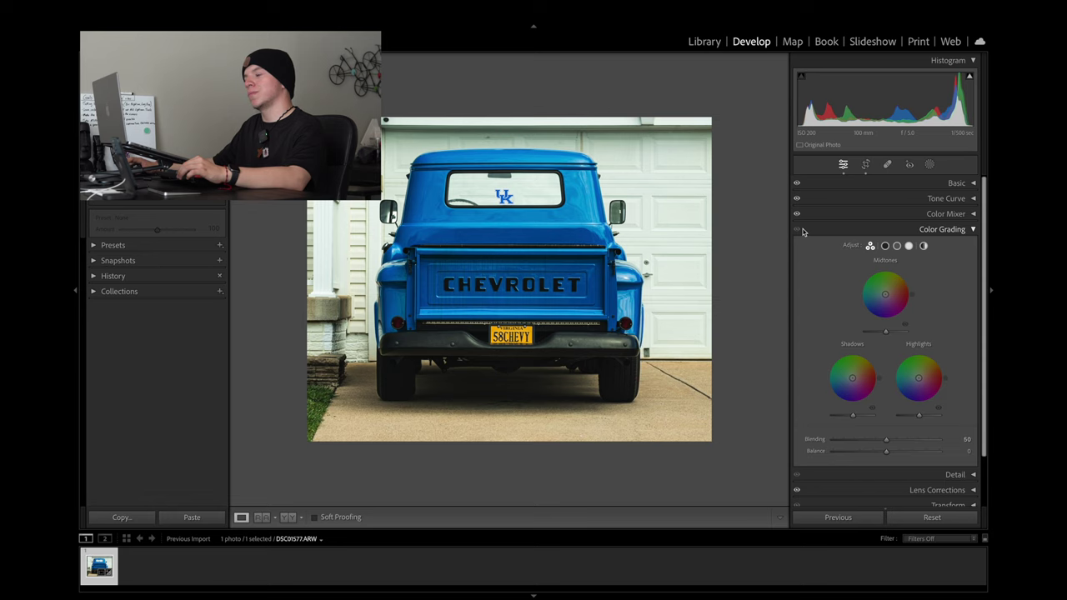
pyautogui.click(923, 246)
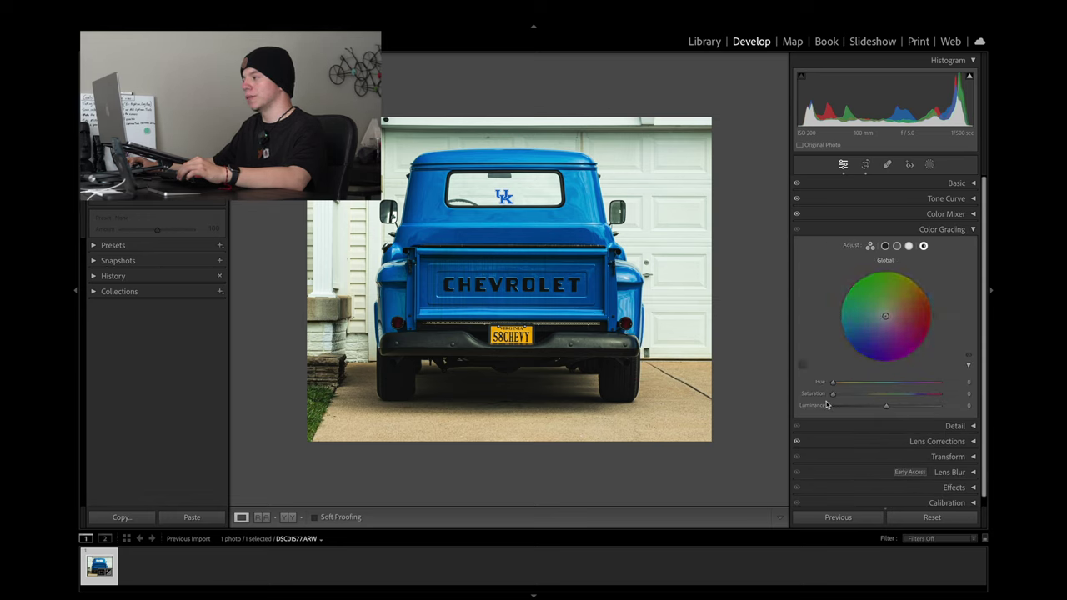
pyautogui.moveTo(832, 393); pyautogui.dragTo(842, 397)
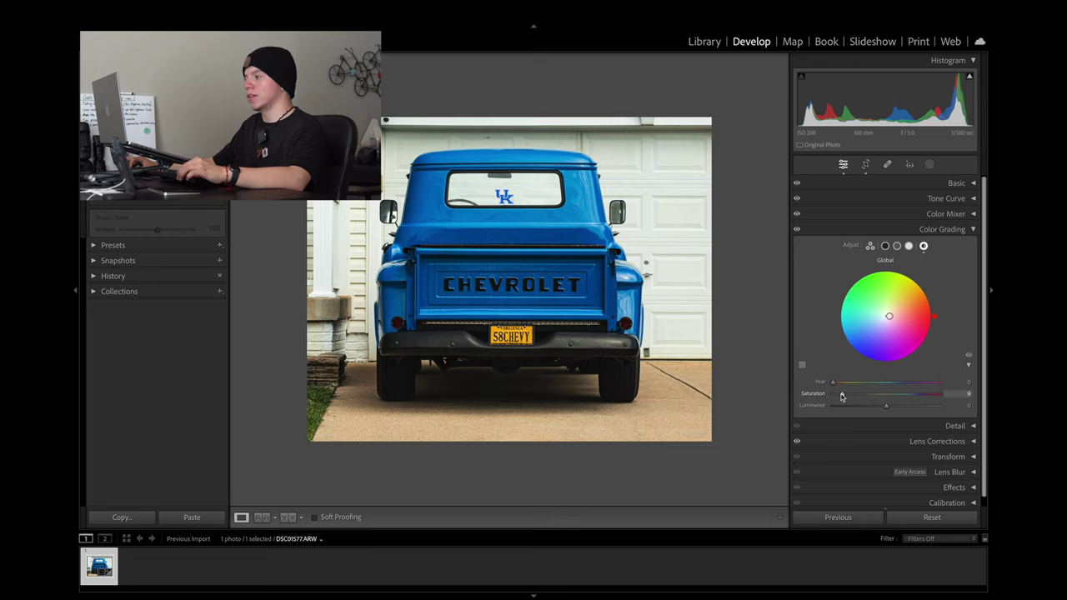
pyautogui.moveTo(831, 382); pyautogui.dragTo(843, 384)
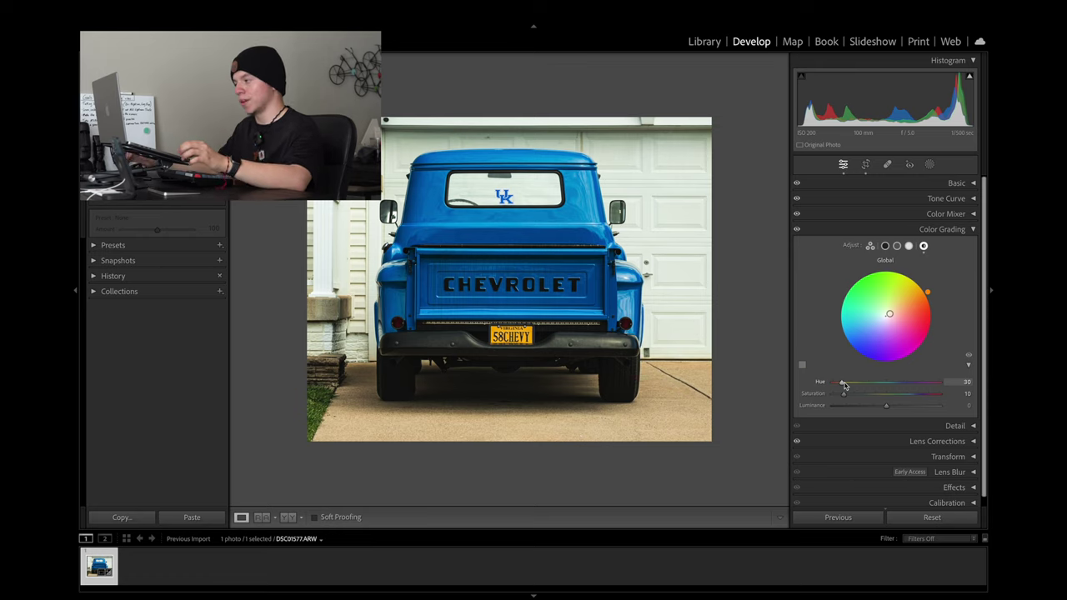
pyautogui.moveTo(844, 385)
pyautogui.mouseDown()
pyautogui.moveTo(873, 386)
pyautogui.moveTo(840, 392)
pyautogui.mouseUp()
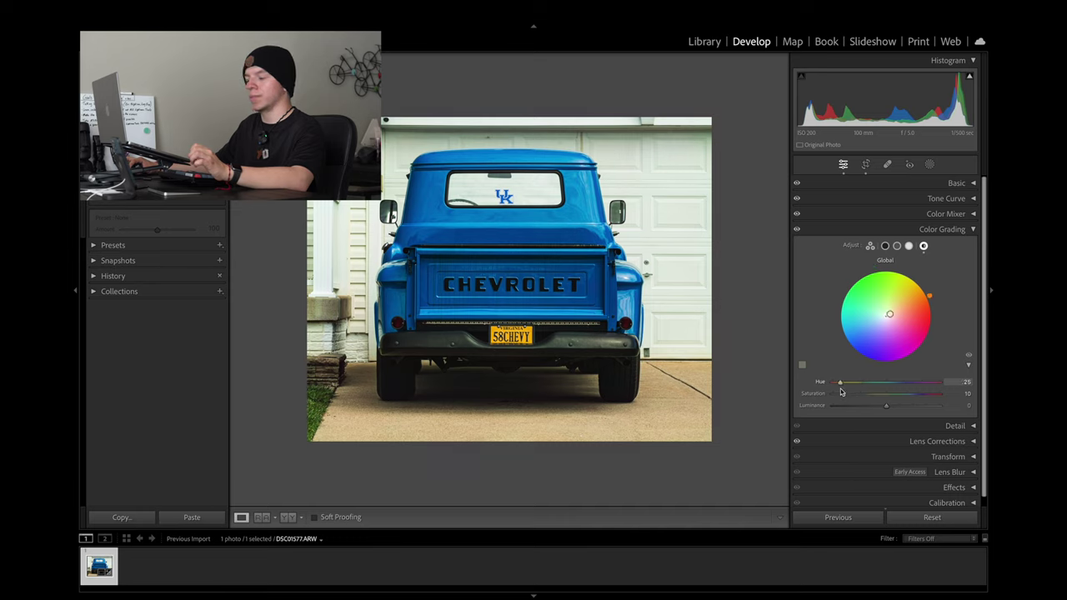
pyautogui.moveTo(841, 391)
pyautogui.mouseDown()
pyautogui.moveTo(863, 395)
pyautogui.moveTo(825, 404)
pyautogui.moveTo(837, 395)
pyautogui.moveTo(885, 403)
pyautogui.moveTo(863, 405)
pyautogui.mouseUp()
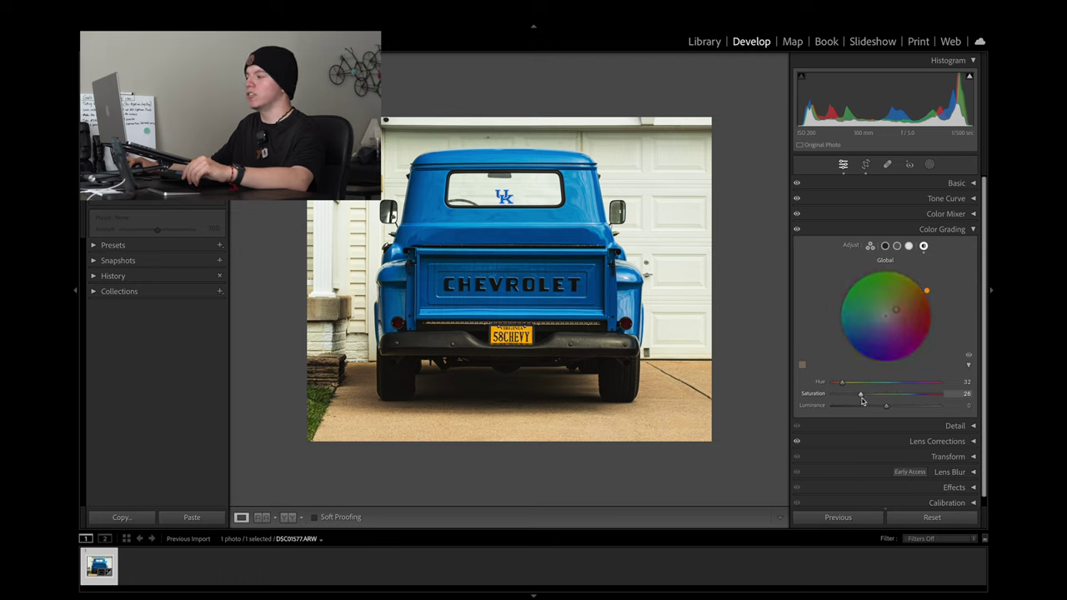
pyautogui.moveTo(860, 396); pyautogui.dragTo(853, 399)
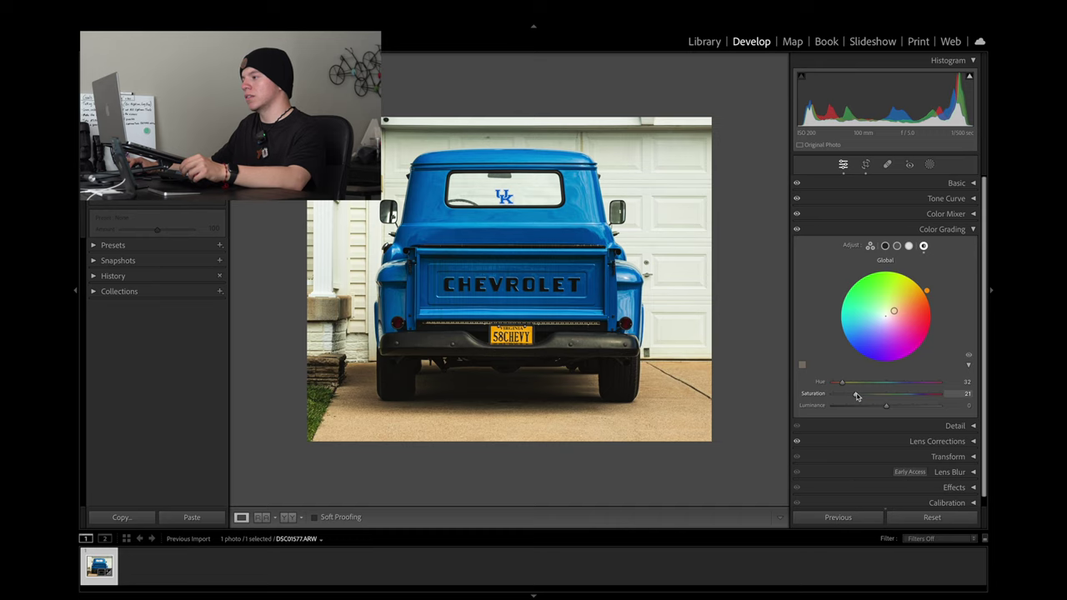
pyautogui.click(797, 230)
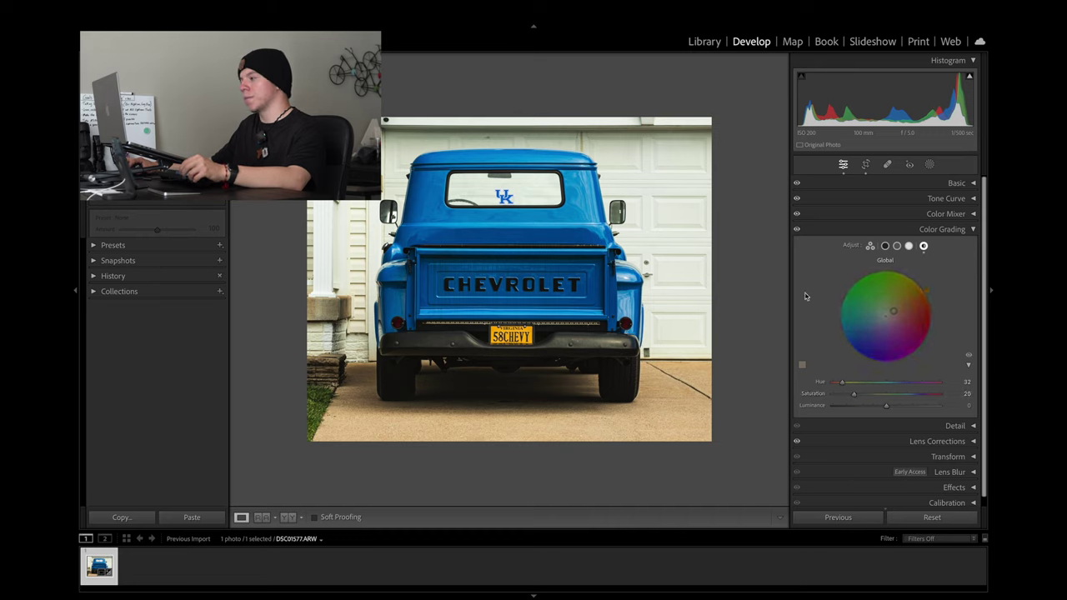
# Try darker and brighter luminance for the global colour grade and set it to +18
pyautogui.moveTo(892, 413); pyautogui.dragTo(884, 411)
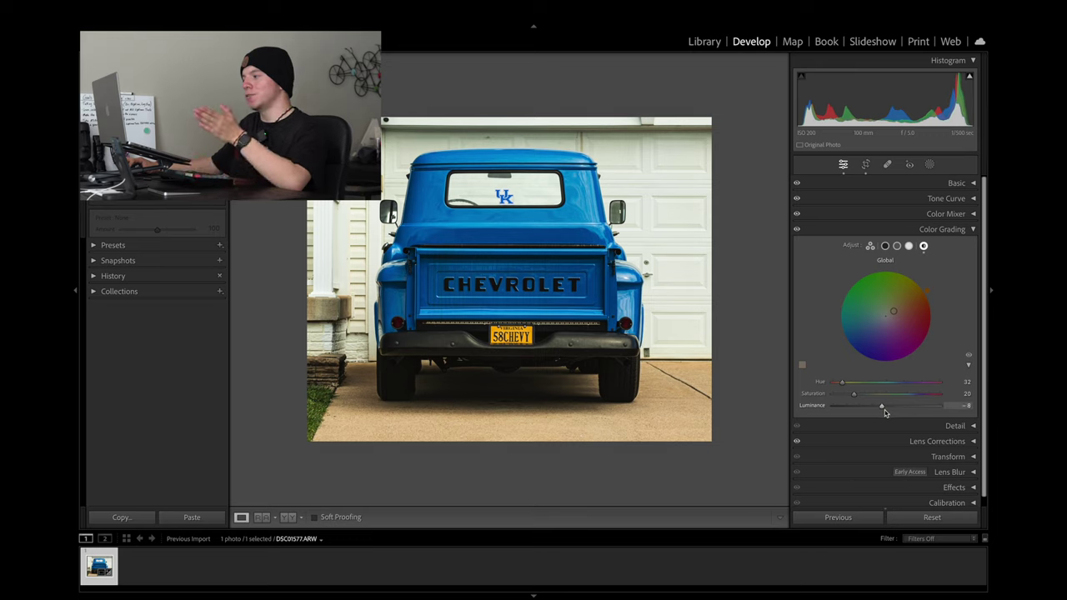
pyautogui.moveTo(884, 414)
pyautogui.mouseDown()
pyautogui.moveTo(904, 410)
pyautogui.moveTo(875, 410)
pyautogui.mouseUp()
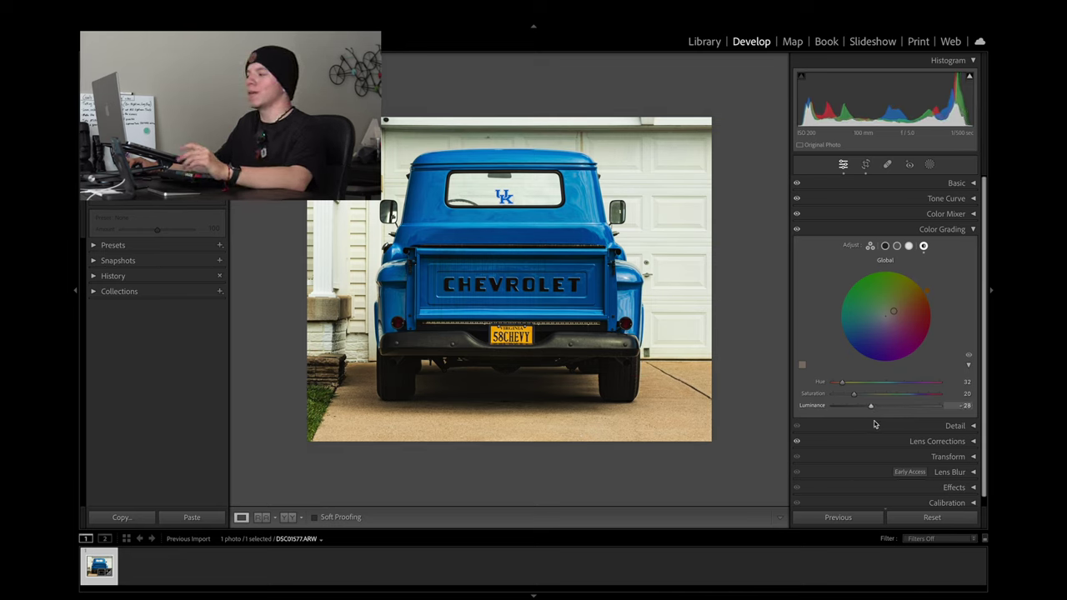
pyautogui.moveTo(870, 405)
pyautogui.mouseDown()
pyautogui.moveTo(892, 408)
pyautogui.moveTo(885, 414)
pyautogui.mouseUp()
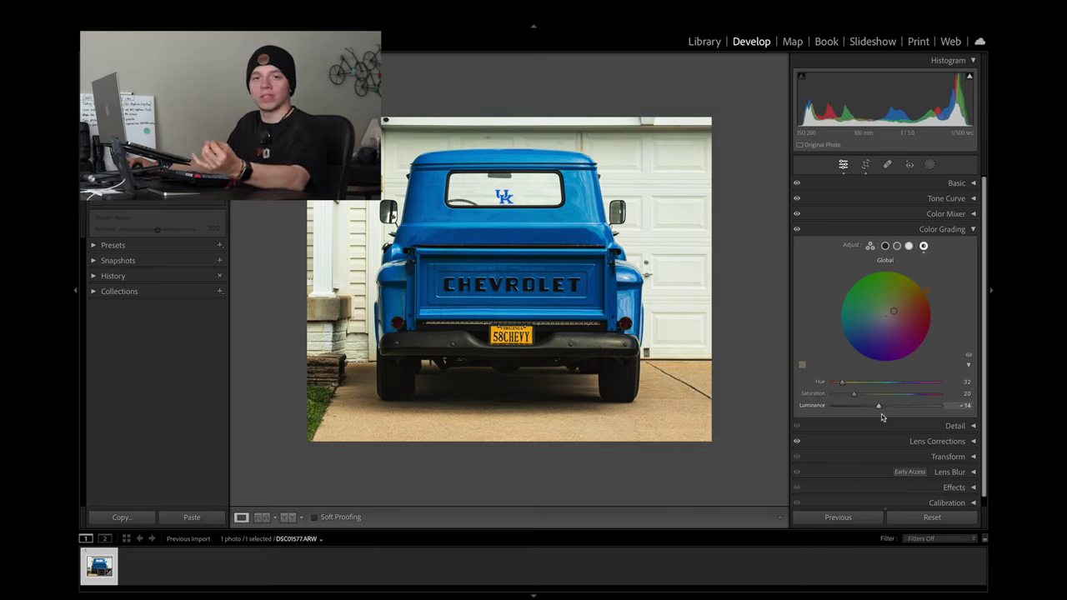
pyautogui.moveTo(885, 413); pyautogui.dragTo(894, 405)
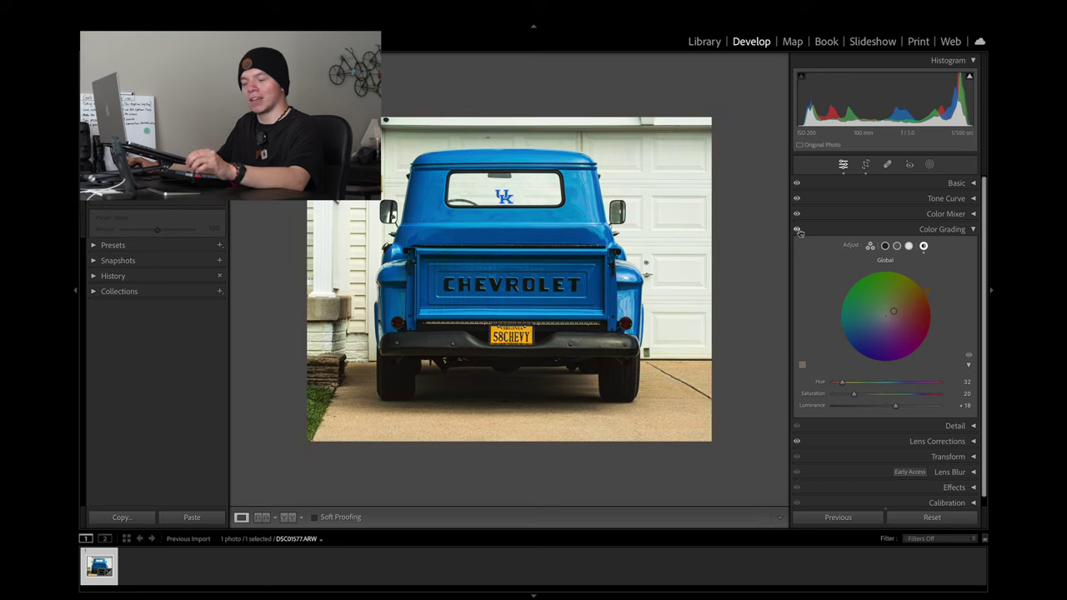
# Tint the shadows orange in Color Grading with hue 30 and saturation 11
pyautogui.click(885, 246)
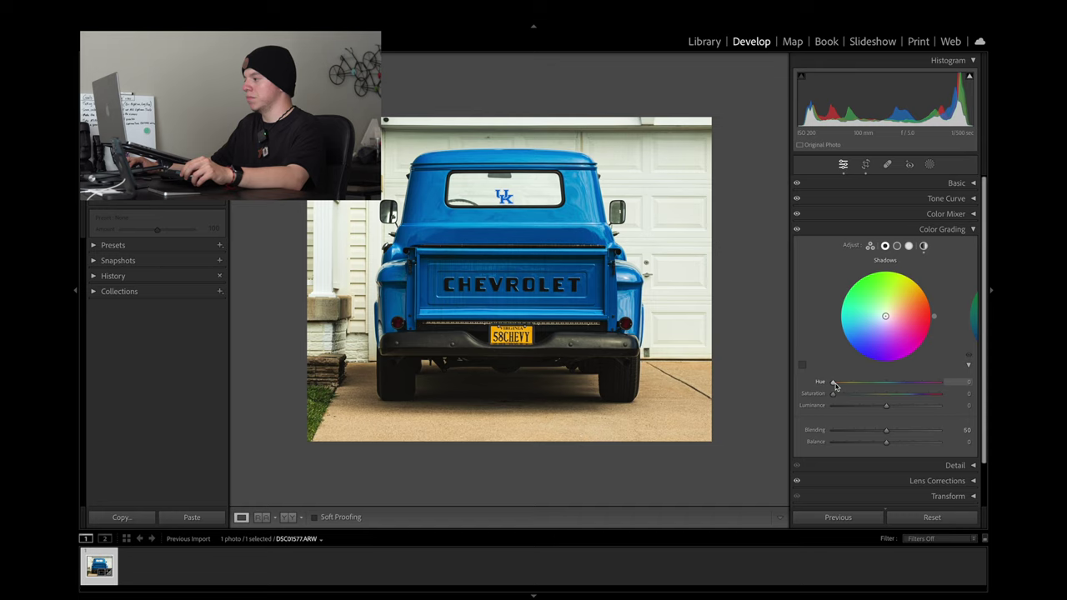
pyautogui.moveTo(834, 386); pyautogui.dragTo(838, 387)
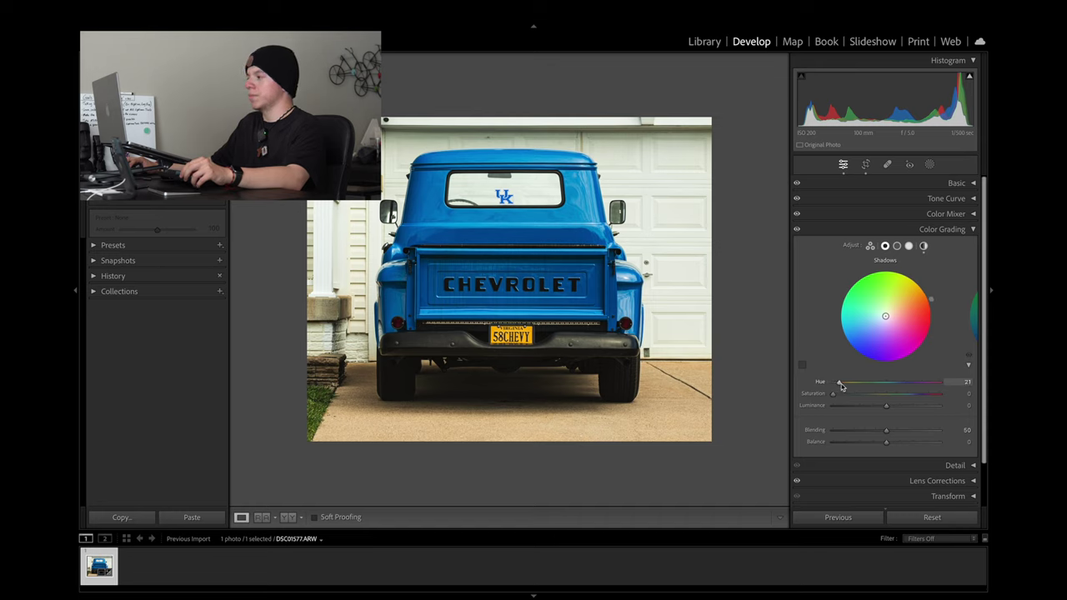
pyautogui.moveTo(840, 386)
pyautogui.mouseDown()
pyautogui.moveTo(835, 399)
pyautogui.moveTo(851, 397)
pyautogui.mouseUp()
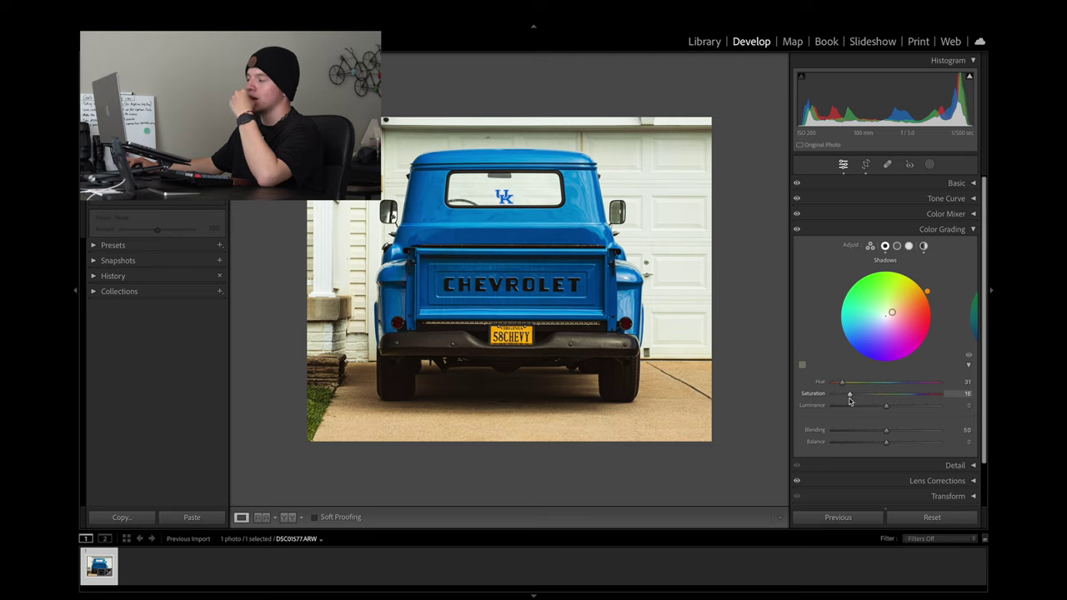
pyautogui.moveTo(841, 383); pyautogui.dragTo(842, 393)
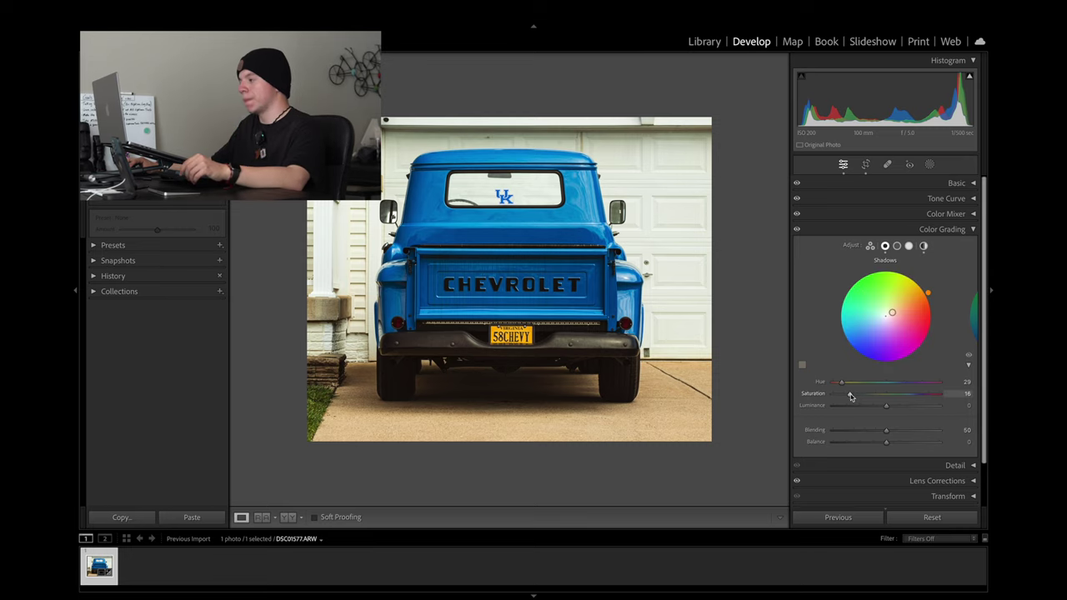
pyautogui.moveTo(851, 396)
pyautogui.mouseDown()
pyautogui.moveTo(873, 397)
pyautogui.moveTo(845, 404)
pyautogui.mouseUp()
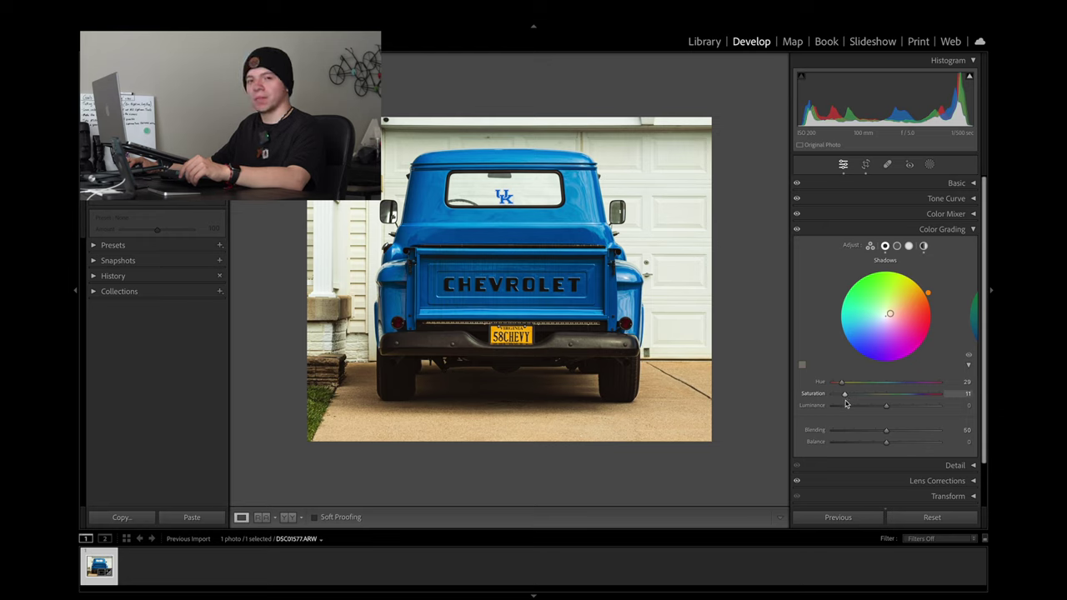
pyautogui.moveTo(843, 381); pyautogui.dragTo(845, 429)
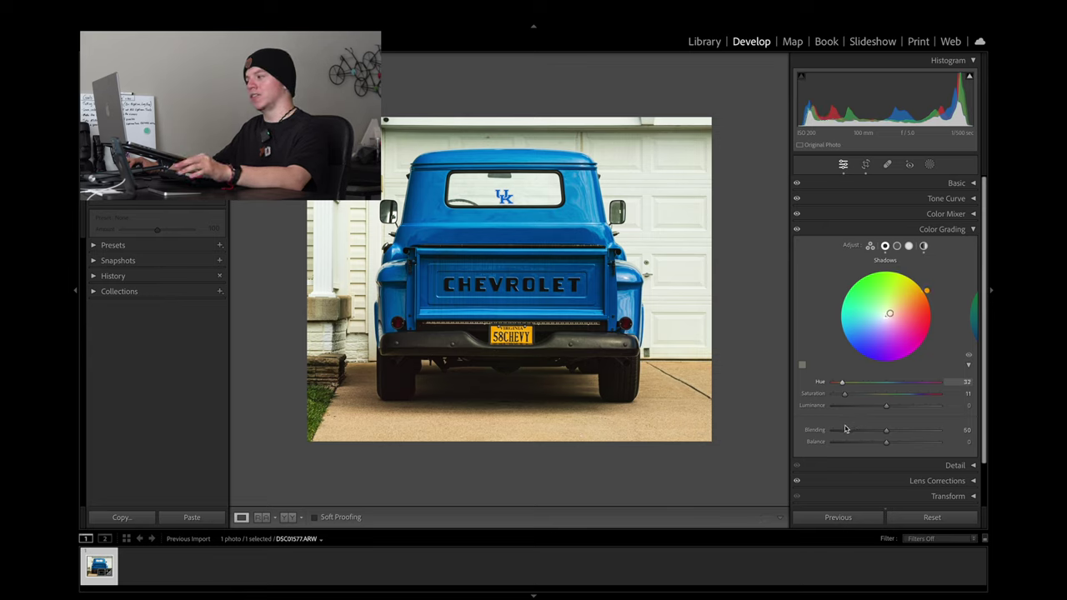
pyautogui.moveTo(844, 429)
pyautogui.mouseDown()
pyautogui.moveTo(834, 434)
pyautogui.moveTo(843, 425)
pyautogui.mouseUp()
# Compare the photo with all colour grading off and on, and with only the shadows grading off and on
pyautogui.click(796, 229)
pyautogui.click(796, 228)
pyautogui.click(968, 355)
pyautogui.click(968, 356)
pyautogui.click(968, 357)
pyautogui.click(968, 357)
pyautogui.click(969, 357)
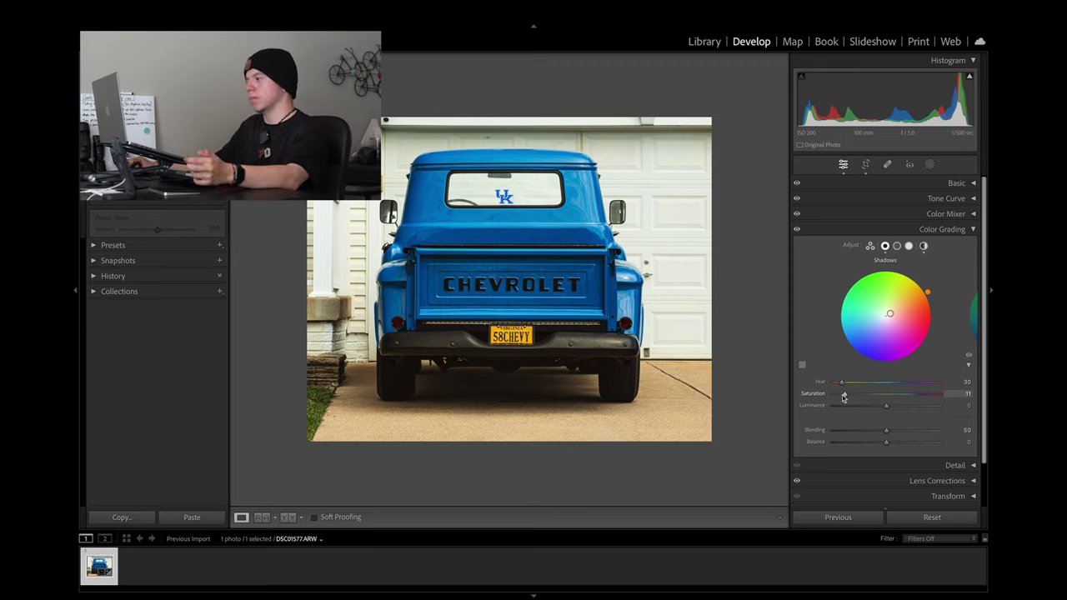
# Increase the shadows' grading saturation to 24 and reset their luminance to 0
pyautogui.moveTo(845, 397); pyautogui.dragTo(889, 419)
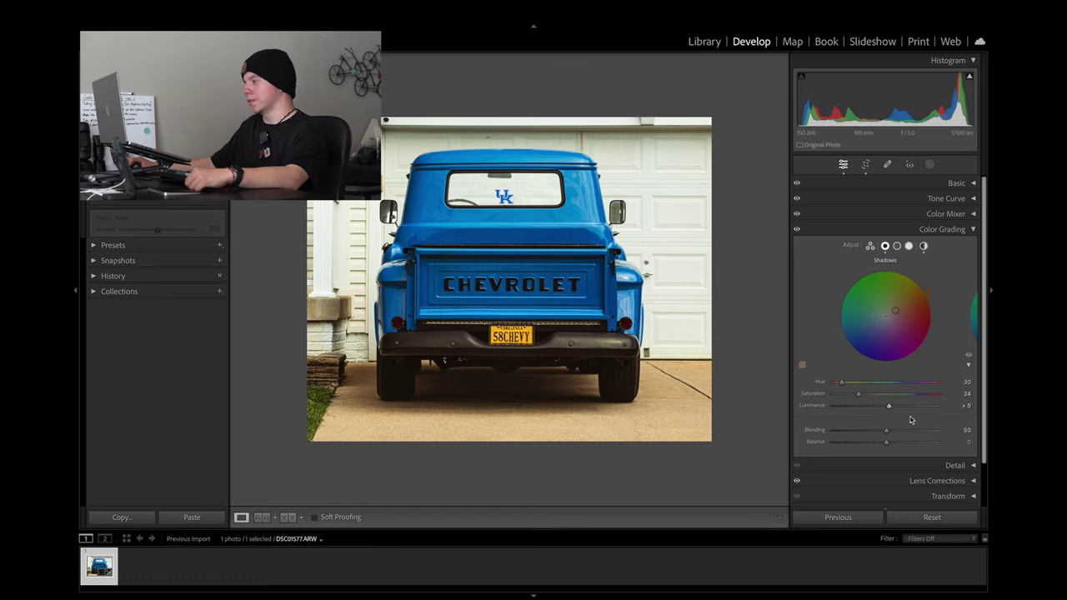
pyautogui.click(967, 406)
pyautogui.write('0')
pyautogui.press('Return')
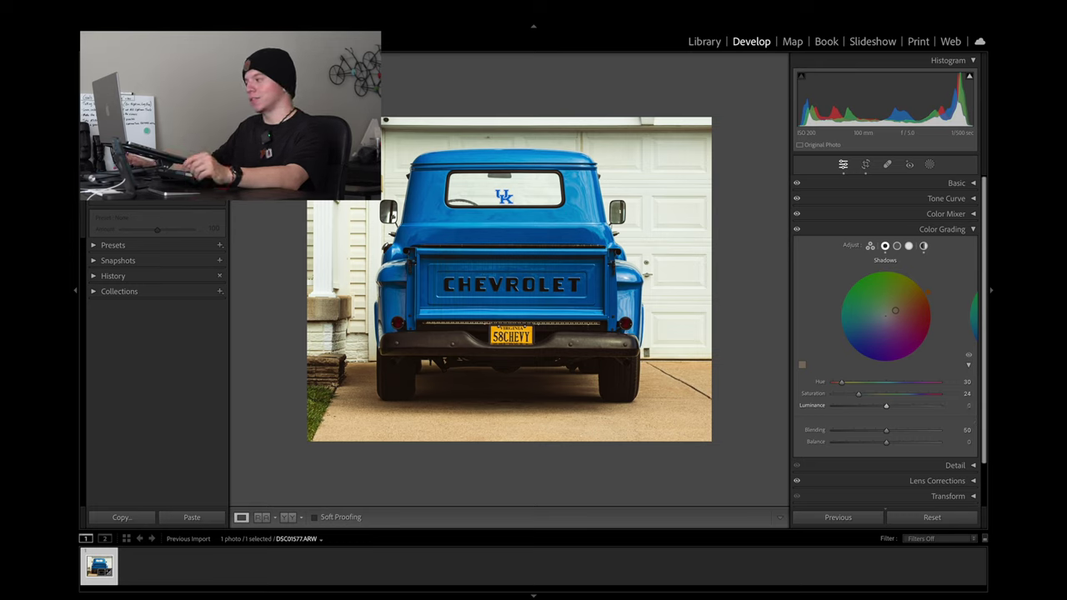
# Try pink, yellow and orange tints for the midtones in Color Grading
pyautogui.click(897, 246)
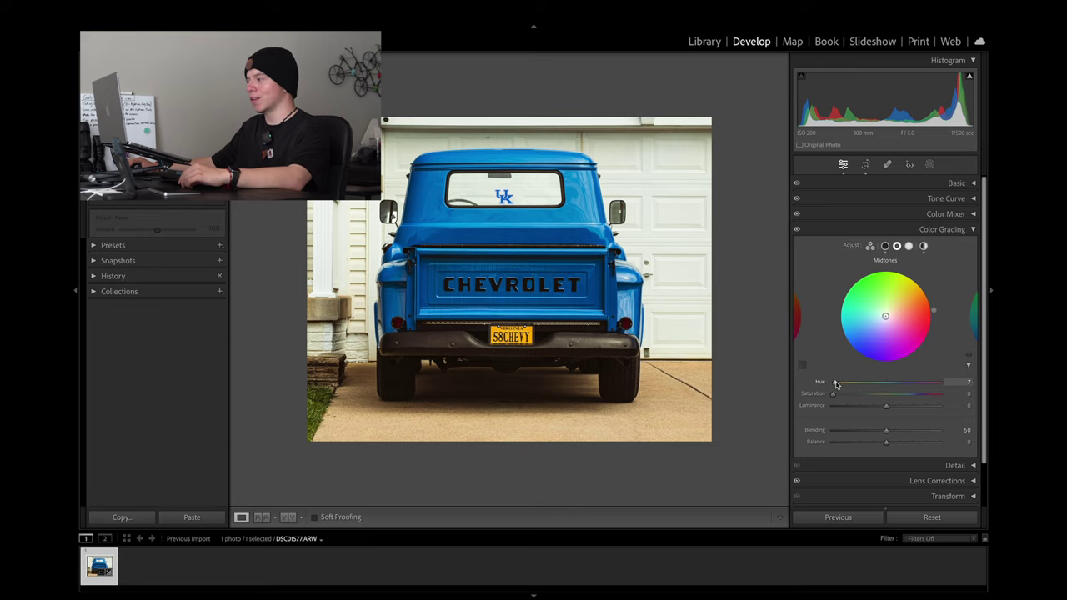
pyautogui.moveTo(843, 383)
pyautogui.mouseDown()
pyautogui.moveTo(859, 382)
pyautogui.moveTo(843, 393)
pyautogui.moveTo(861, 394)
pyautogui.mouseUp()
pyautogui.moveTo(891, 305)
pyautogui.mouseDown()
pyautogui.moveTo(872, 318)
pyautogui.moveTo(893, 316)
pyautogui.mouseUp()
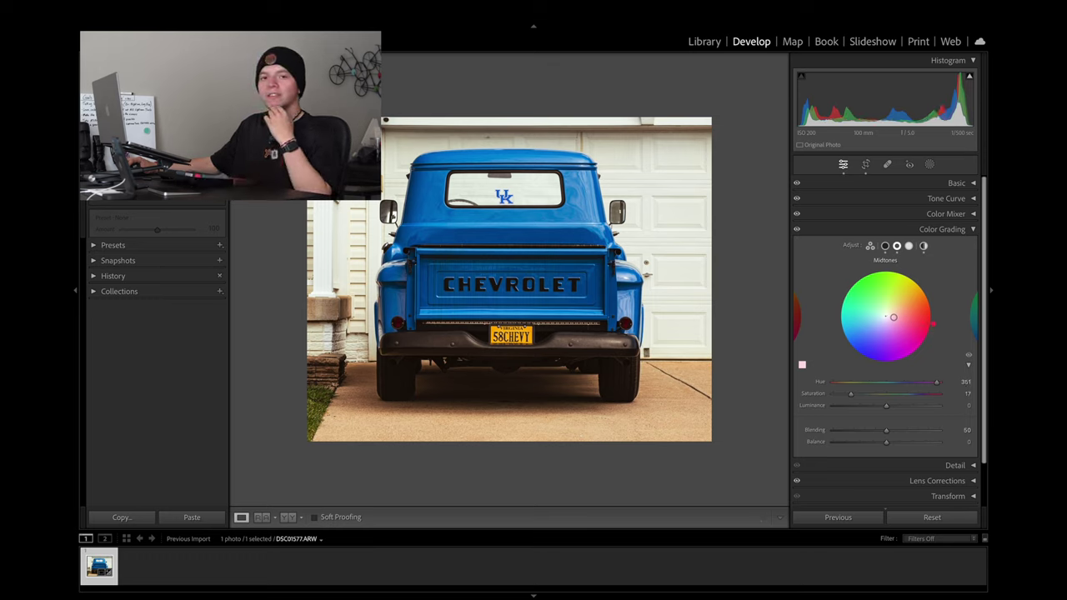
pyautogui.moveTo(893, 317); pyautogui.dragTo(892, 302)
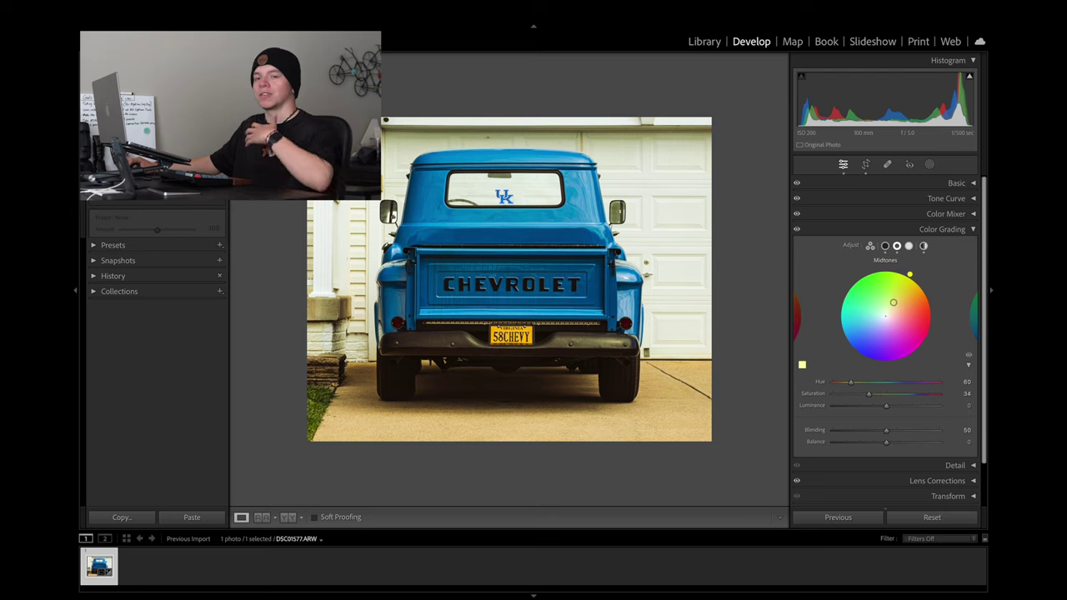
pyautogui.moveTo(892, 303); pyautogui.dragTo(894, 310)
pyautogui.click(922, 245)
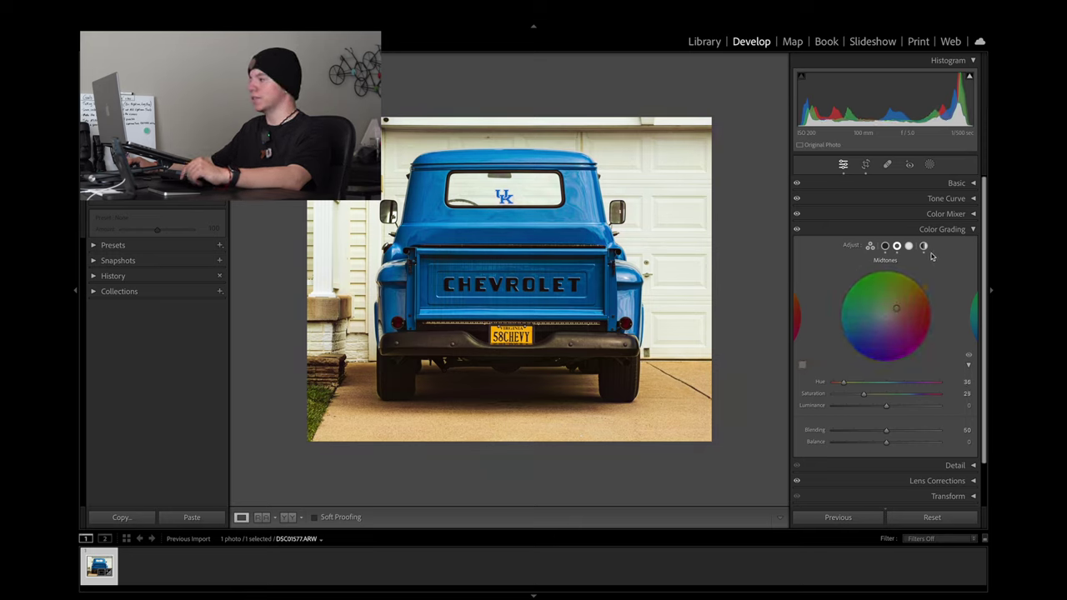
# Reset the midtones' grading and tint them warm yellow-orange with hue 45 and saturation 37
pyautogui.click(885, 247)
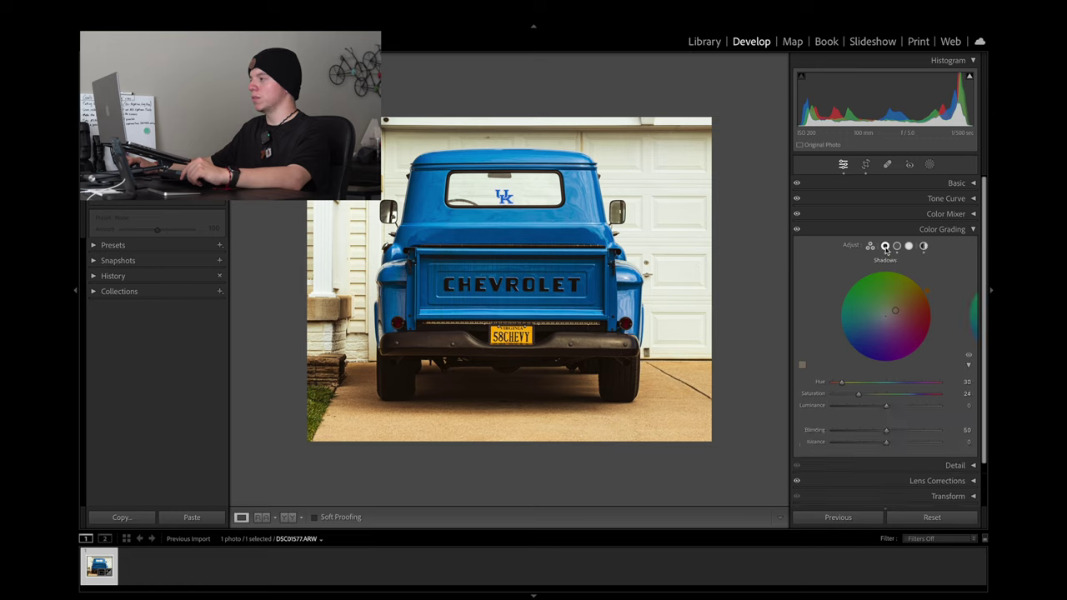
pyautogui.click(897, 247)
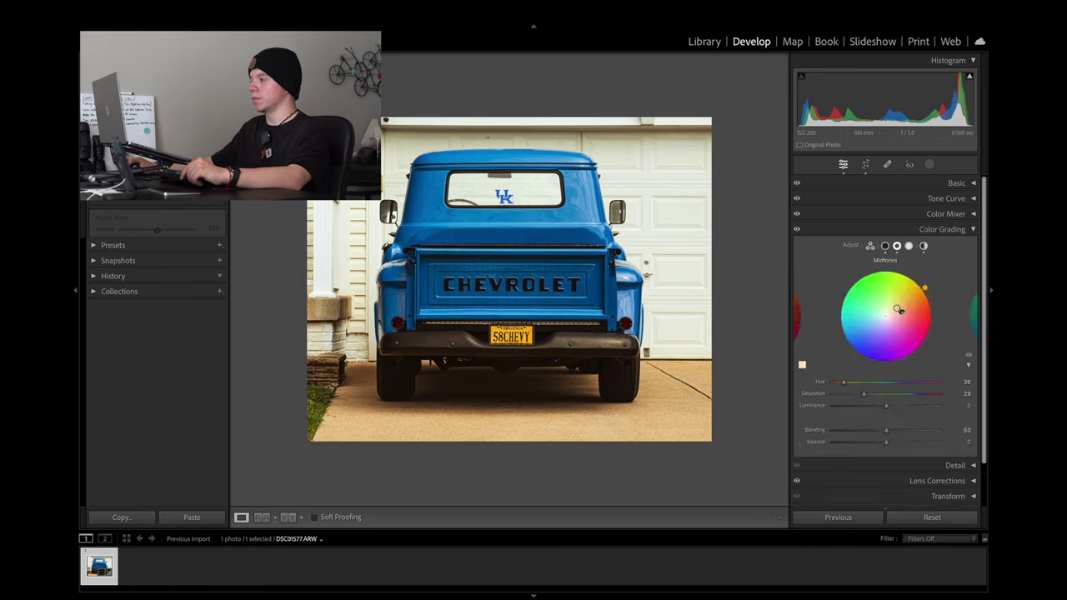
pyautogui.doubleClick(867, 393)
pyautogui.doubleClick(872, 395)
pyautogui.moveTo(885, 316); pyautogui.dragTo(892, 309)
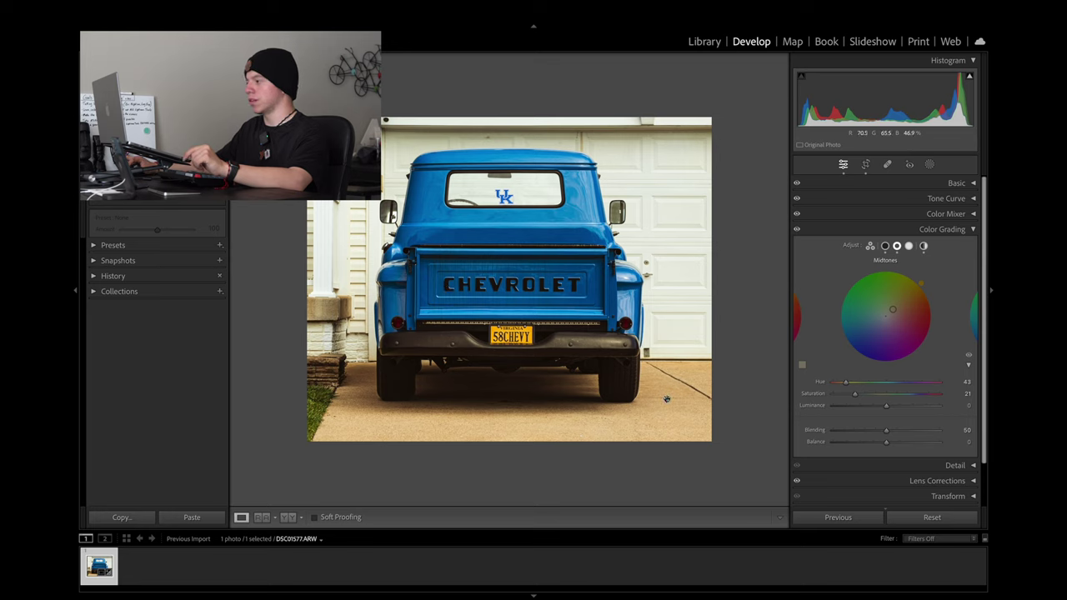
pyautogui.moveTo(889, 315)
pyautogui.mouseDown()
pyautogui.moveTo(874, 316)
pyautogui.moveTo(900, 301)
pyautogui.mouseUp()
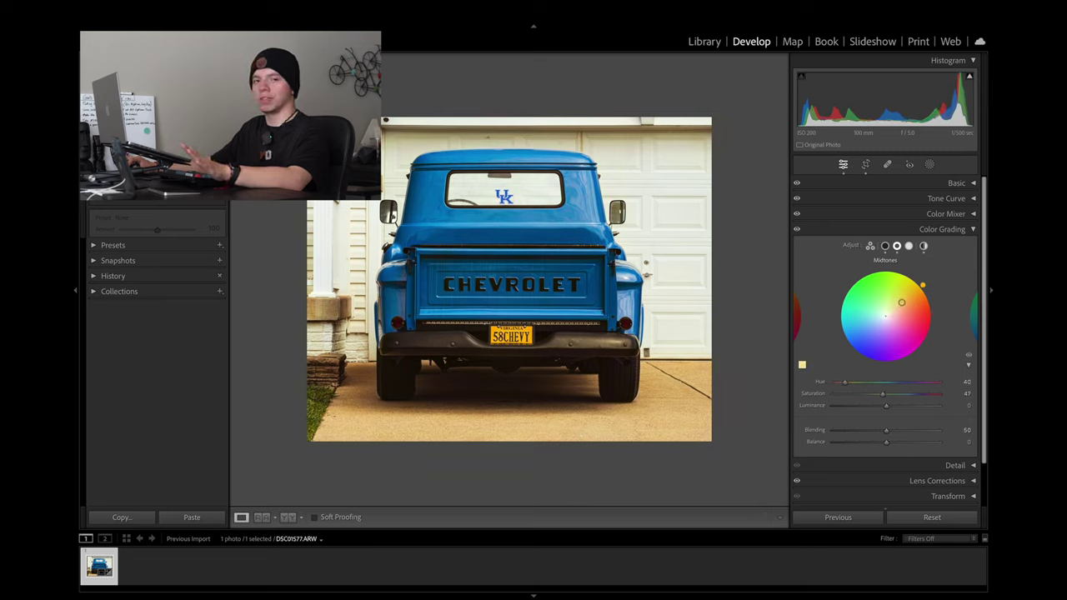
pyautogui.moveTo(901, 302); pyautogui.dragTo(897, 304)
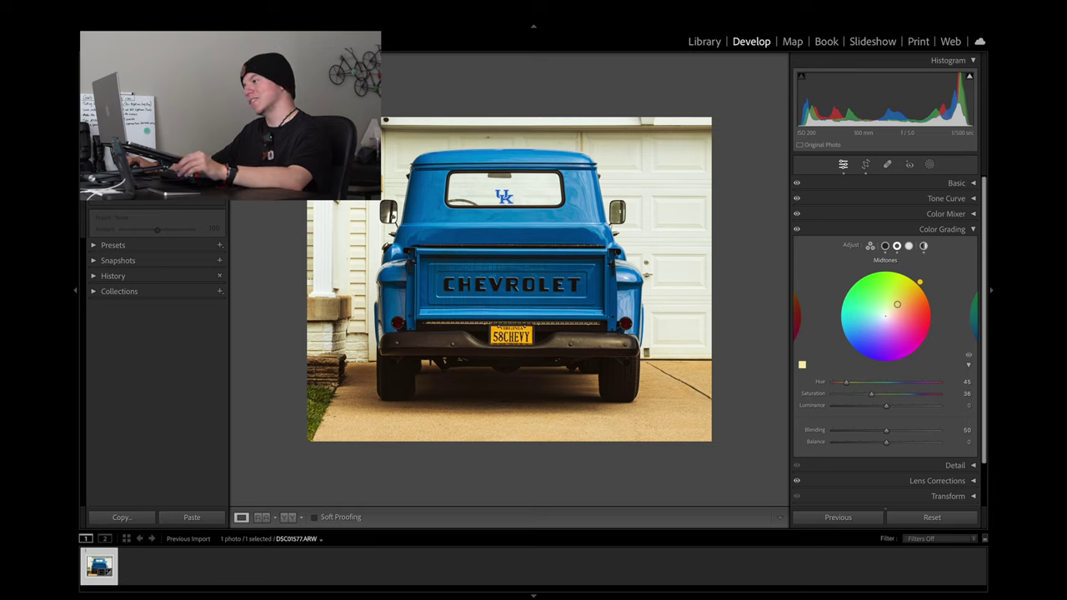
pyautogui.moveTo(896, 304); pyautogui.dragTo(898, 303)
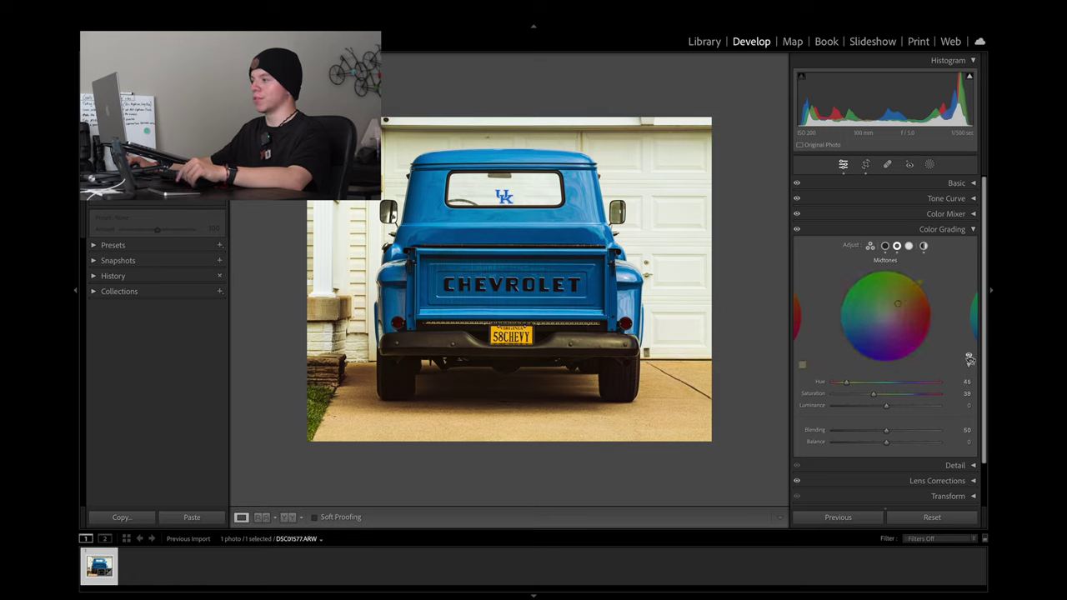
pyautogui.moveTo(897, 303)
pyautogui.mouseDown()
pyautogui.moveTo(908, 292)
pyautogui.moveTo(895, 306)
pyautogui.mouseUp()
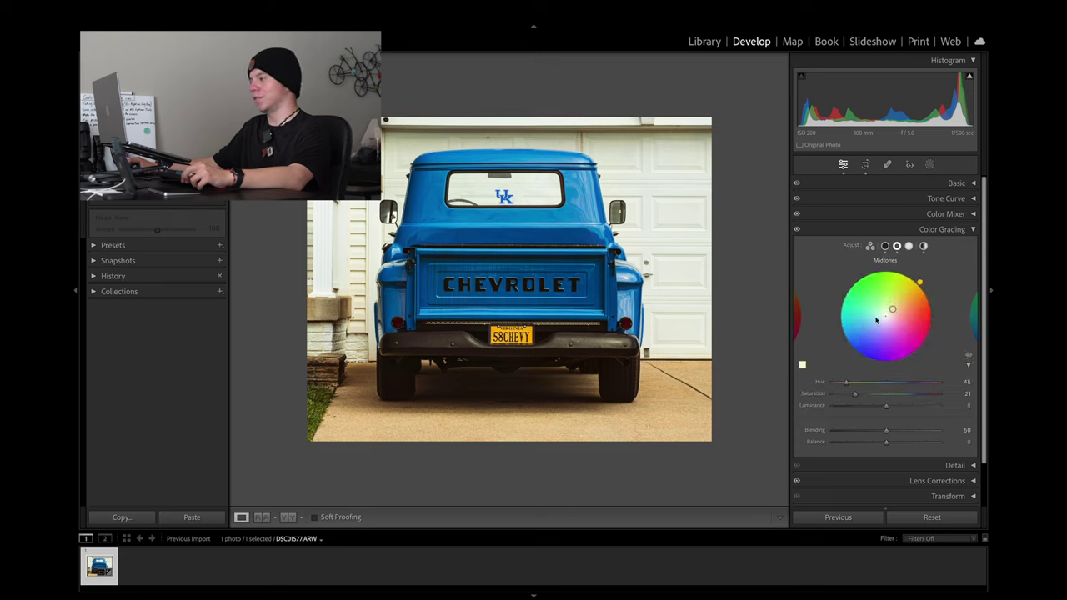
pyautogui.moveTo(854, 398); pyautogui.dragTo(882, 396)
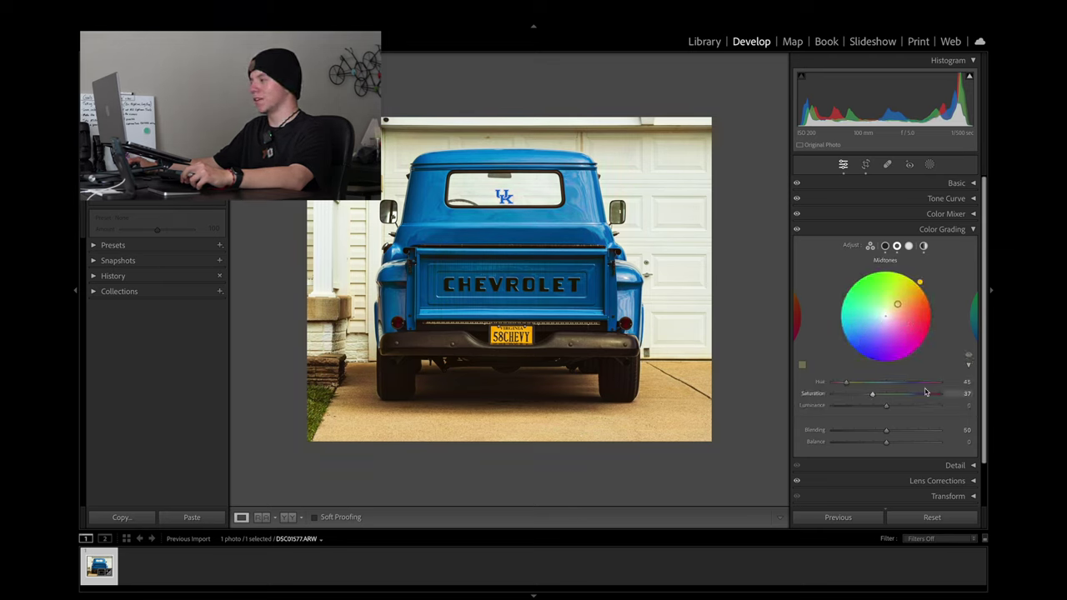
# Compare the photo with only the midtones grading off and on
pyautogui.click(968, 359)
pyautogui.click(969, 359)
pyautogui.click(968, 358)
pyautogui.click(968, 358)
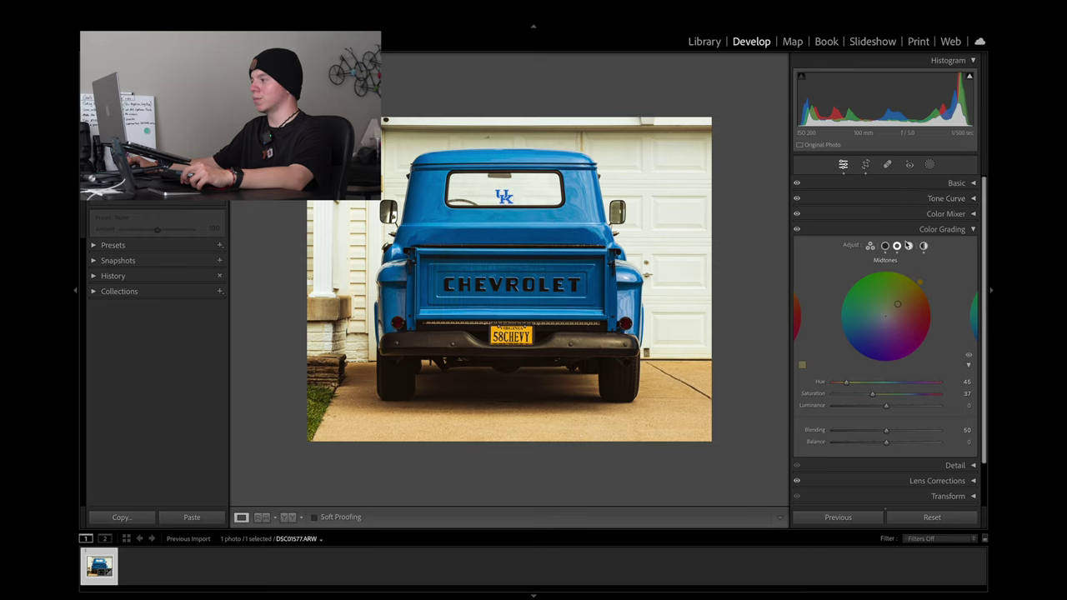
# Tint the highlights warm yellow in Color Grading with hue 46 and saturation 29
pyautogui.click(908, 247)
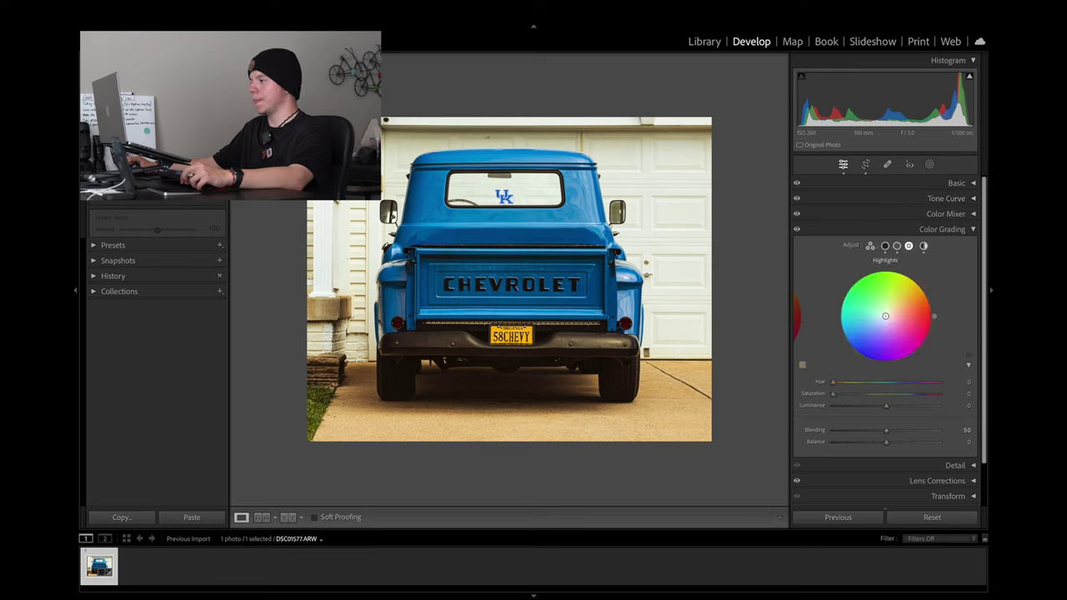
pyautogui.moveTo(907, 317)
pyautogui.mouseDown()
pyautogui.moveTo(913, 305)
pyautogui.moveTo(891, 311)
pyautogui.mouseUp()
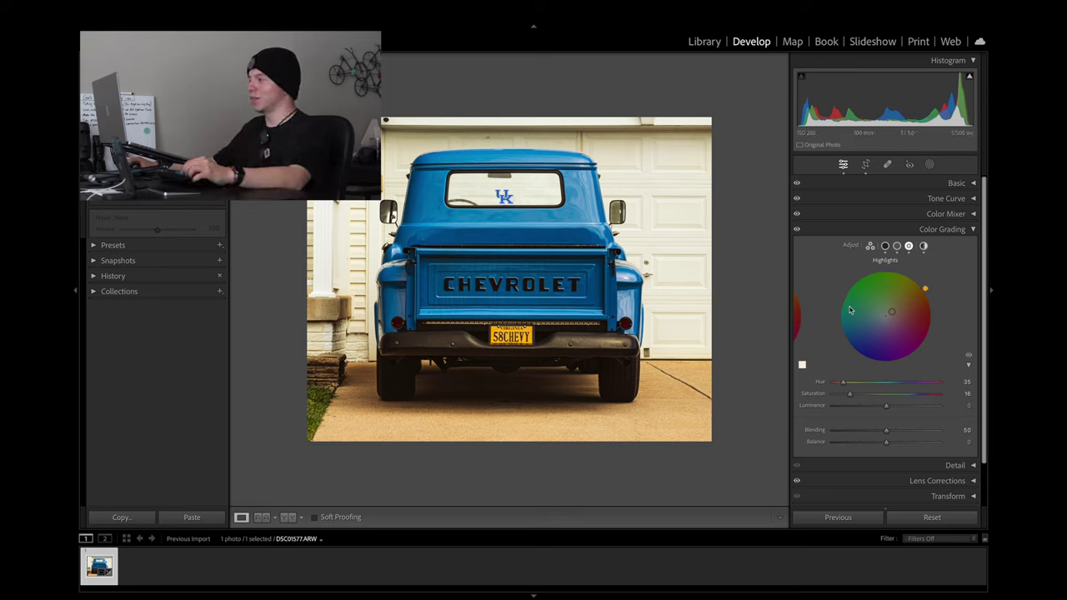
pyautogui.moveTo(893, 310); pyautogui.dragTo(902, 306)
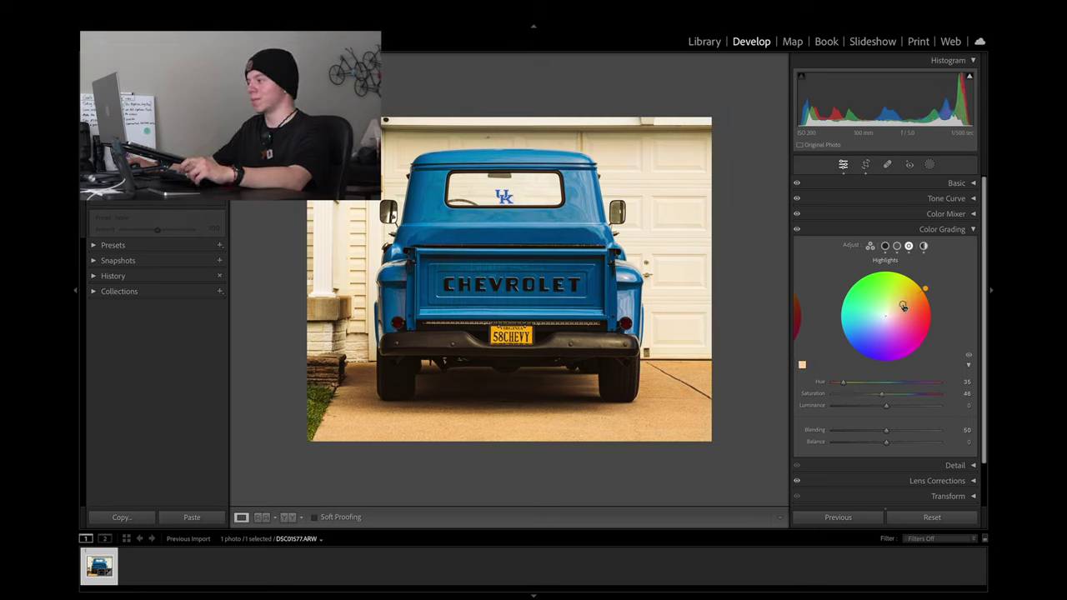
pyautogui.moveTo(891, 311); pyautogui.dragTo(896, 305)
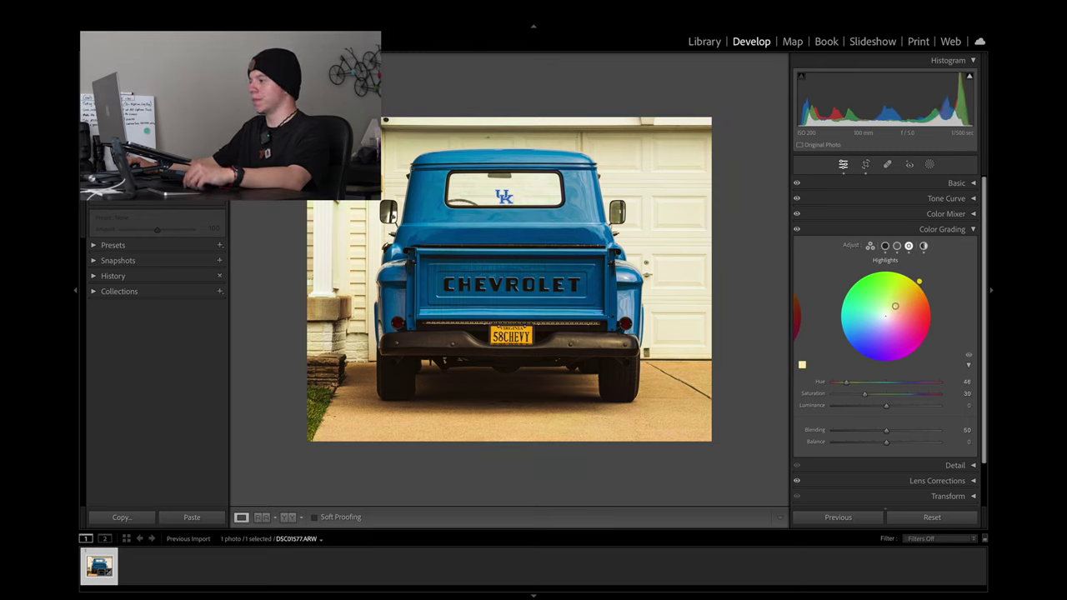
pyautogui.click(968, 357)
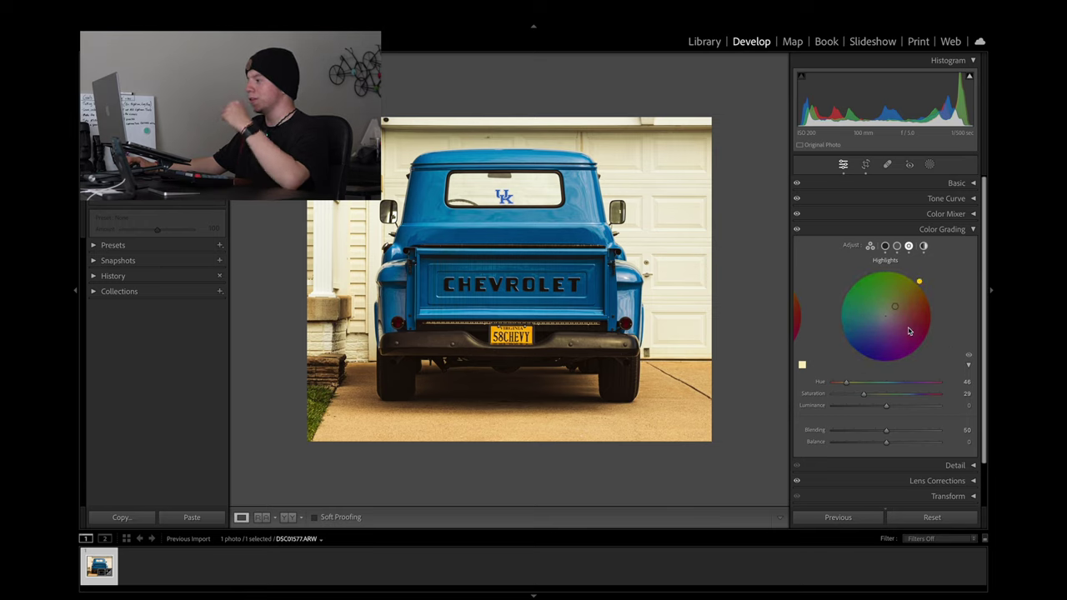
# Compare the photo repeatedly with the whole Color Grading adjustment off and on
pyautogui.click(797, 231)
pyautogui.click(798, 231)
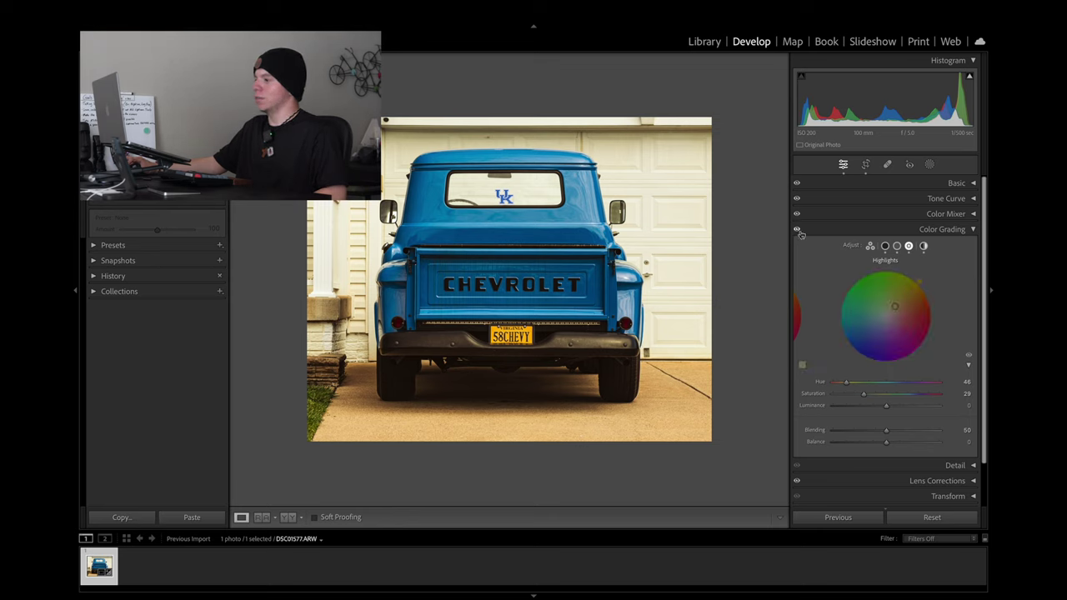
pyautogui.click(798, 231)
pyautogui.click(797, 231)
pyautogui.click(798, 231)
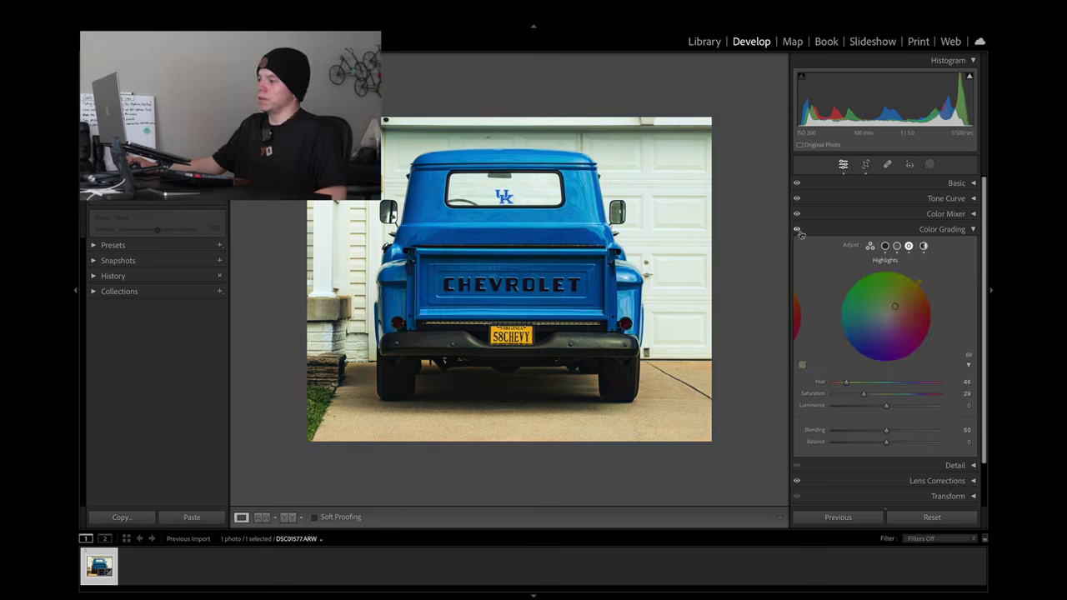
pyautogui.click(797, 231)
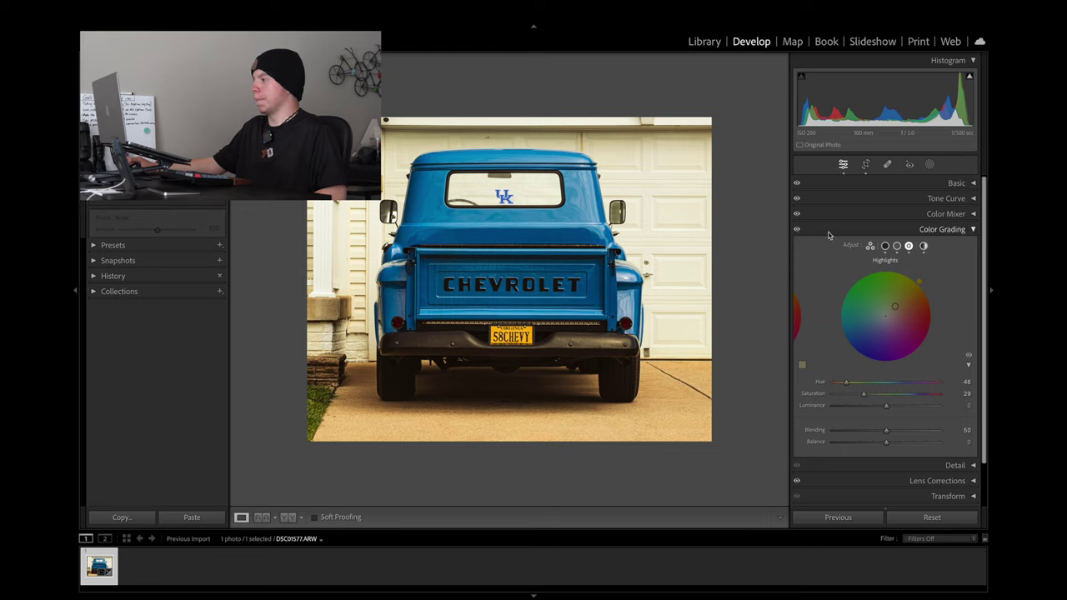
pyautogui.click(797, 231)
pyautogui.click(797, 232)
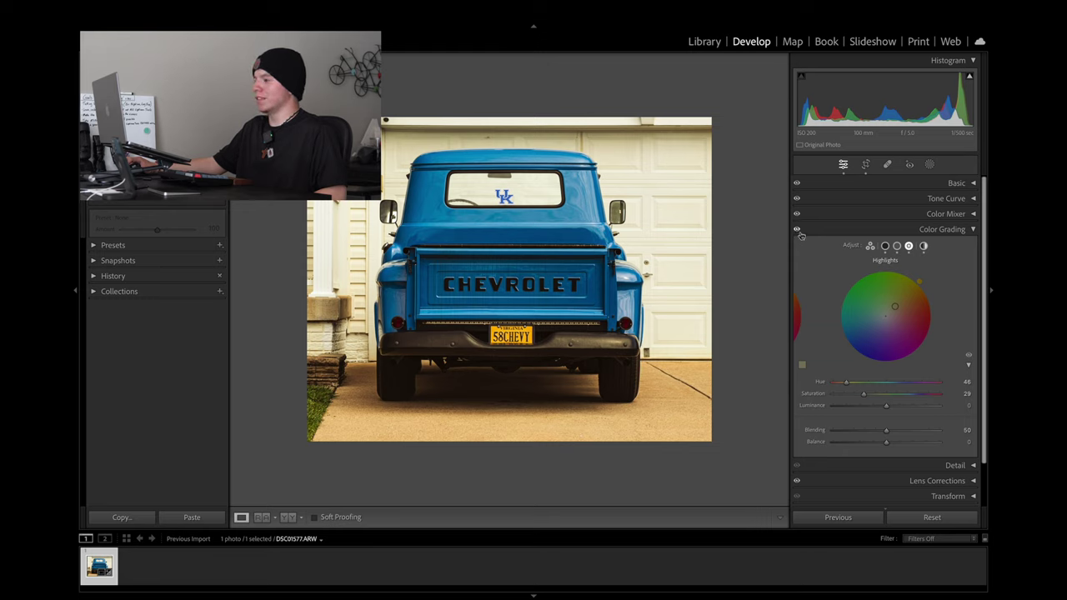
pyautogui.click(797, 232)
pyautogui.click(797, 231)
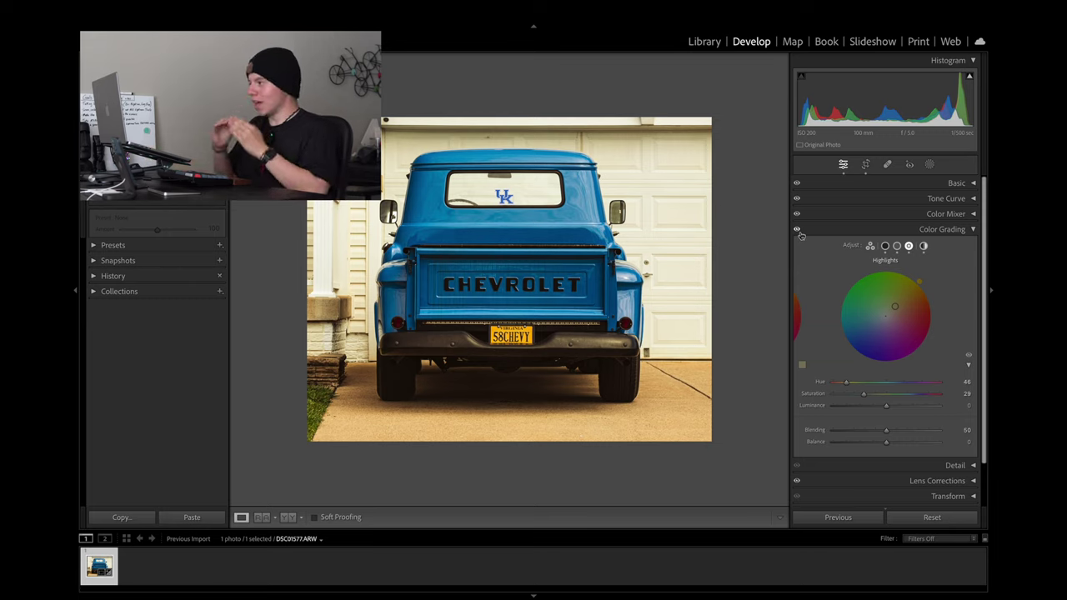
pyautogui.click(798, 233)
pyautogui.click(798, 232)
pyautogui.click(797, 233)
pyautogui.click(797, 233)
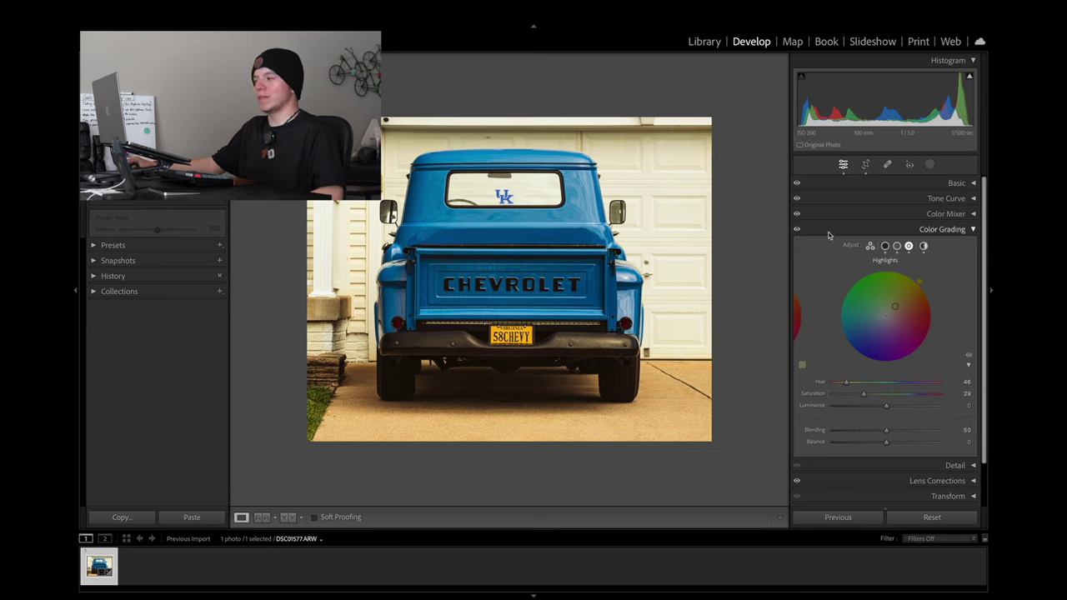
# Collapse the Color Grading settings and compare the edited photo with its unedited version
pyautogui.click(826, 231)
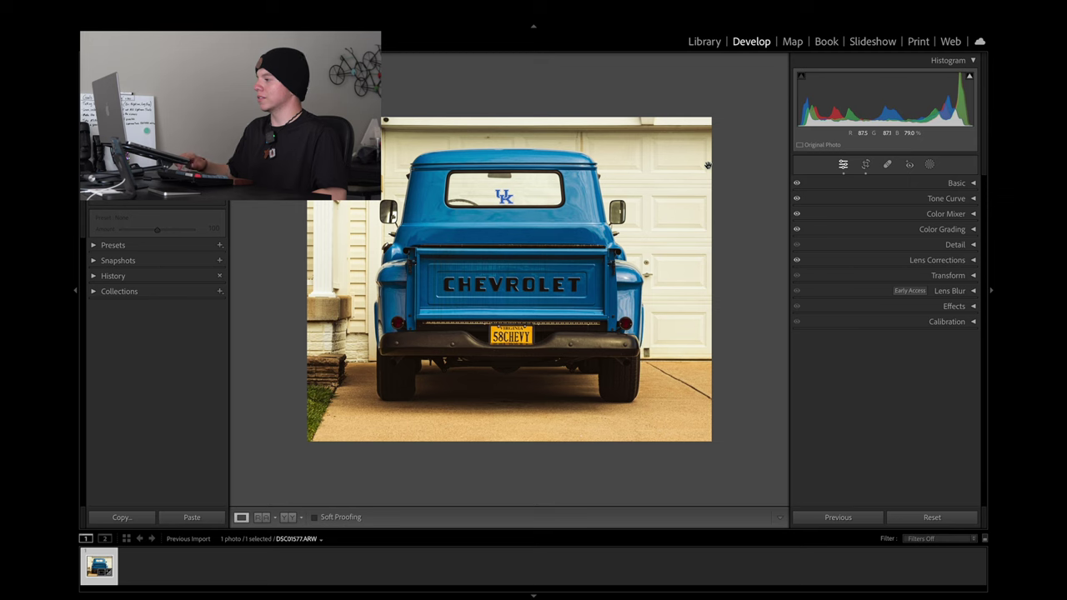
pyautogui.press('\\')
pyautogui.press('\\')
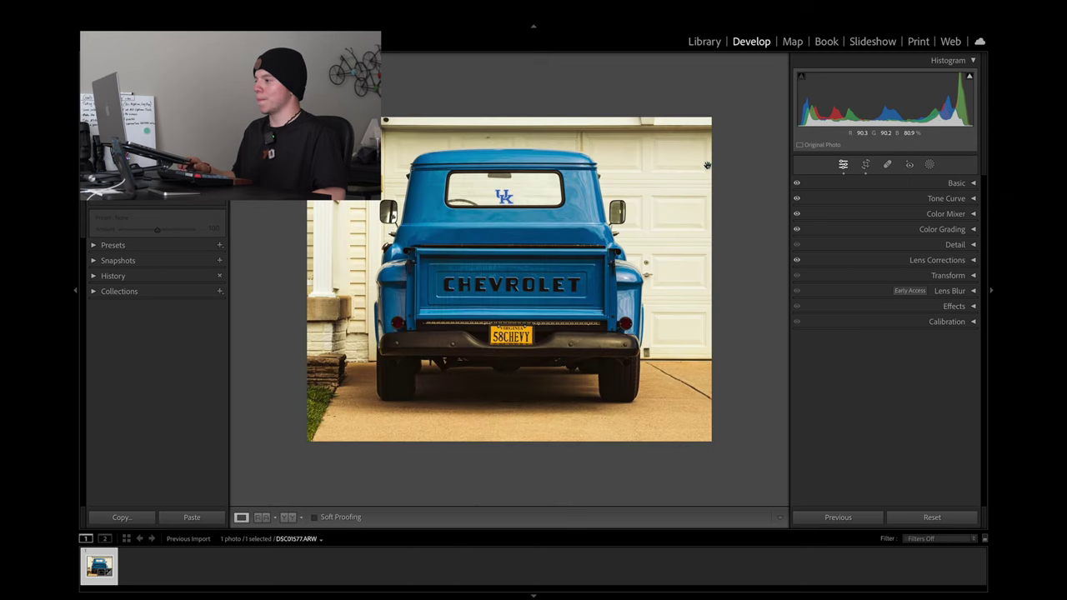
pyautogui.press('\\')
pyautogui.press('\\')
pyautogui.press('\\')
pyautogui.press('\\')
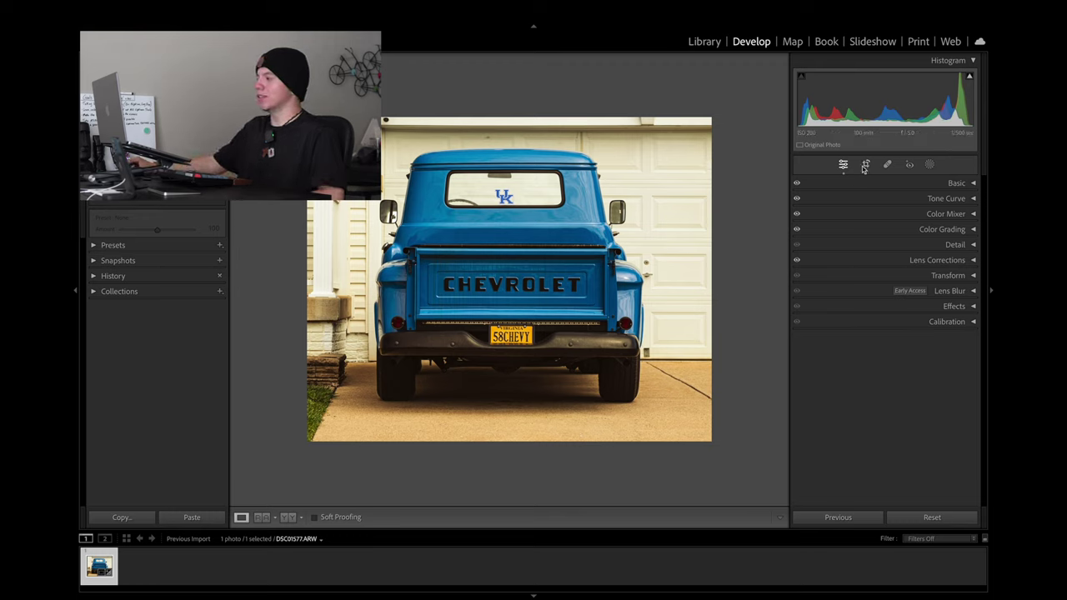
pyautogui.click(929, 164)
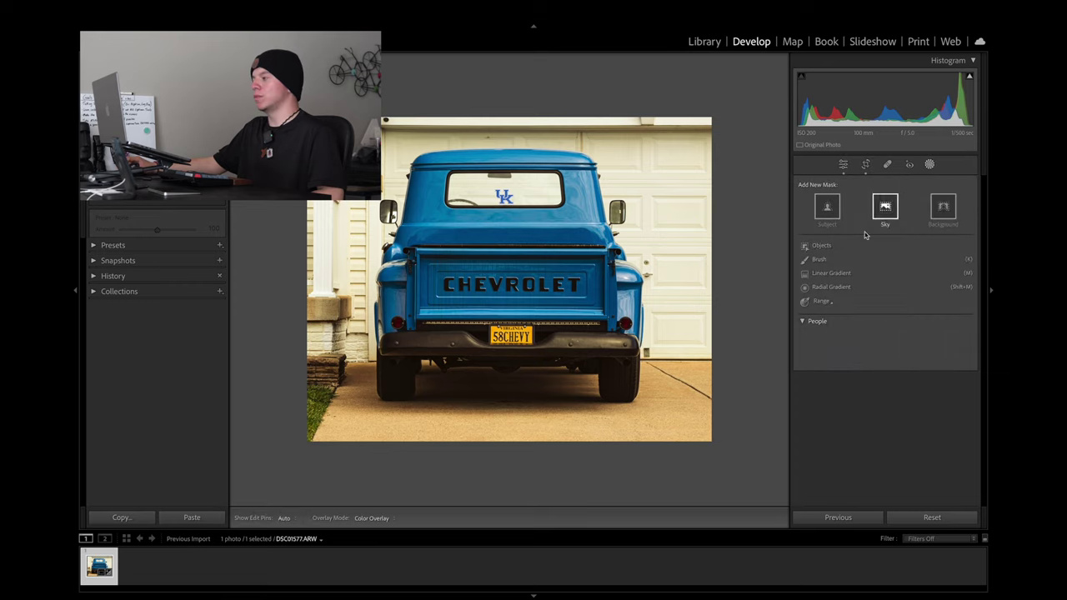
pyautogui.click(843, 165)
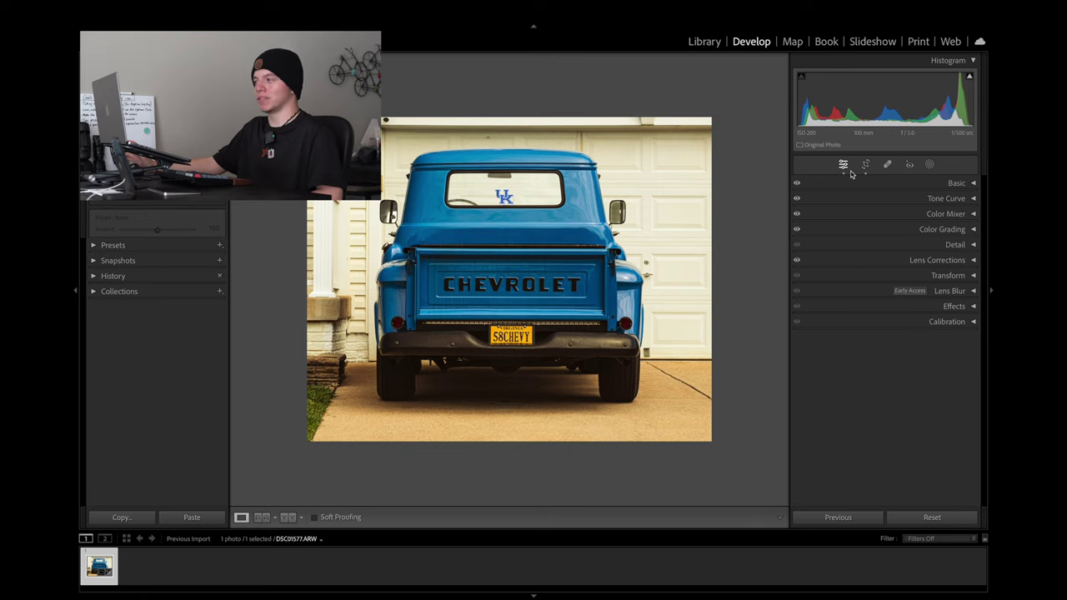
pyautogui.click(817, 276)
pyautogui.click(816, 276)
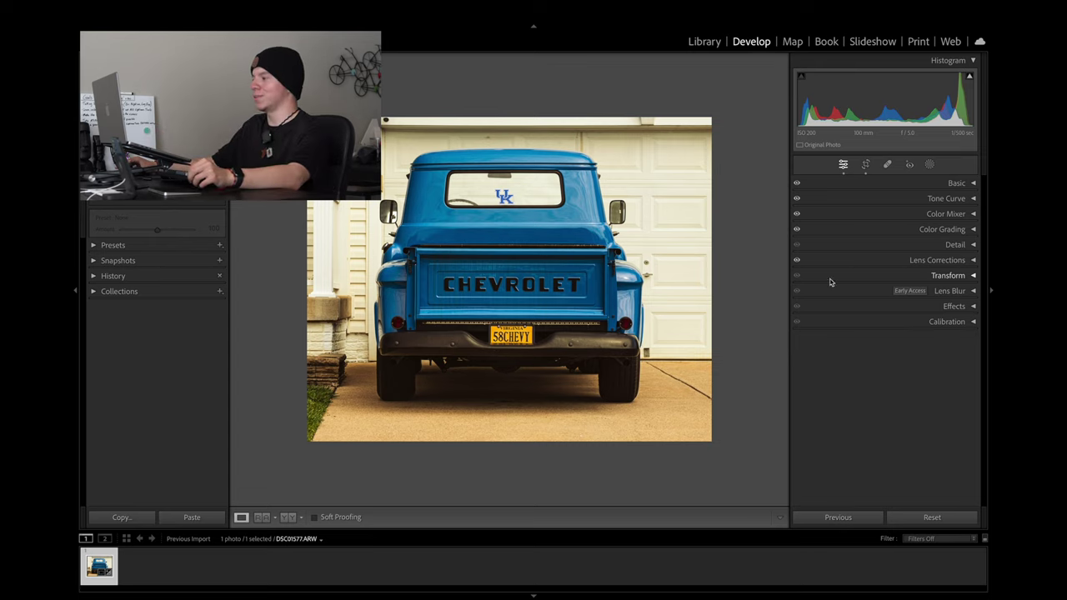
pyautogui.click(855, 296)
pyautogui.click(854, 297)
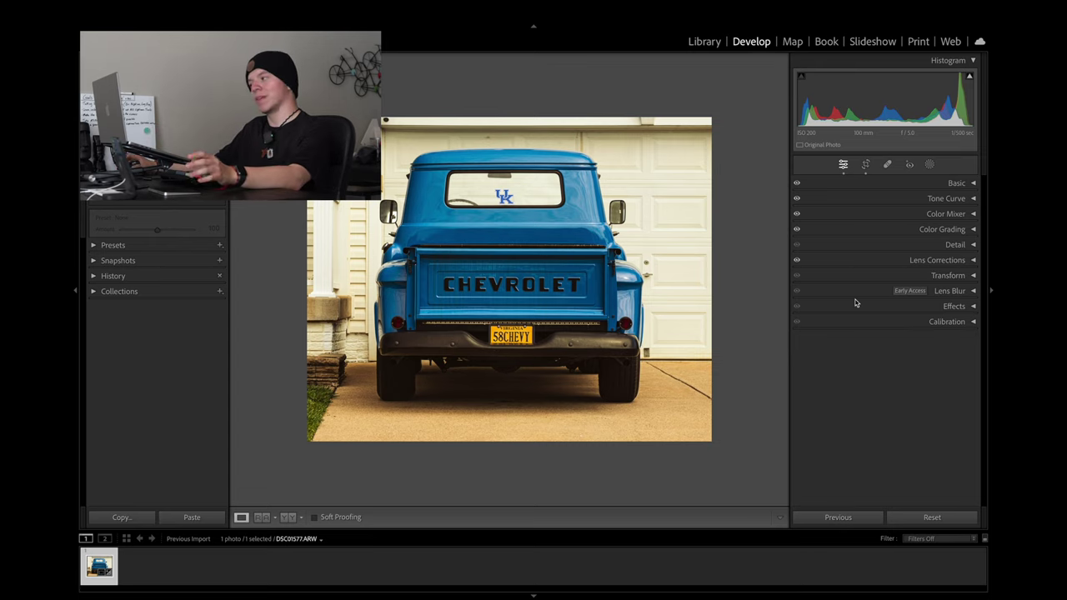
# Add a dark post-crop vignette with amount -28, comparing the photo with the effects off and on
pyautogui.click(846, 306)
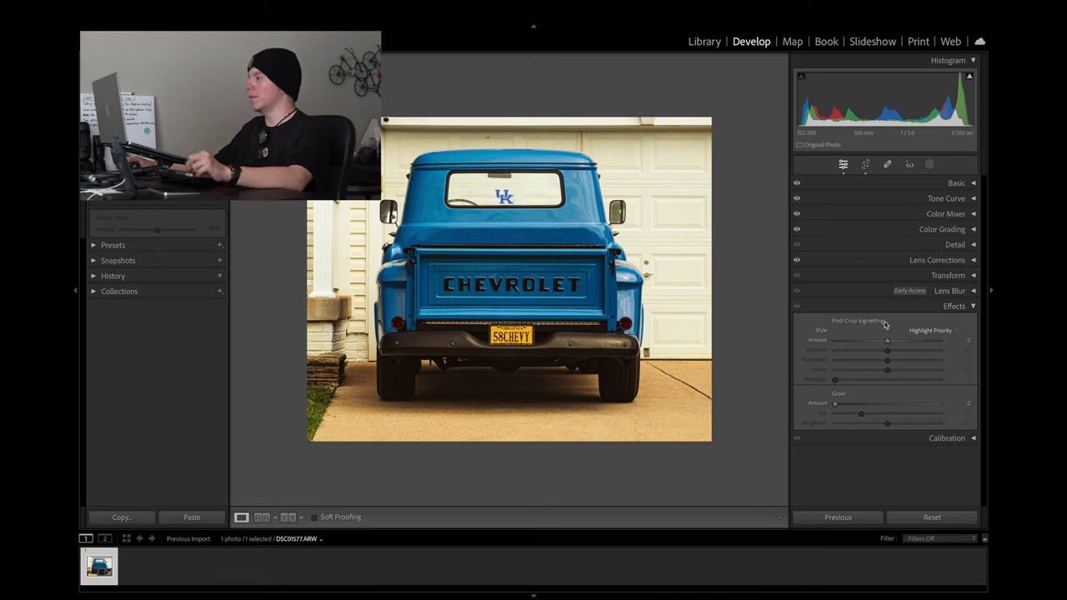
pyautogui.moveTo(887, 341); pyautogui.dragTo(873, 354)
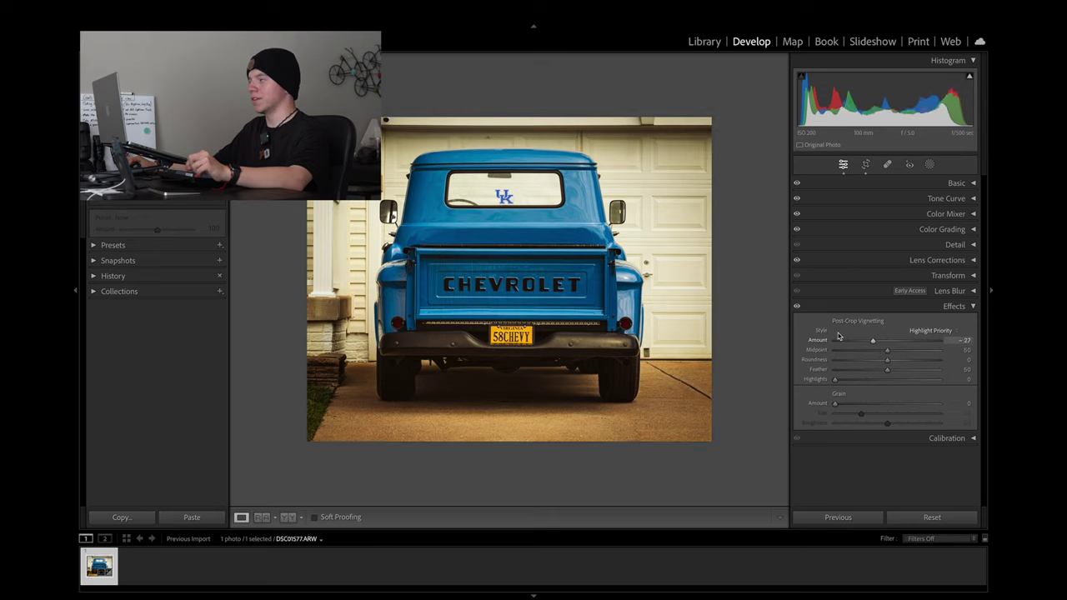
pyautogui.click(796, 307)
pyautogui.click(796, 308)
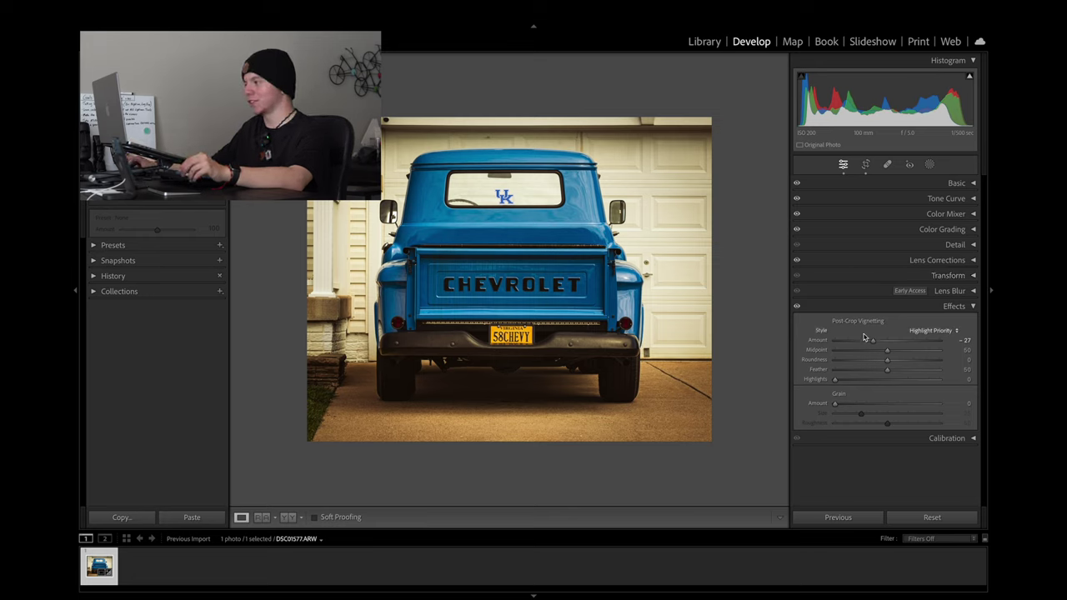
pyautogui.moveTo(871, 344); pyautogui.dragTo(872, 345)
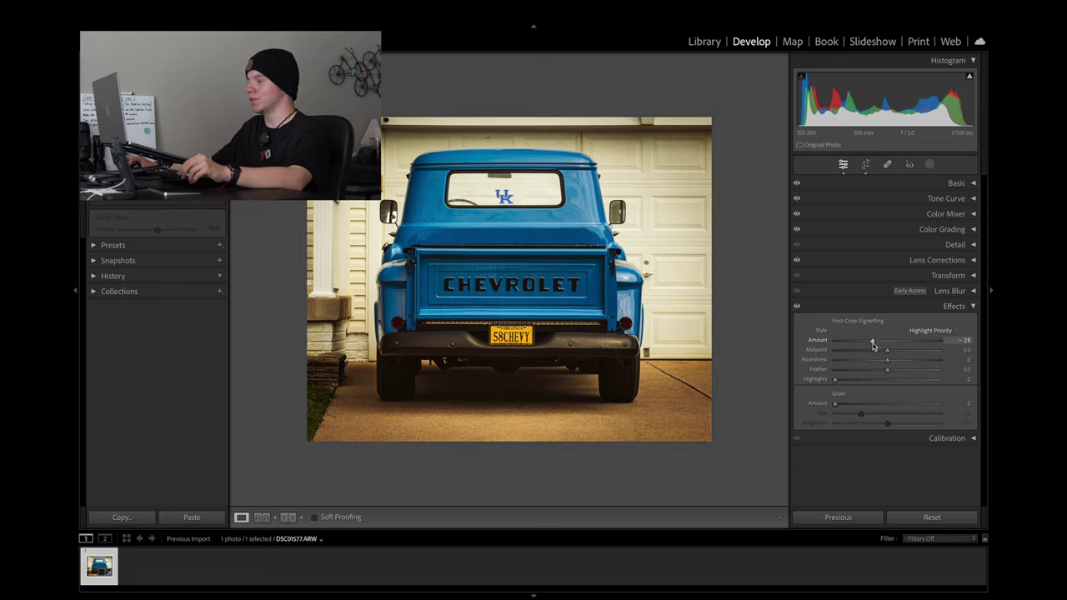
# Compare the photo repeatedly with the vignette effect off and on
pyautogui.click(797, 307)
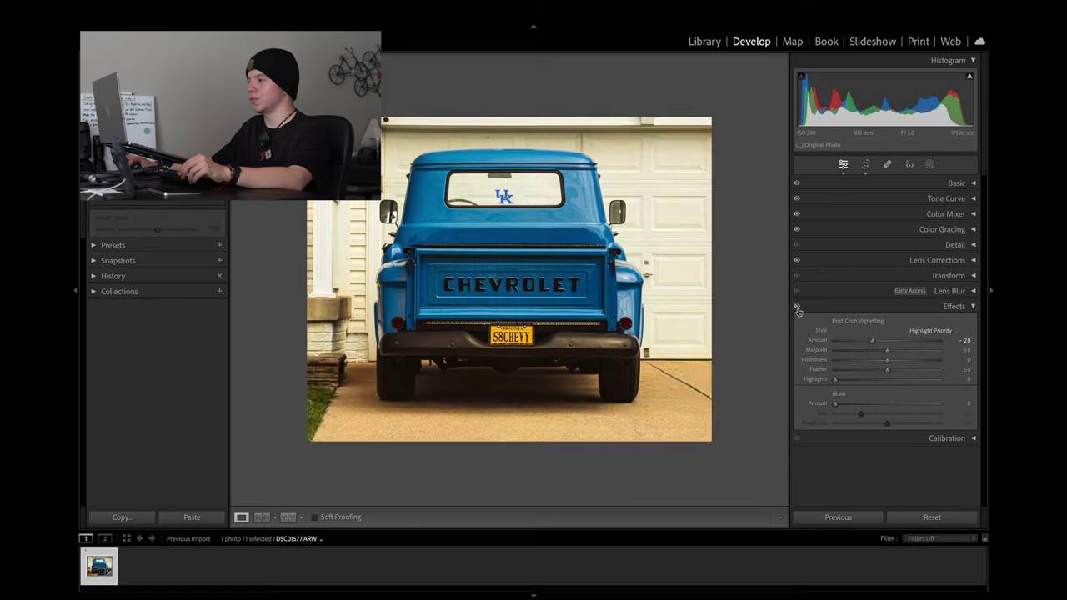
pyautogui.click(798, 308)
pyautogui.click(797, 307)
pyautogui.click(798, 308)
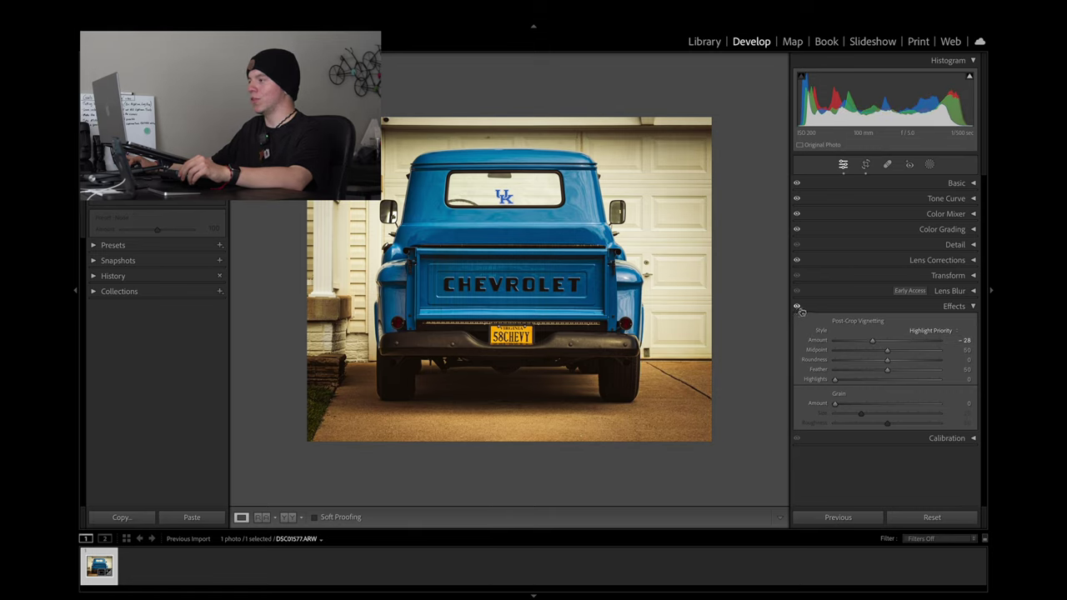
pyautogui.click(796, 307)
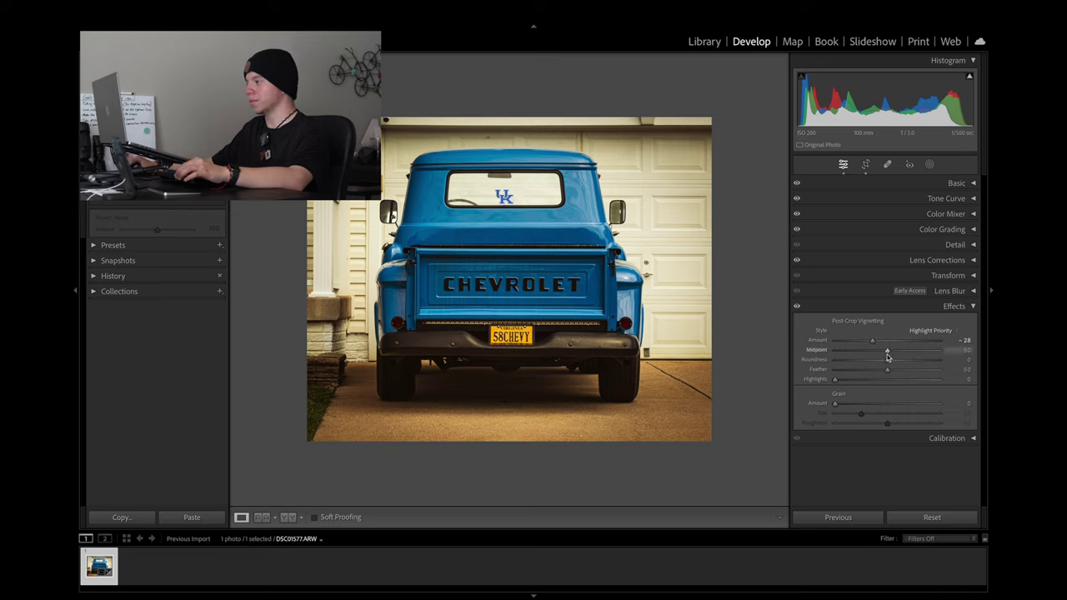
# Refine the post-crop vignette with midpoint 32, roundness -19 and feather 49
pyautogui.moveTo(887, 351); pyautogui.dragTo(869, 362)
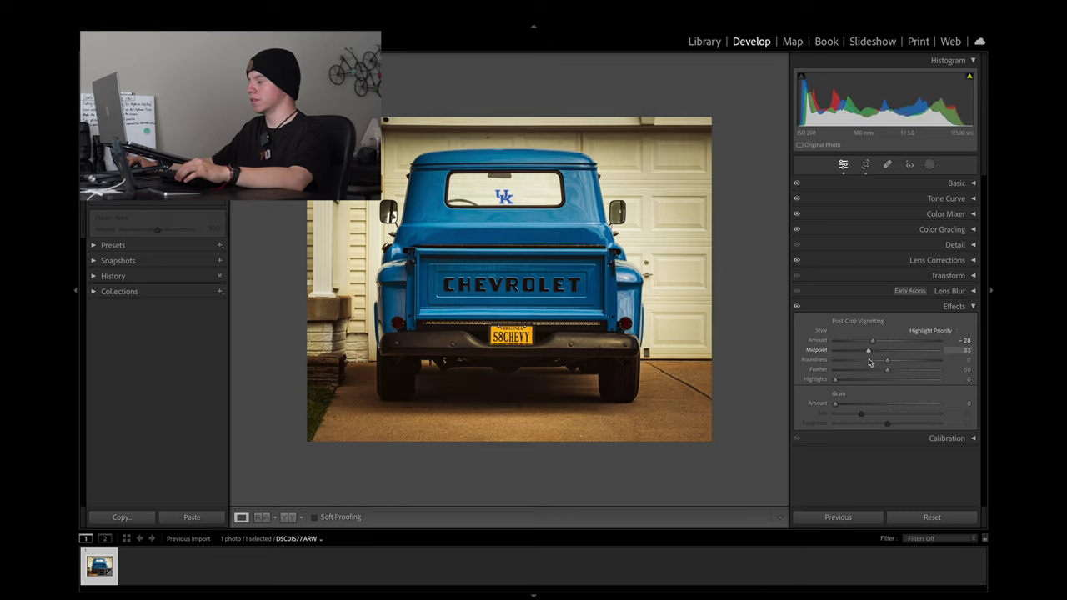
pyautogui.moveTo(888, 365); pyautogui.dragTo(878, 370)
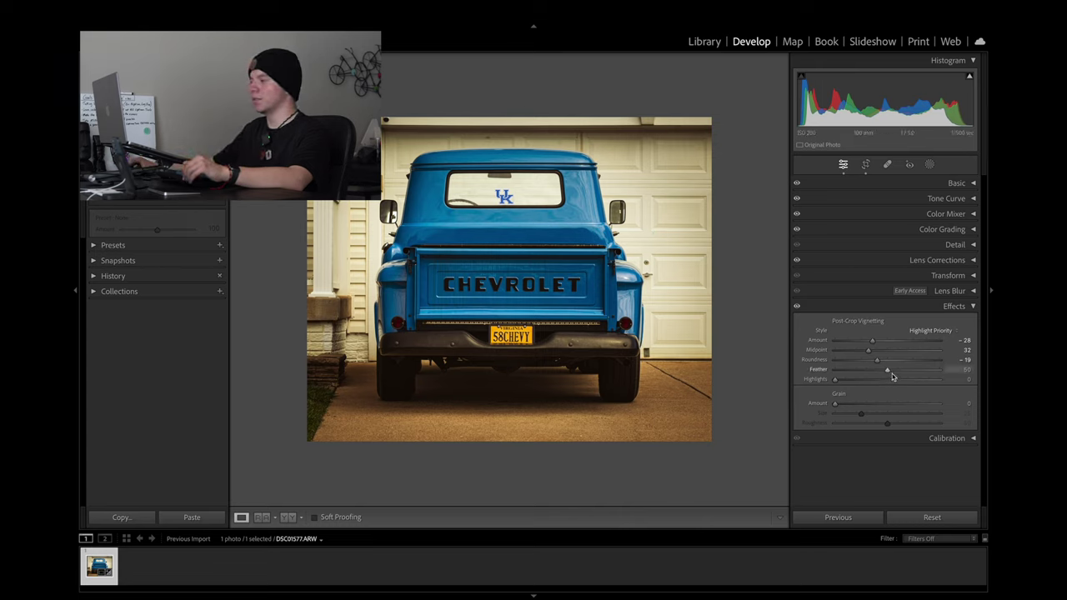
pyautogui.moveTo(892, 374); pyautogui.dragTo(875, 375)
pyautogui.moveTo(869, 380); pyautogui.dragTo(889, 380)
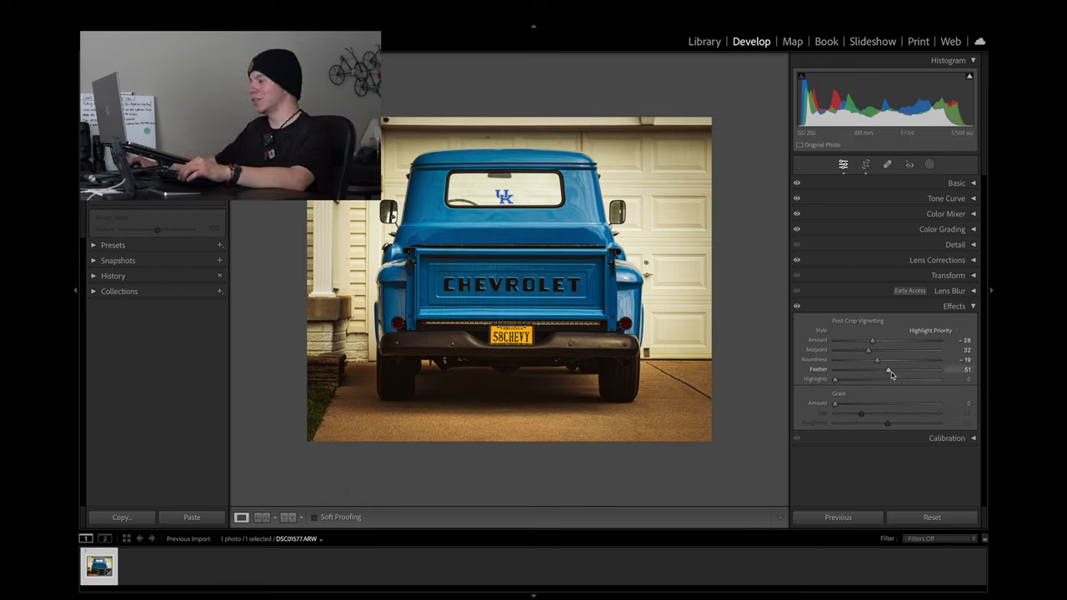
pyautogui.moveTo(890, 372); pyautogui.dragTo(888, 375)
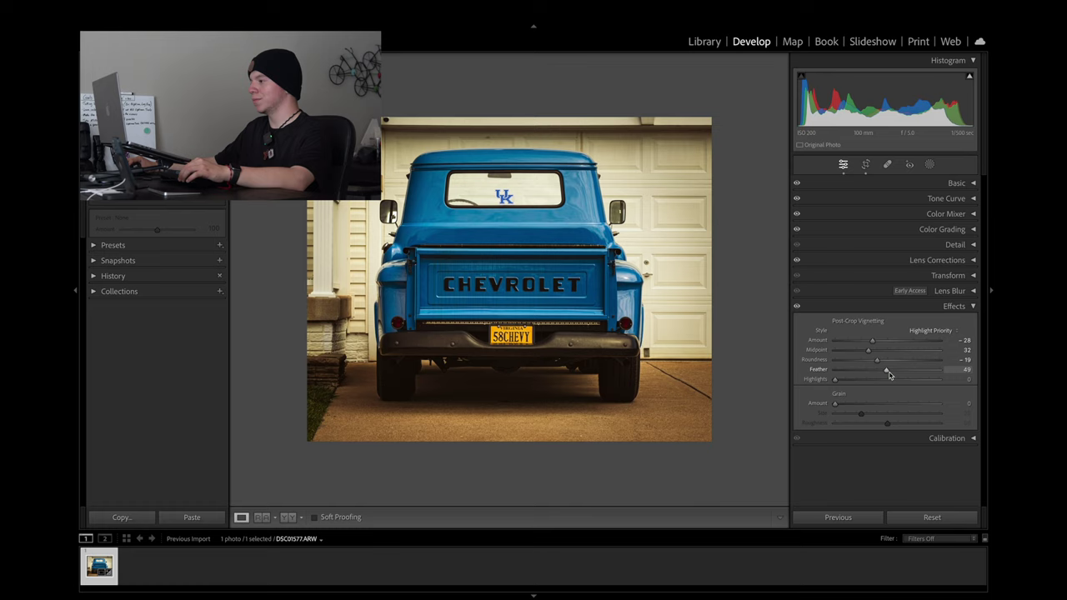
# Compare the photo with the refined vignette switched off and on
pyautogui.click(797, 307)
pyautogui.click(796, 307)
pyautogui.click(797, 308)
pyautogui.click(797, 308)
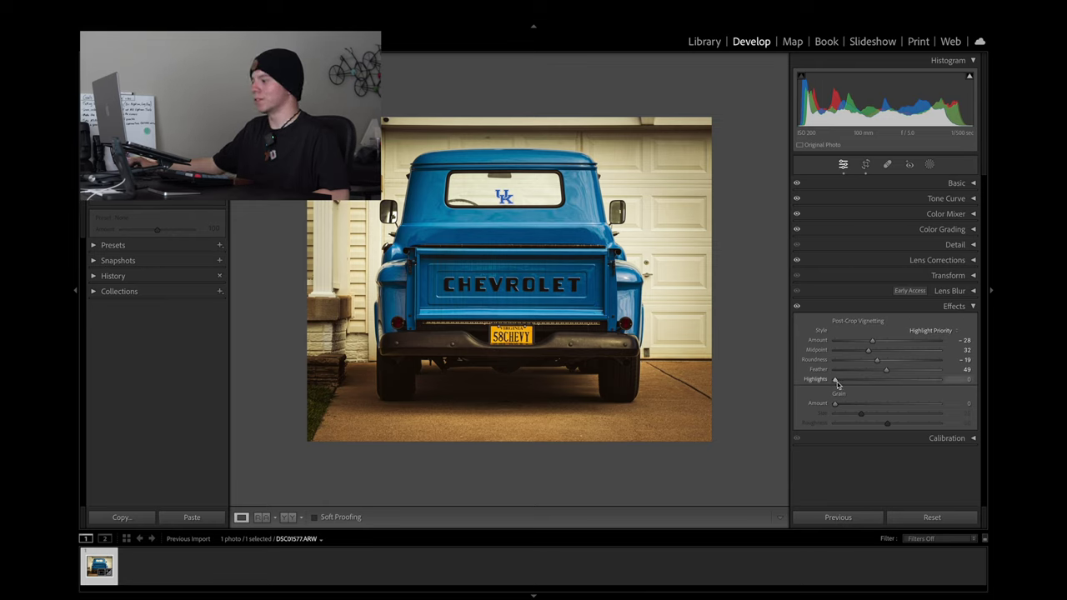
# Try the vignette's Highlights setting, return it to 0, and compare the photo with the effects off and on
pyautogui.moveTo(855, 381); pyautogui.dragTo(817, 395)
pyautogui.moveTo(965, 398); pyautogui.dragTo(820, 399)
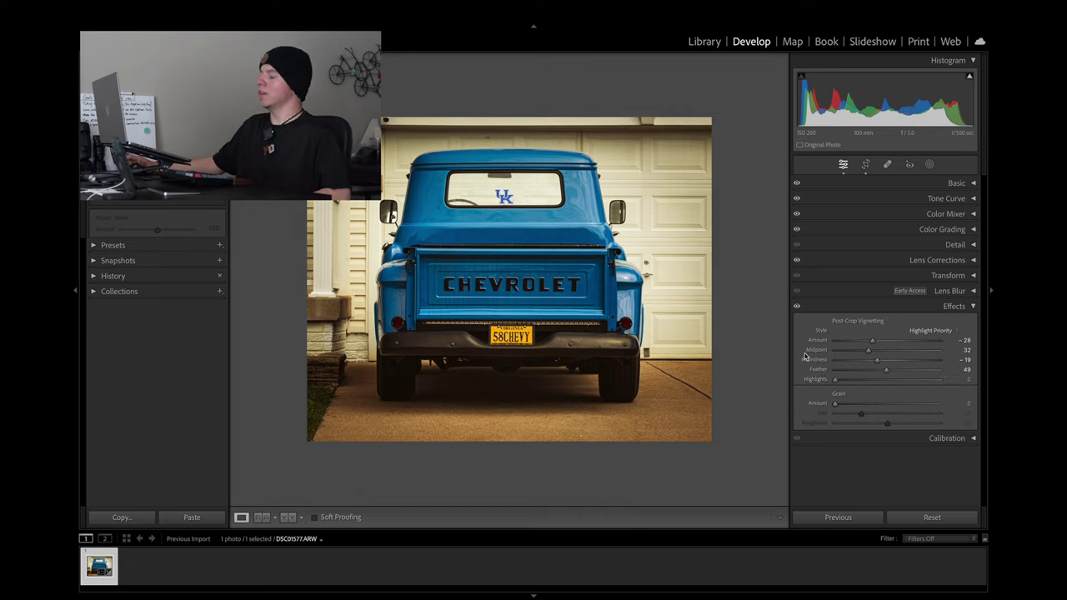
pyautogui.click(797, 306)
pyautogui.click(796, 307)
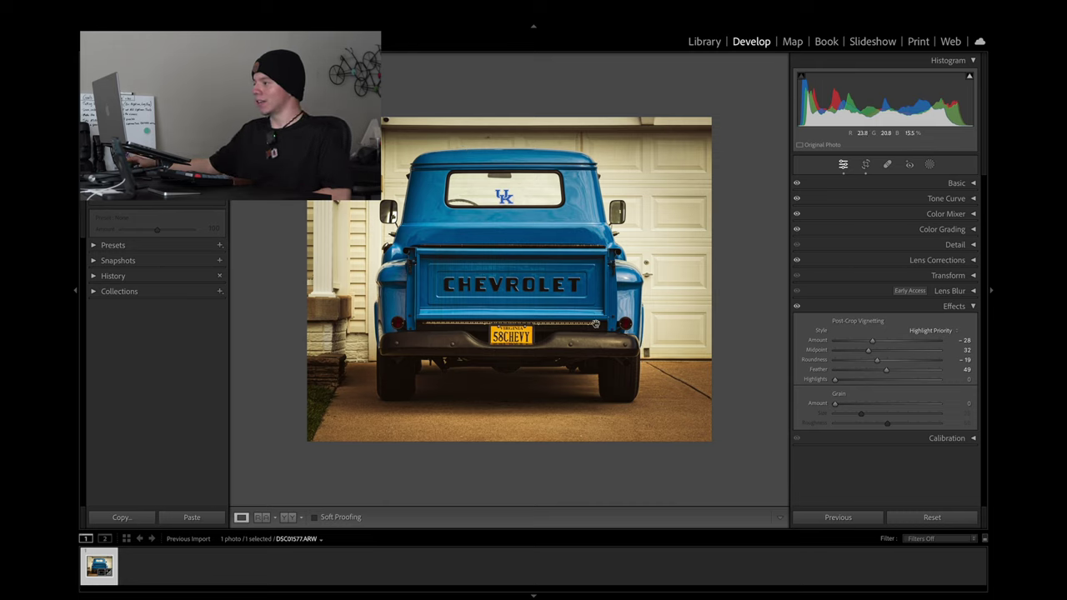
pyautogui.click(797, 306)
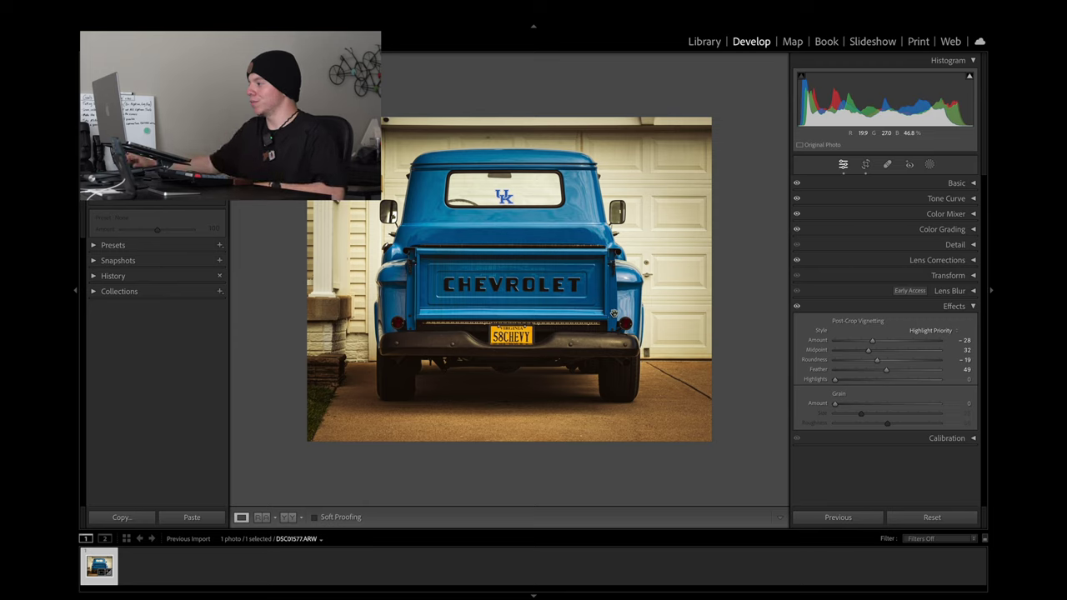
# Collapse the Effects settings and inspect the edited truck up close and as a whole
pyautogui.click(857, 307)
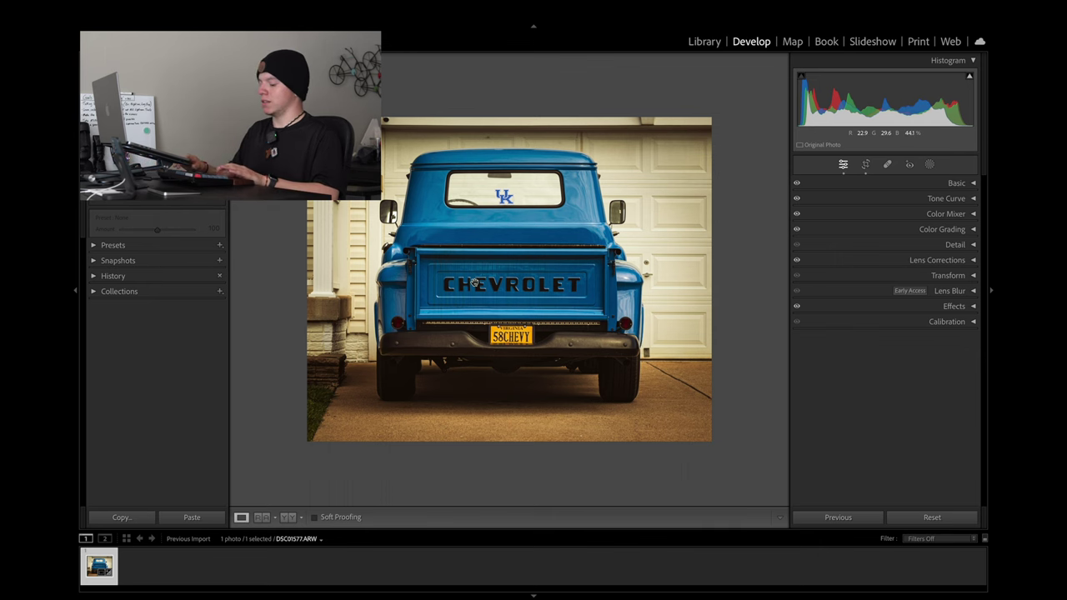
pyautogui.press('super+equal')
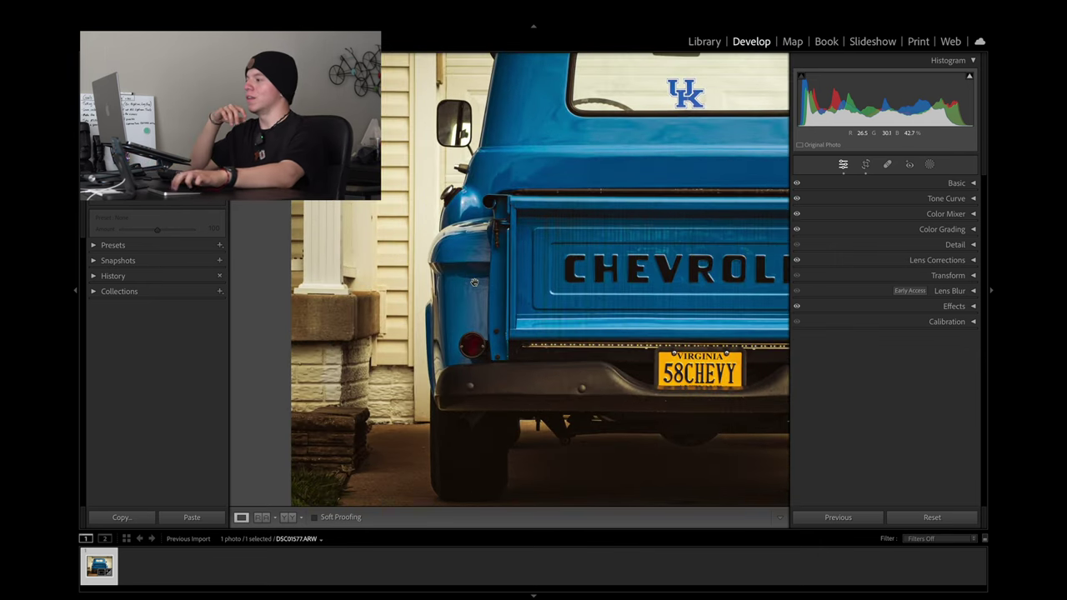
pyautogui.press('super+minus')
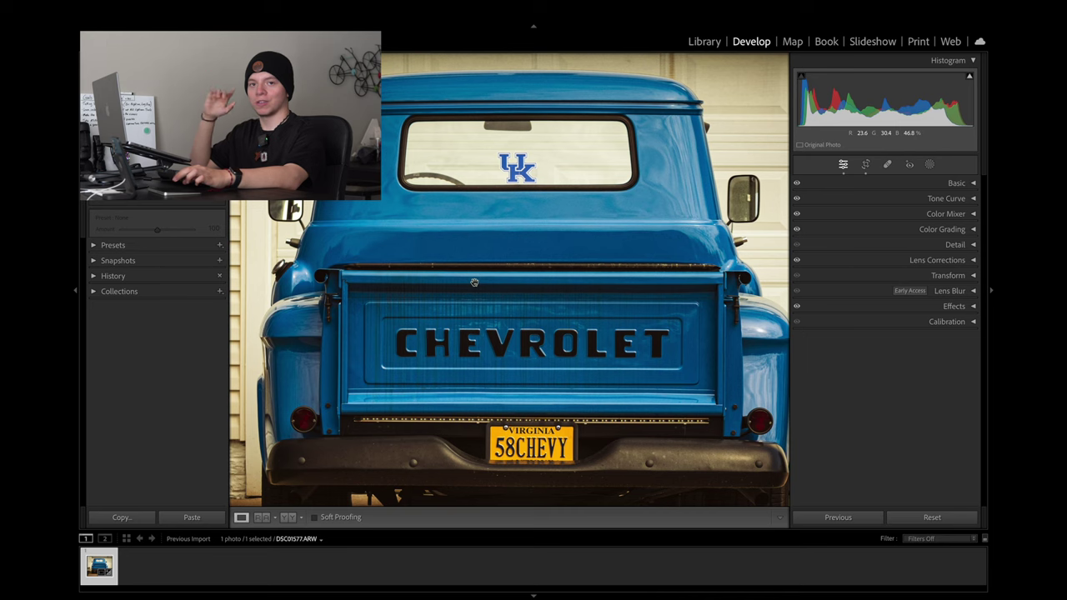
pyautogui.hscroll(2, 473, 283)
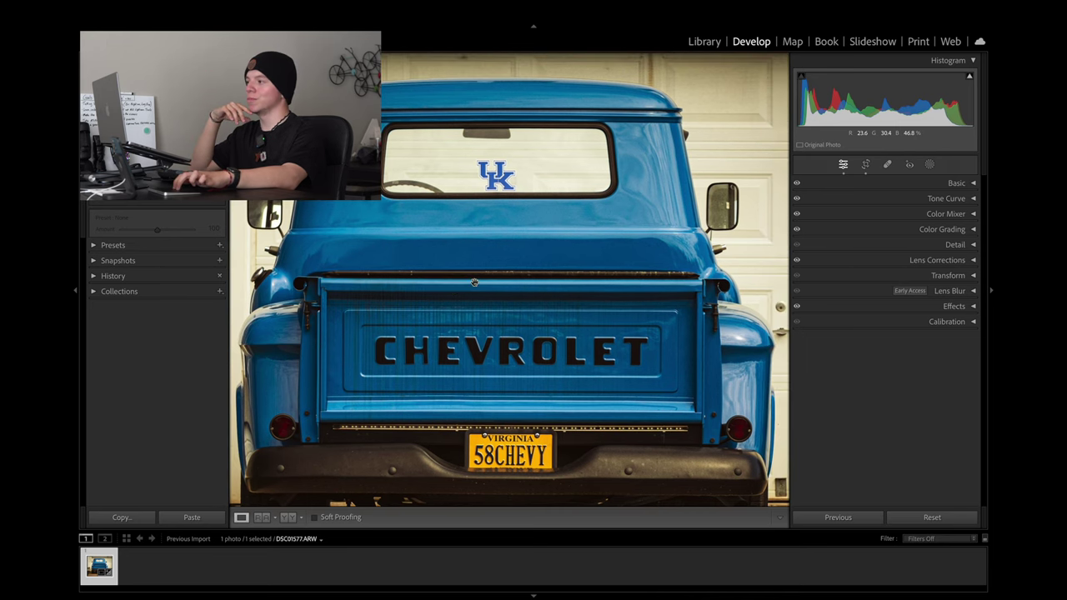
pyautogui.press('super+minus')
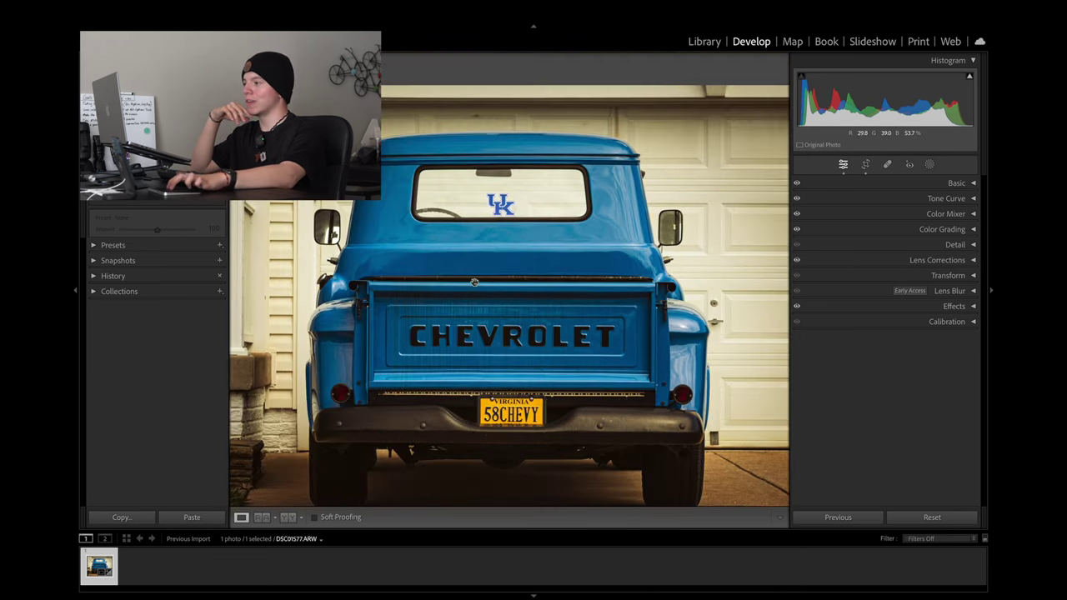
pyautogui.press('super+minus')
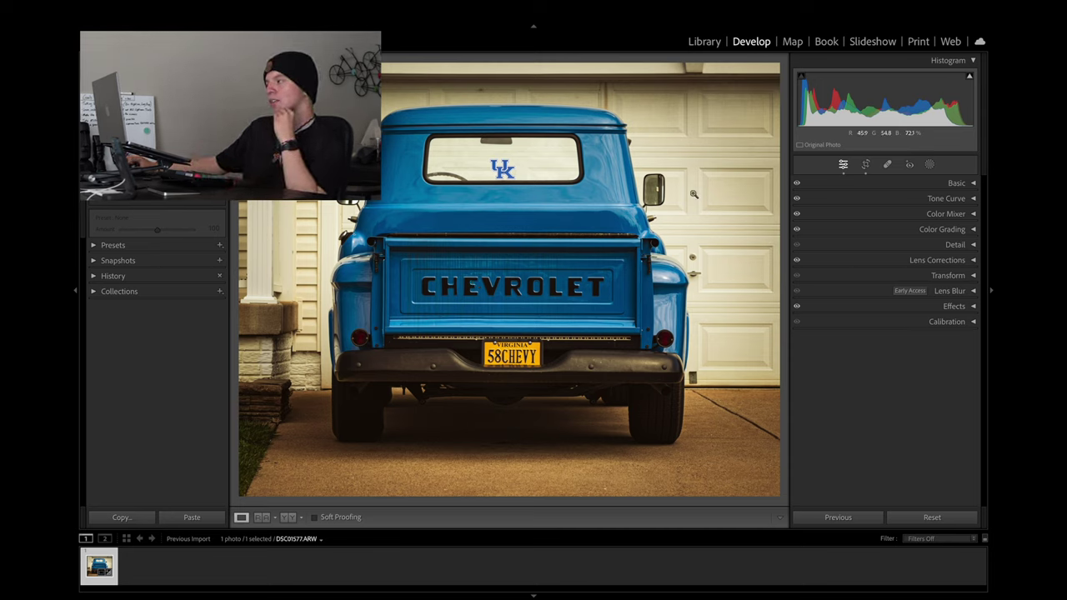
# Mask the truck with Select Subject and raise the mask's exposure to 0.44
pyautogui.click(930, 164)
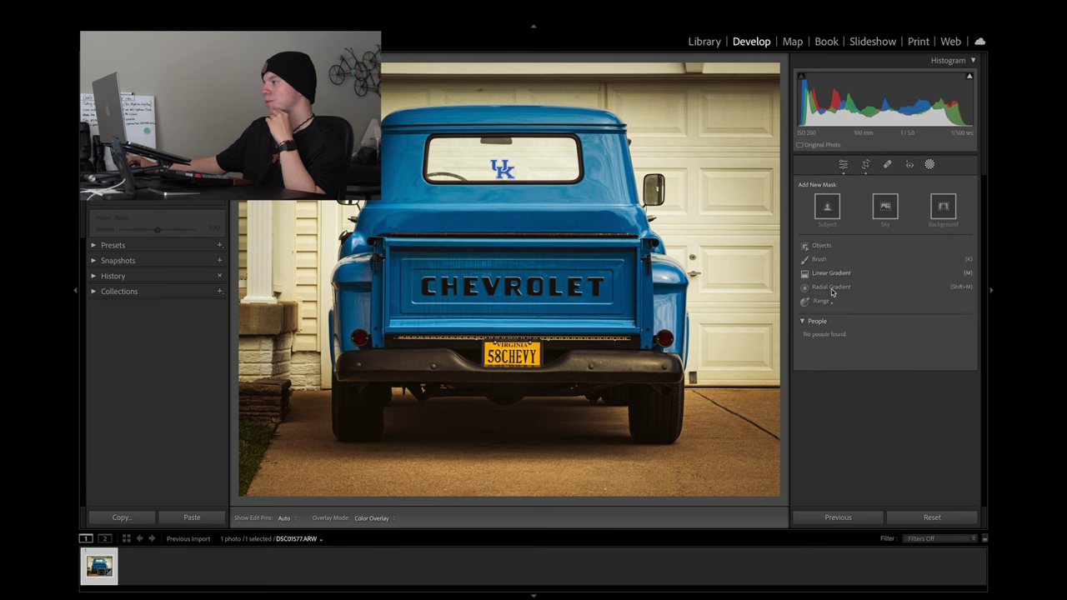
pyautogui.click(826, 205)
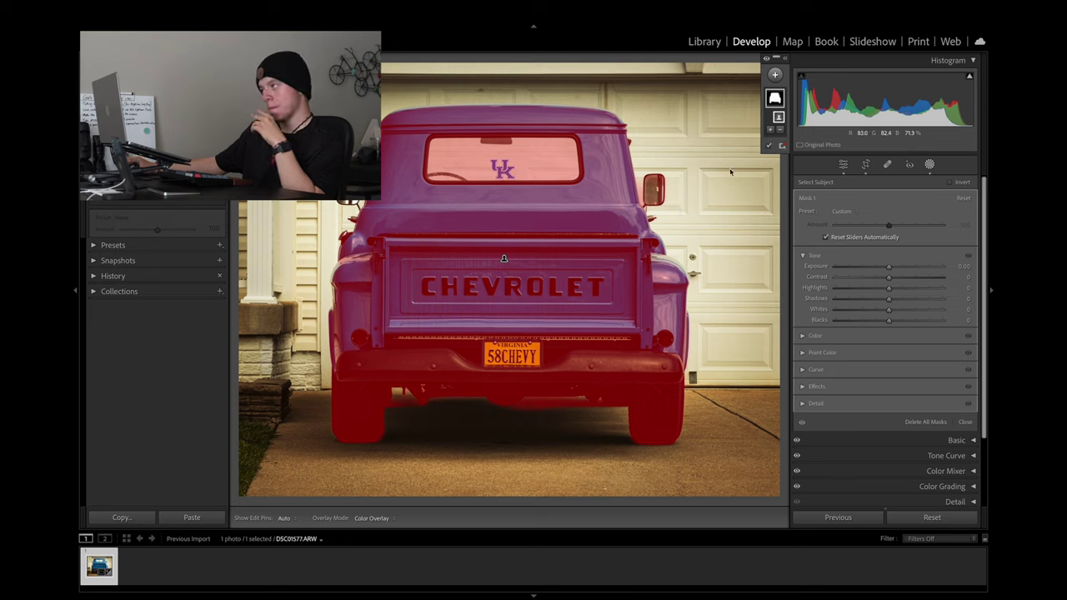
pyautogui.moveTo(888, 270); pyautogui.dragTo(892, 274)
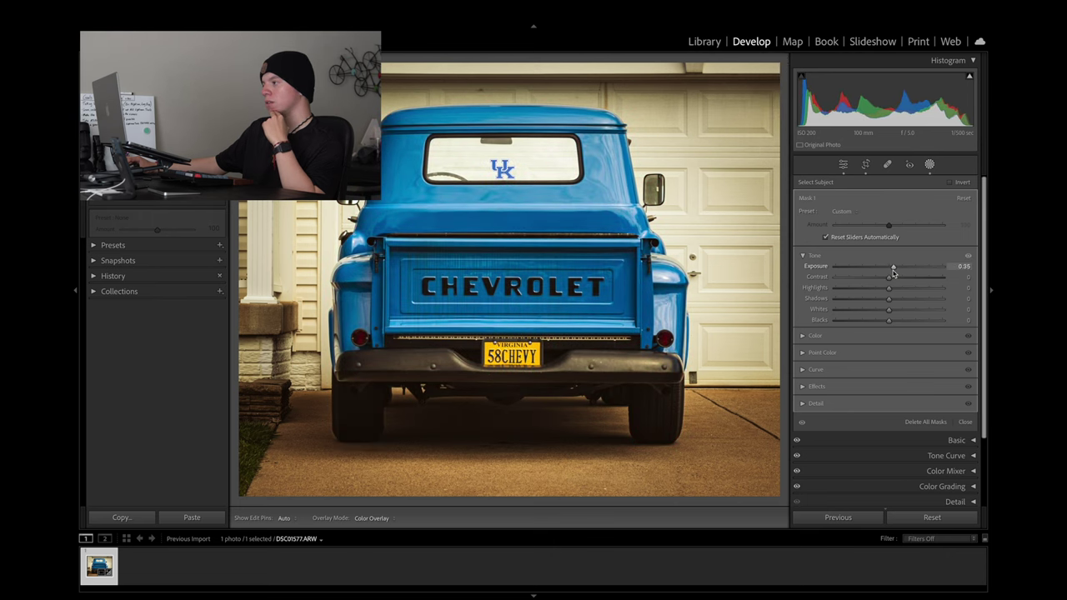
pyautogui.hotkey('ctrl', '-')
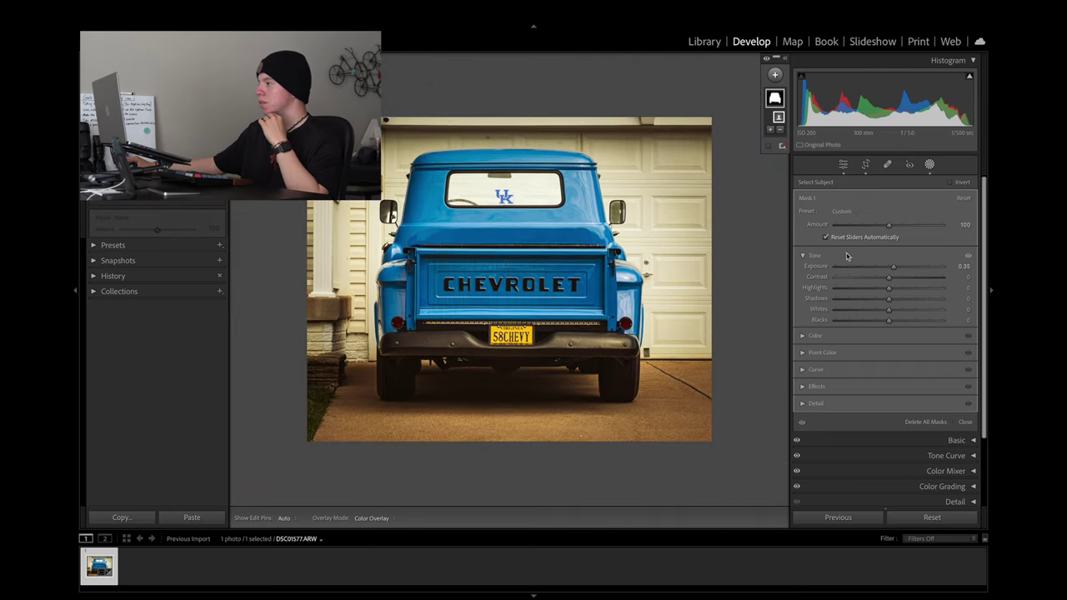
pyautogui.moveTo(890, 269); pyautogui.dragTo(896, 271)
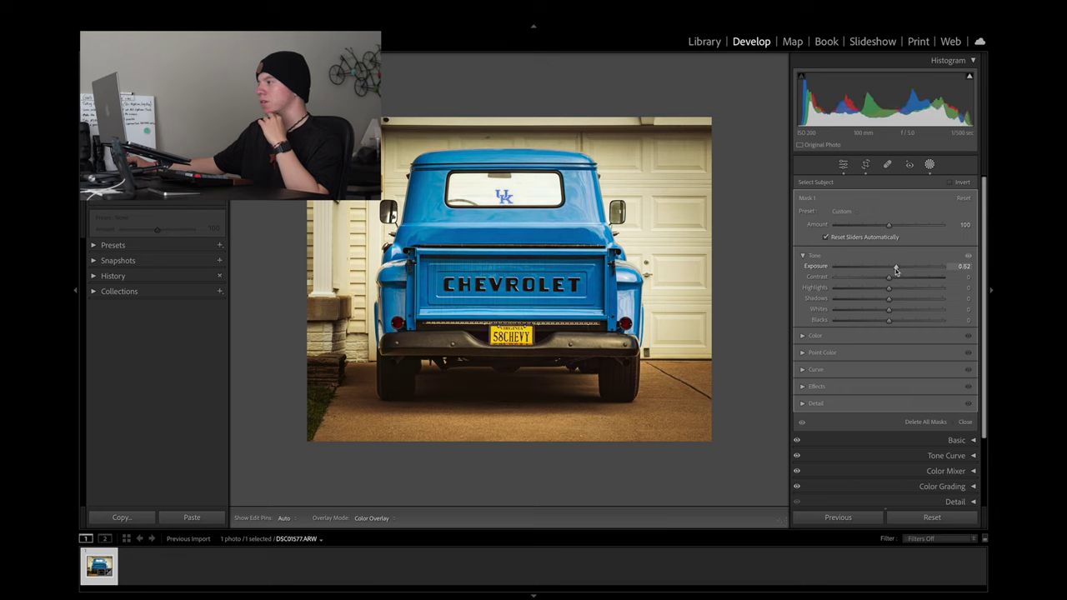
pyautogui.moveTo(895, 271); pyautogui.dragTo(891, 282)
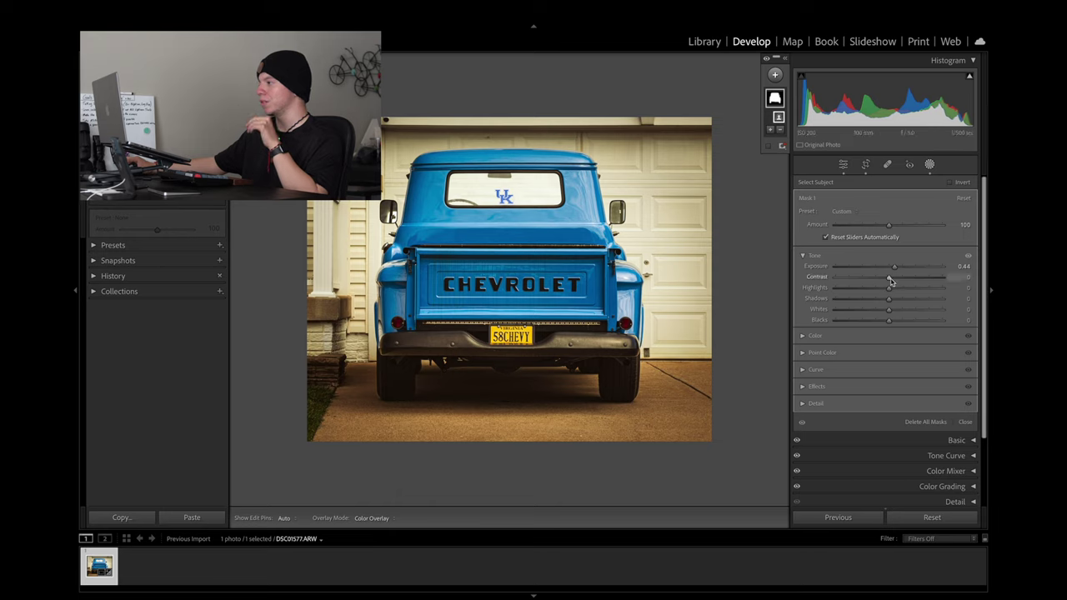
# Set the truck mask's contrast to 10, highlights to 12 and shadows to 4, comparing its tone changes off and on
pyautogui.moveTo(889, 282)
pyautogui.mouseDown()
pyautogui.moveTo(912, 279)
pyautogui.moveTo(881, 283)
pyautogui.moveTo(897, 288)
pyautogui.mouseUp()
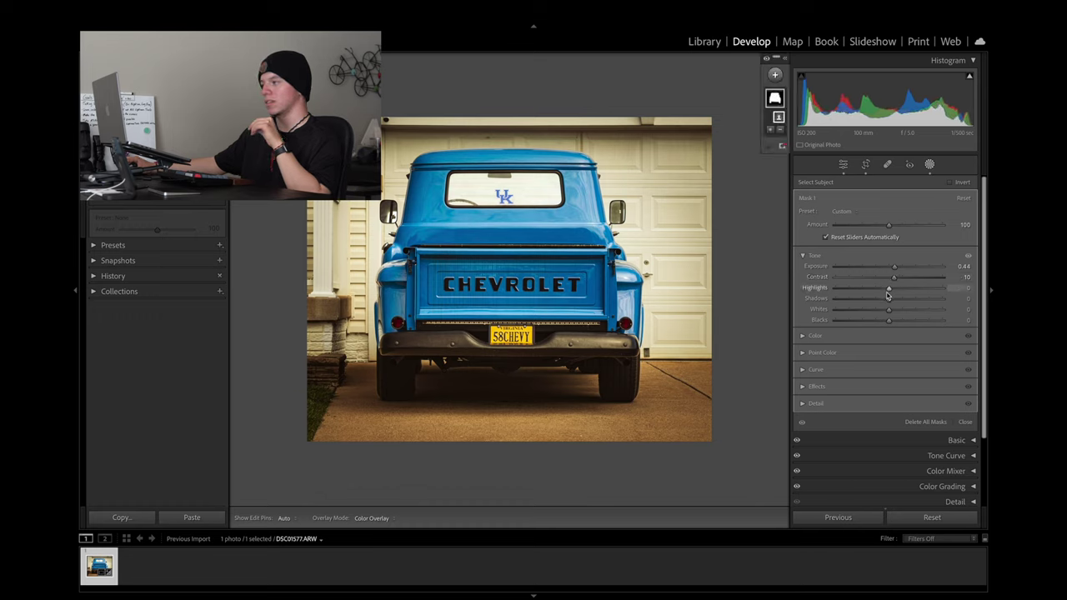
pyautogui.click(967, 256)
pyautogui.click(968, 256)
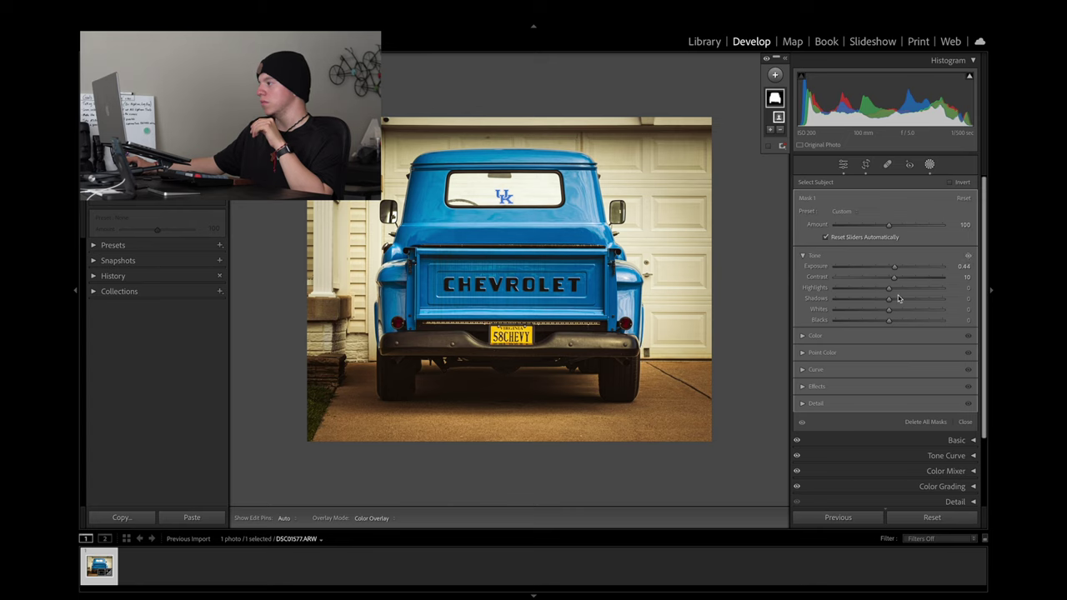
pyautogui.moveTo(888, 292)
pyautogui.mouseDown()
pyautogui.moveTo(908, 288)
pyautogui.moveTo(895, 295)
pyautogui.mouseUp()
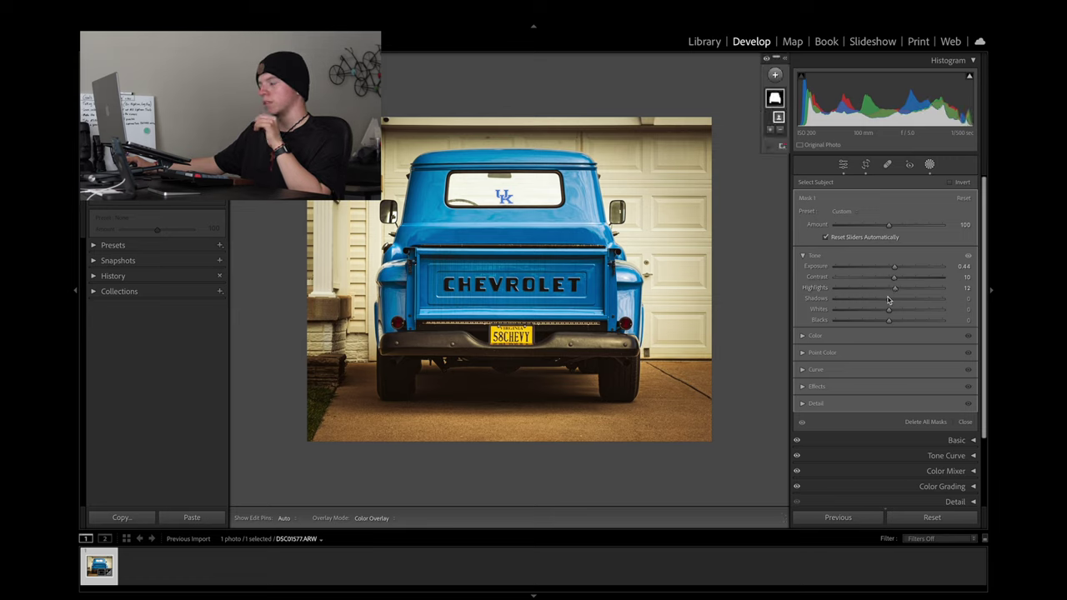
pyautogui.moveTo(889, 301); pyautogui.dragTo(893, 303)
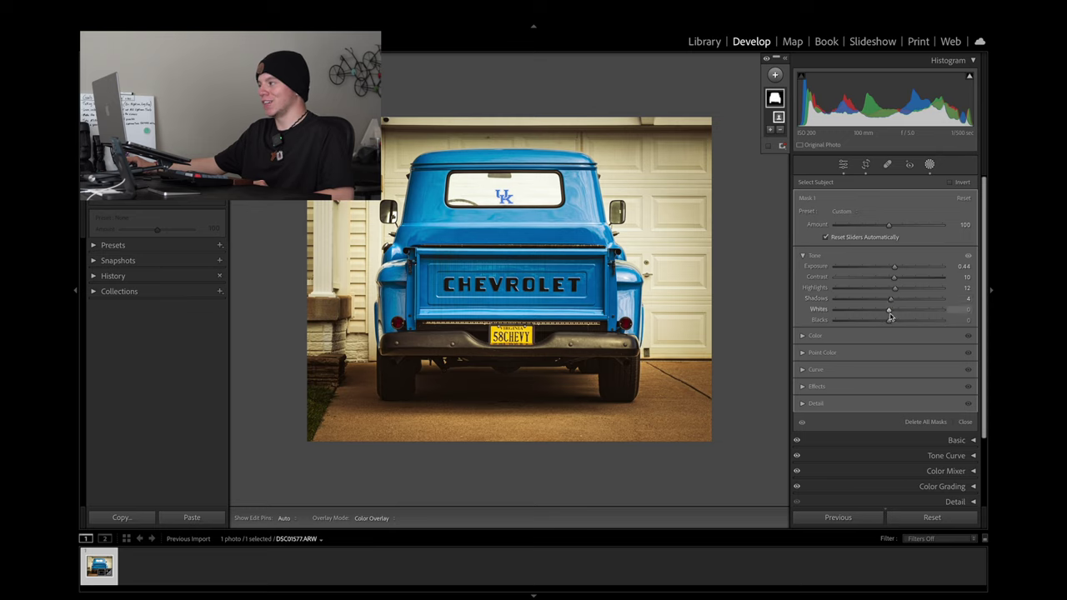
# Return the truck mask's whites to 0 and lower its blacks to -7
pyautogui.moveTo(889, 317); pyautogui.dragTo(889, 317)
pyautogui.click(956, 310)
pyautogui.write('0')
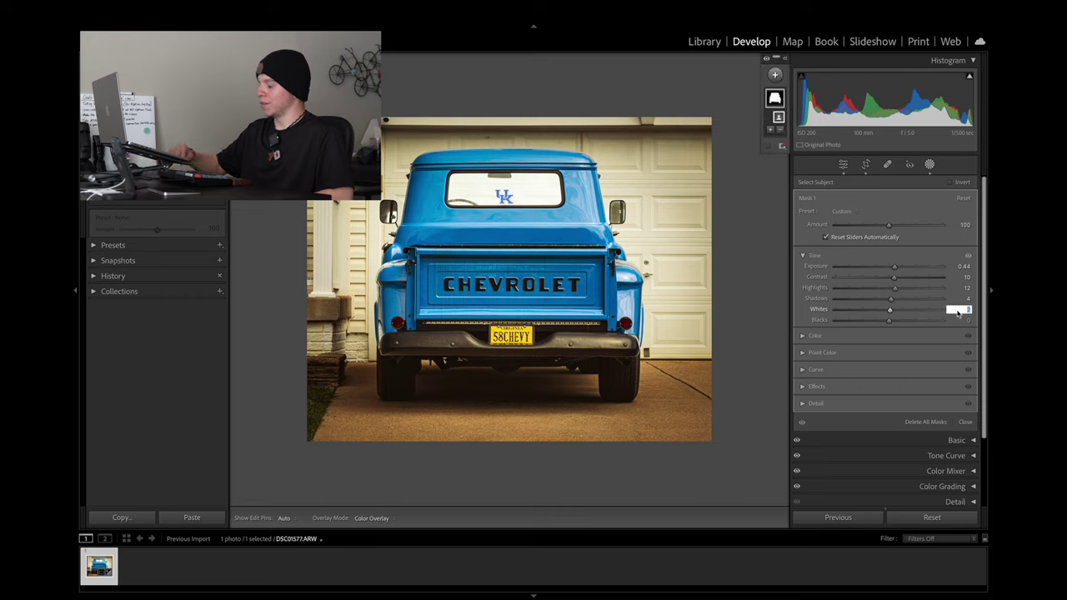
pyautogui.press('Return')
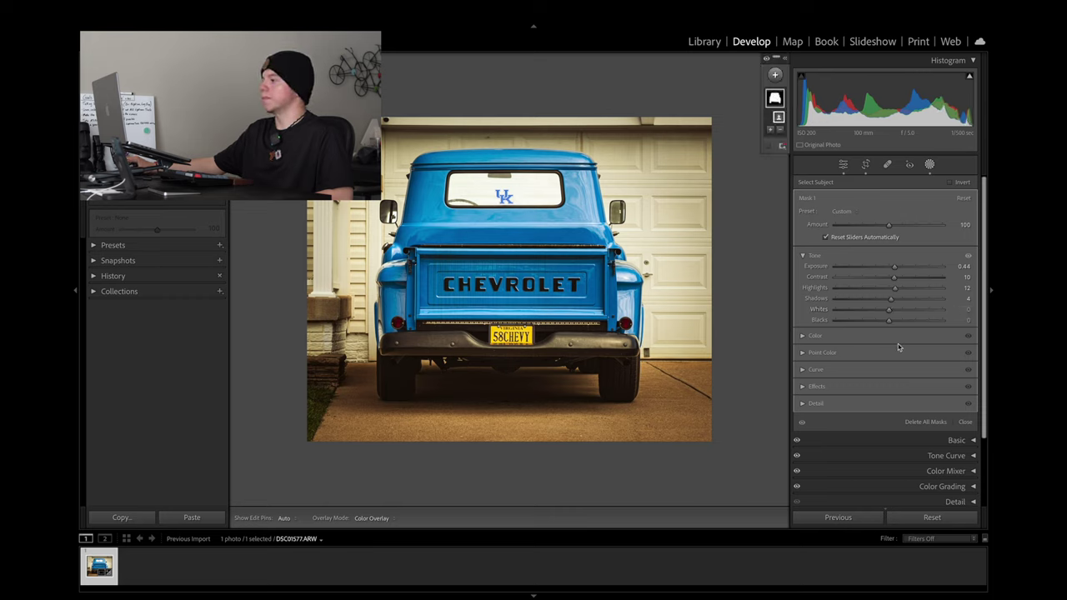
pyautogui.moveTo(890, 321); pyautogui.dragTo(887, 328)
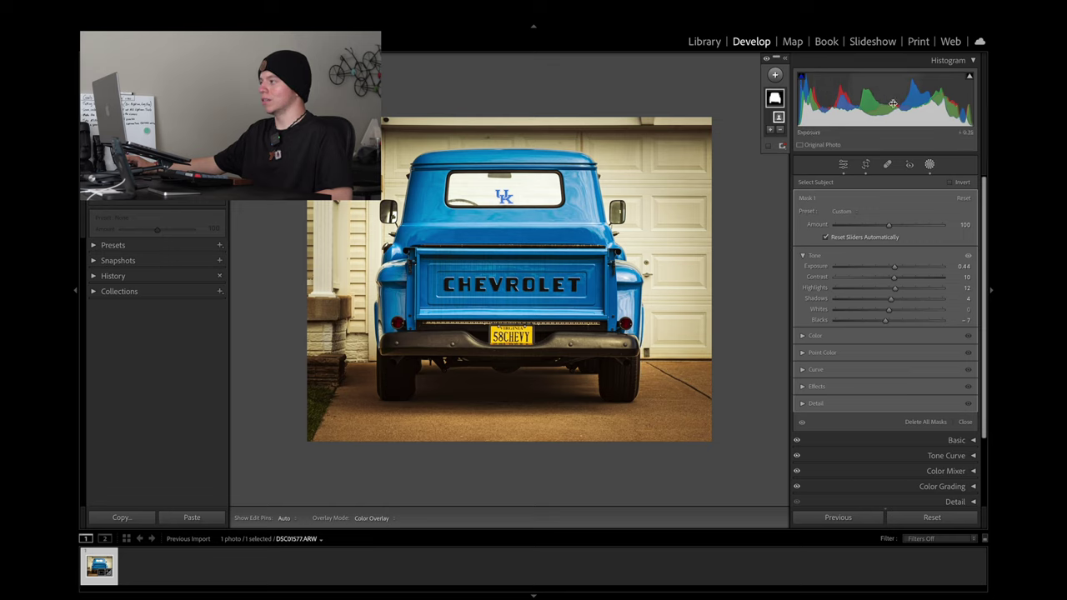
# Compare the truck repeatedly with the mask's tone adjustments off and on
pyautogui.click(964, 265)
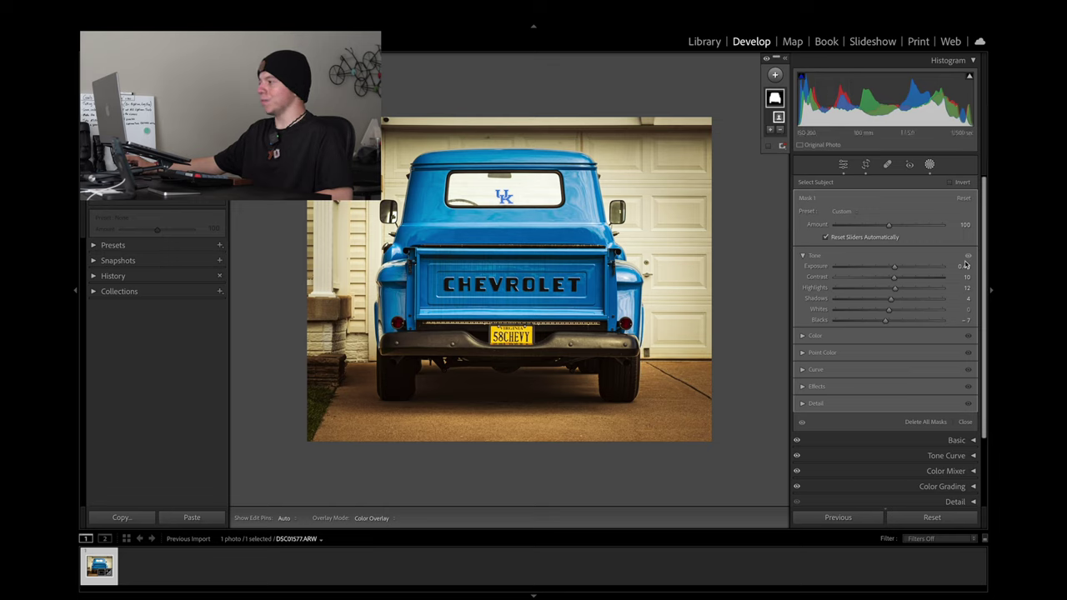
pyautogui.click(967, 257)
pyautogui.click(967, 257)
pyautogui.click(968, 256)
pyautogui.click(968, 257)
pyautogui.click(967, 257)
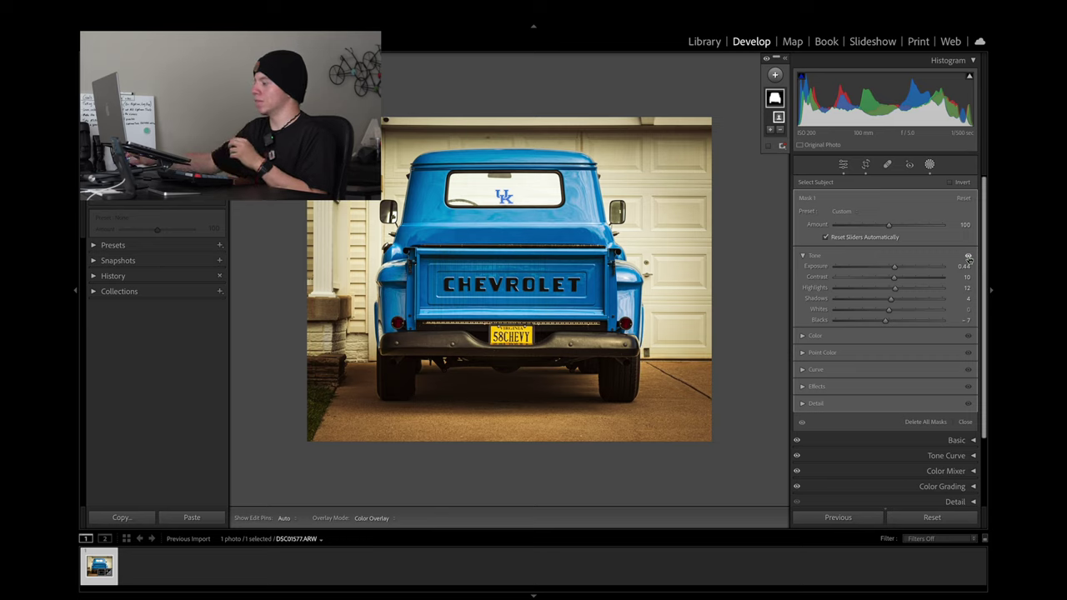
pyautogui.click(967, 256)
pyautogui.click(968, 256)
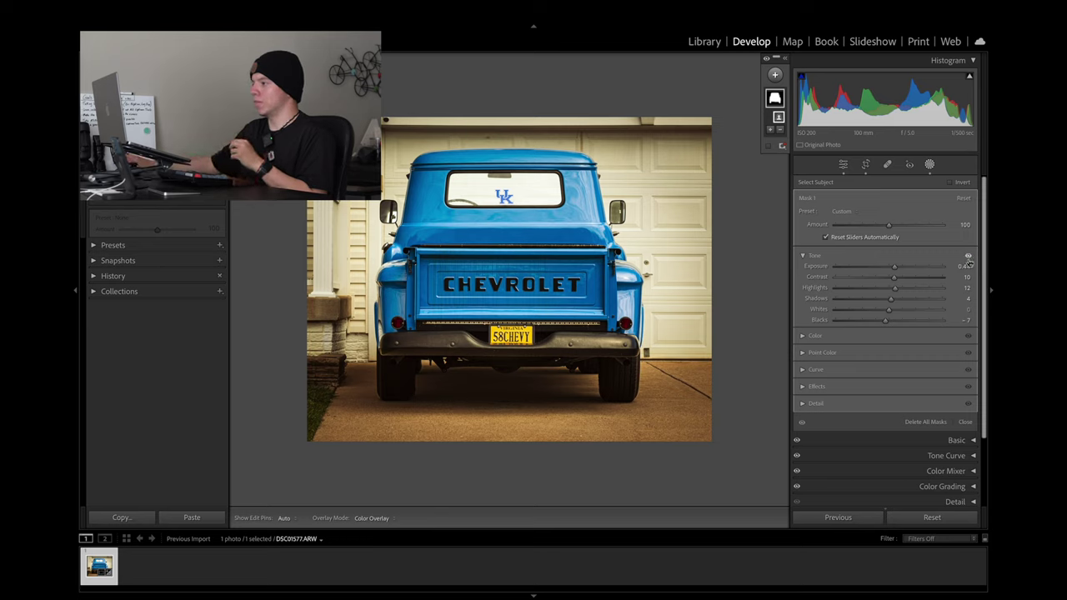
pyautogui.click(968, 257)
pyautogui.click(967, 257)
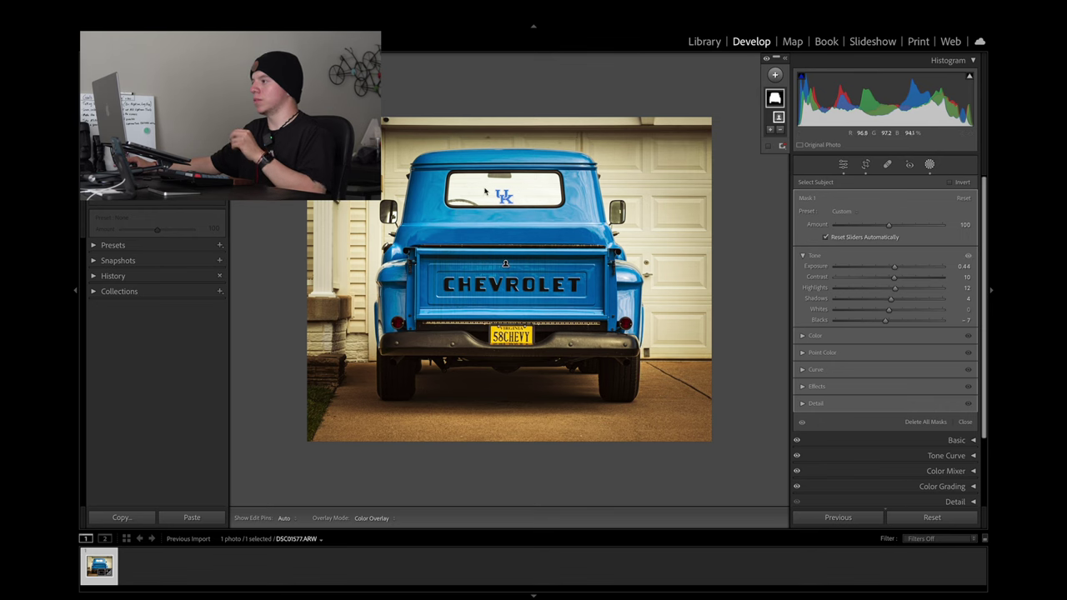
# Inspect the truck's rear window up close and in full view with the mask's tone adjustments off and on
pyautogui.press('super+equal')
pyautogui.press('super+equal')
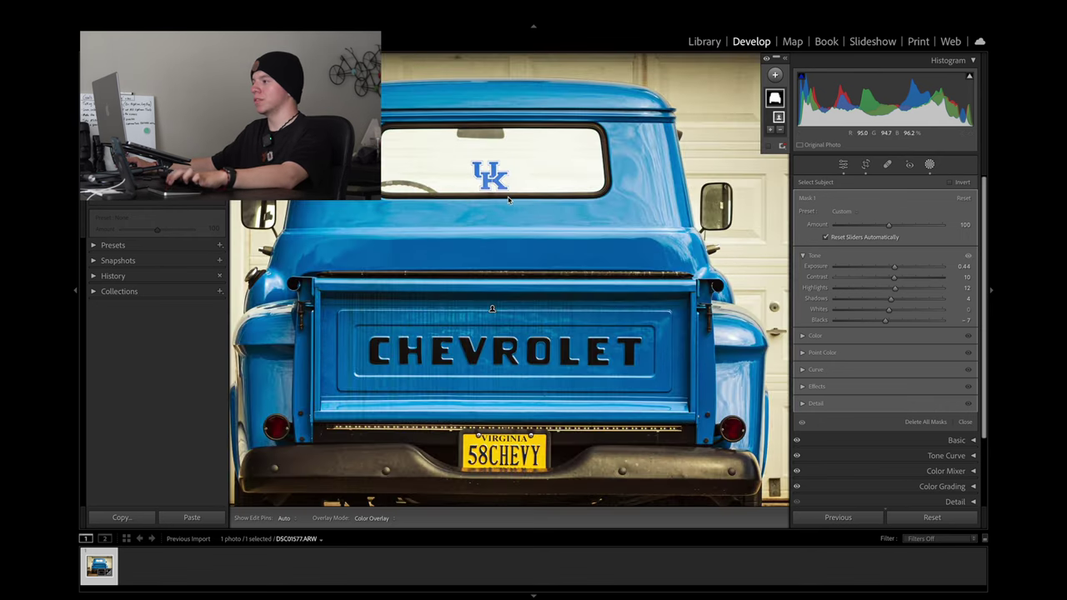
pyautogui.scroll(10, 507, 202)
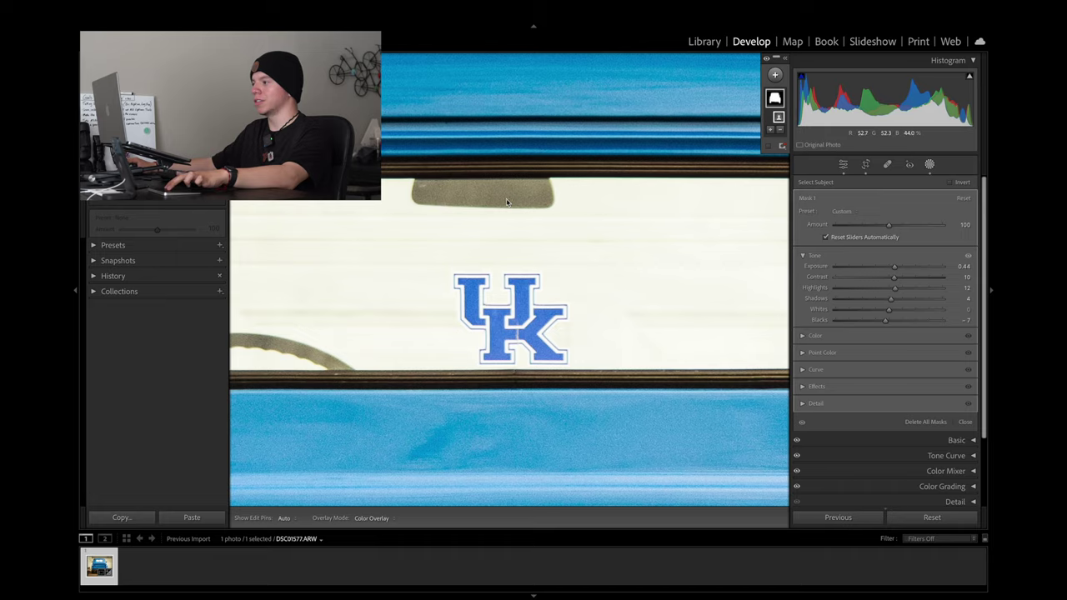
pyautogui.press('super+minus')
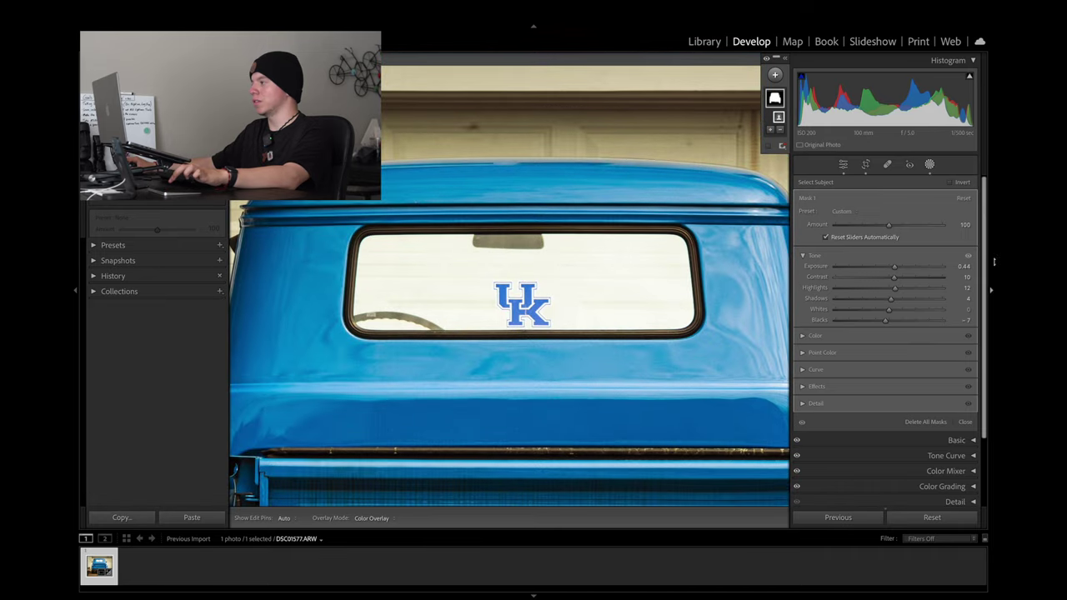
pyautogui.click(967, 258)
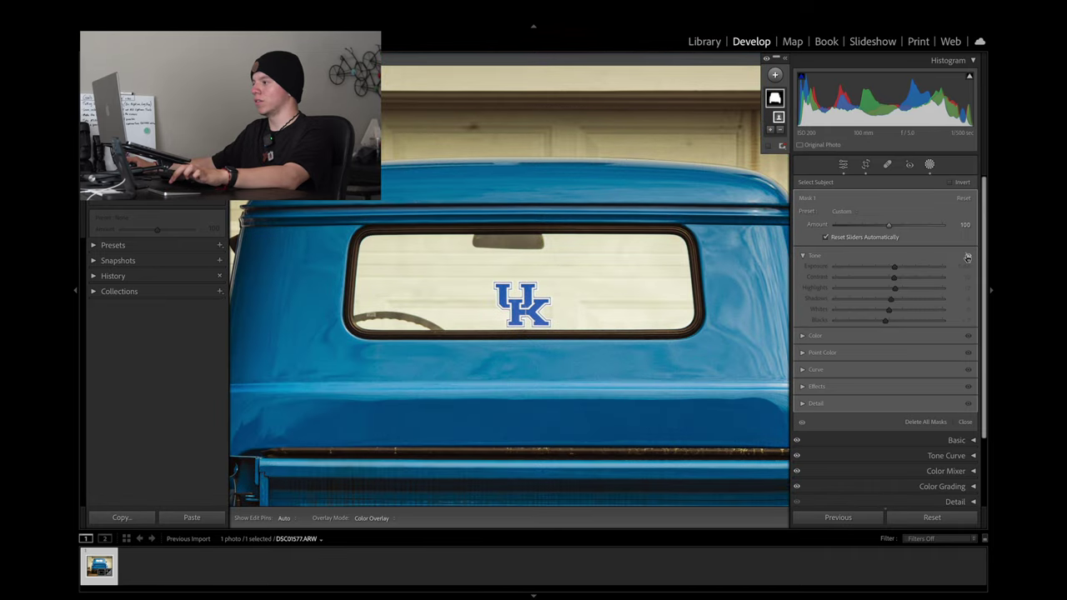
pyautogui.click(966, 258)
pyautogui.press('z')
pyautogui.press('z')
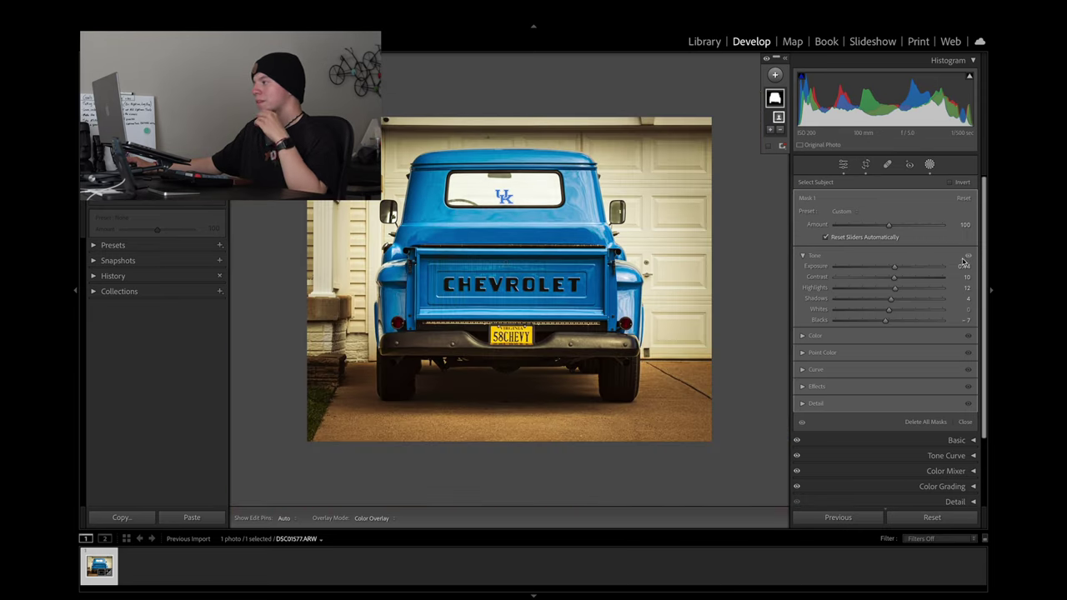
pyautogui.click(968, 257)
pyautogui.click(967, 258)
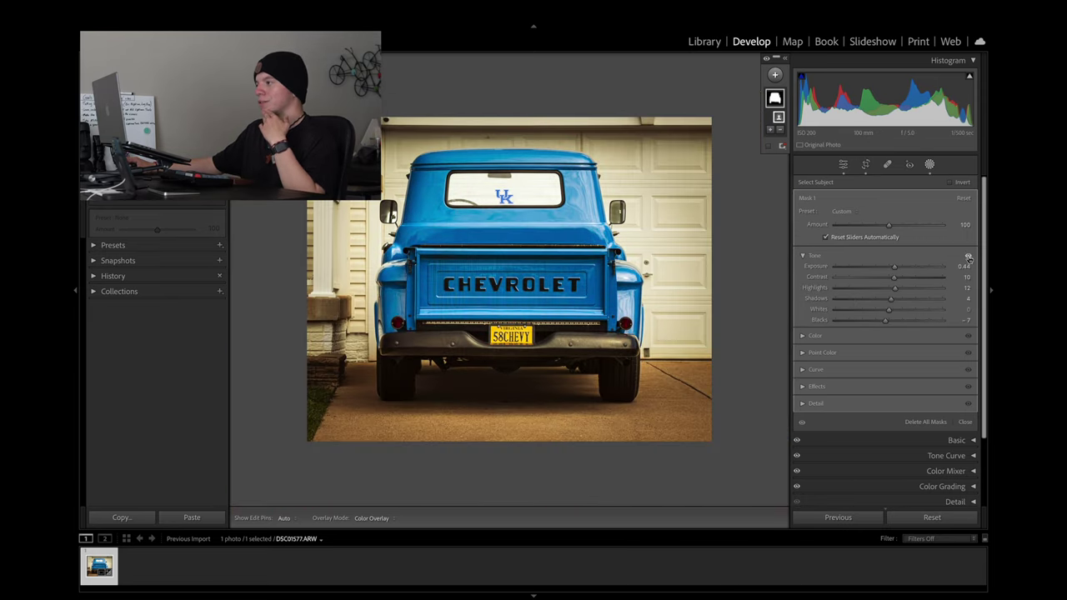
# Paint a brush mask over the truck's rear window and lower its exposure to -0.97, comparing its tone change off and on
pyautogui.rightClick(519, 269)
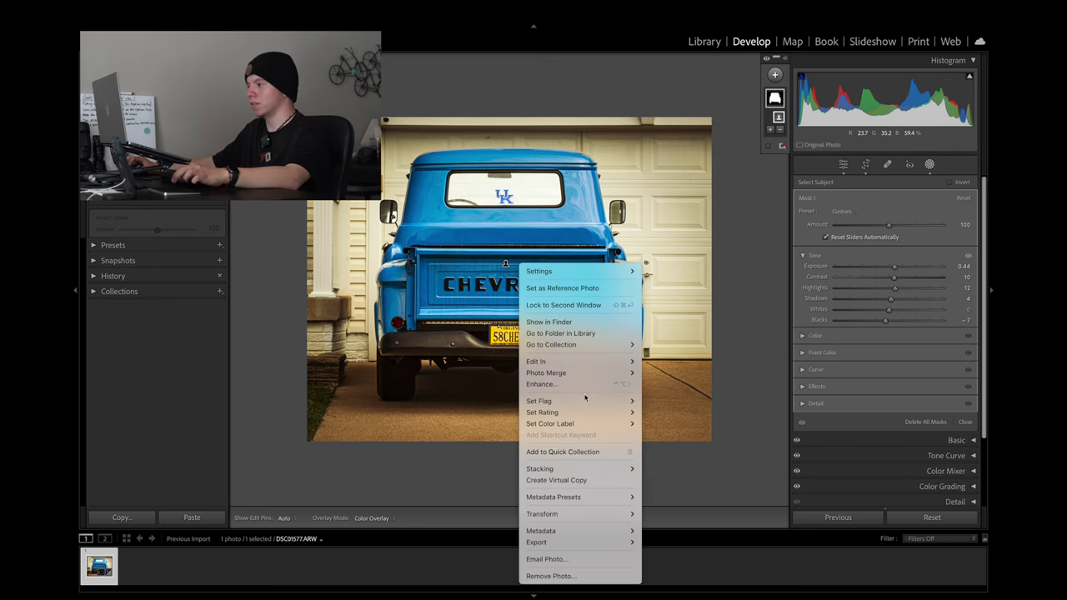
pyautogui.moveTo(578, 373)
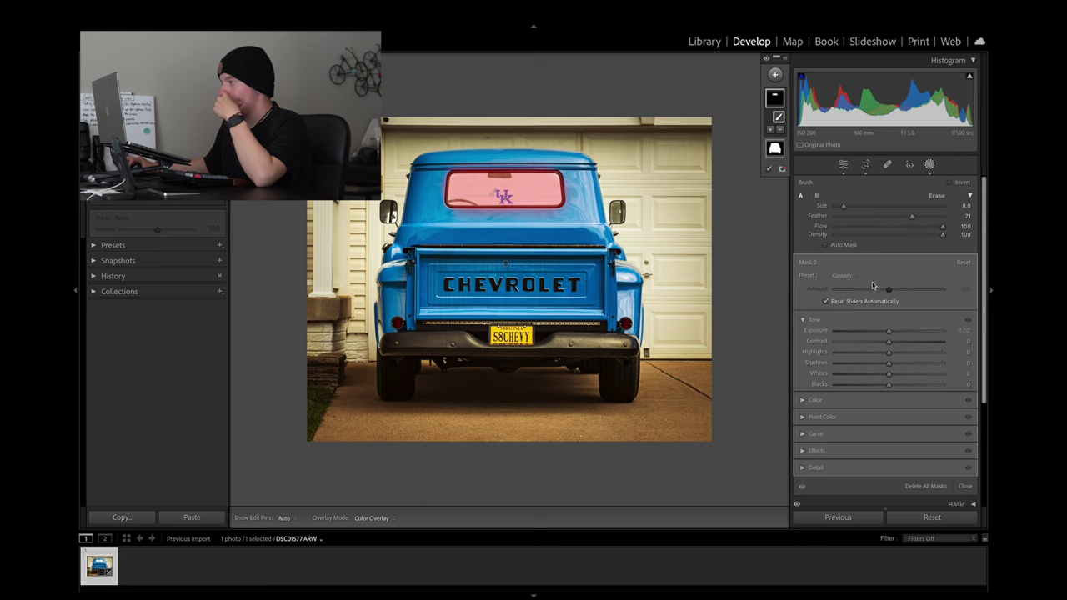
pyautogui.moveTo(888, 331); pyautogui.dragTo(875, 335)
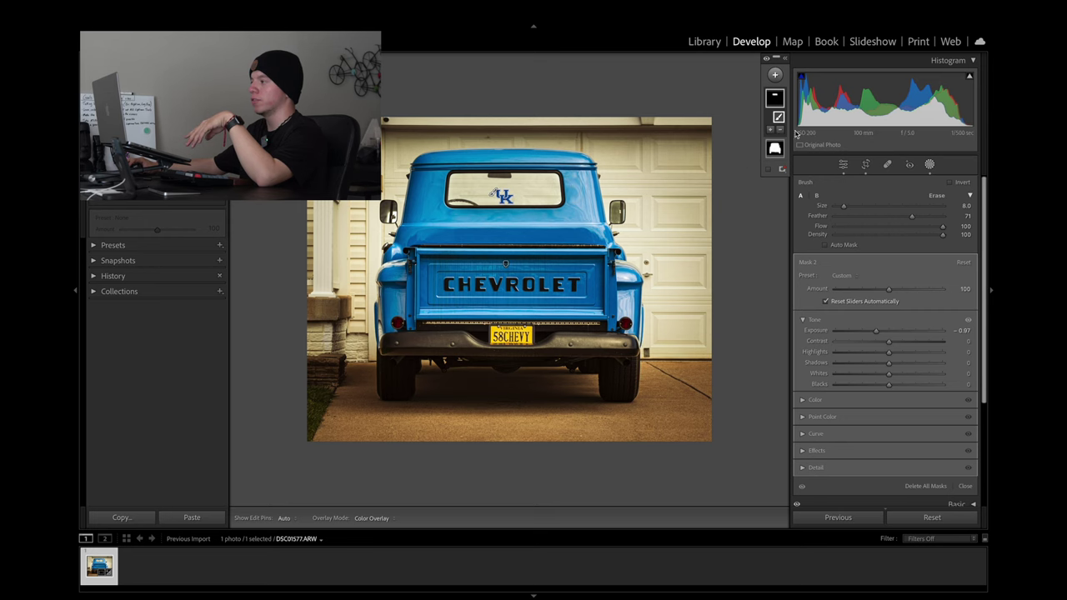
pyautogui.click(492, 263)
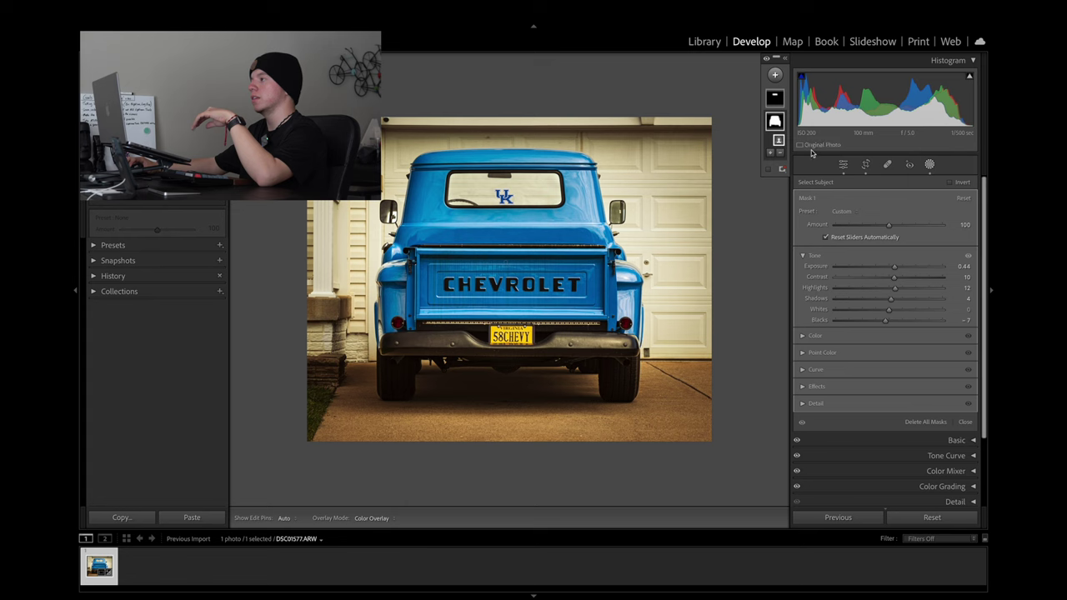
pyautogui.click(774, 100)
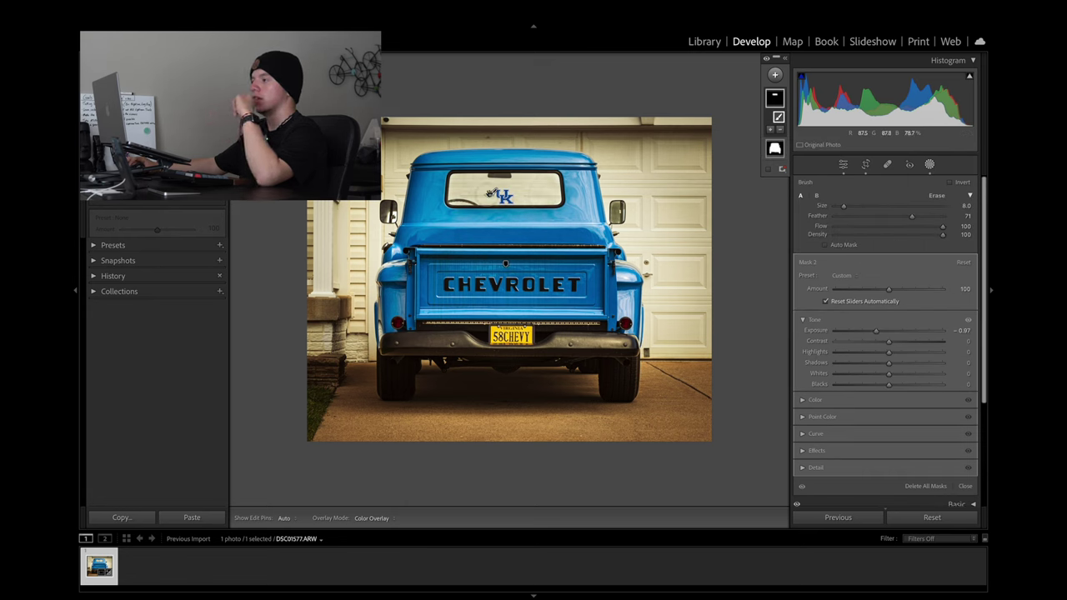
pyautogui.moveTo(494, 194)
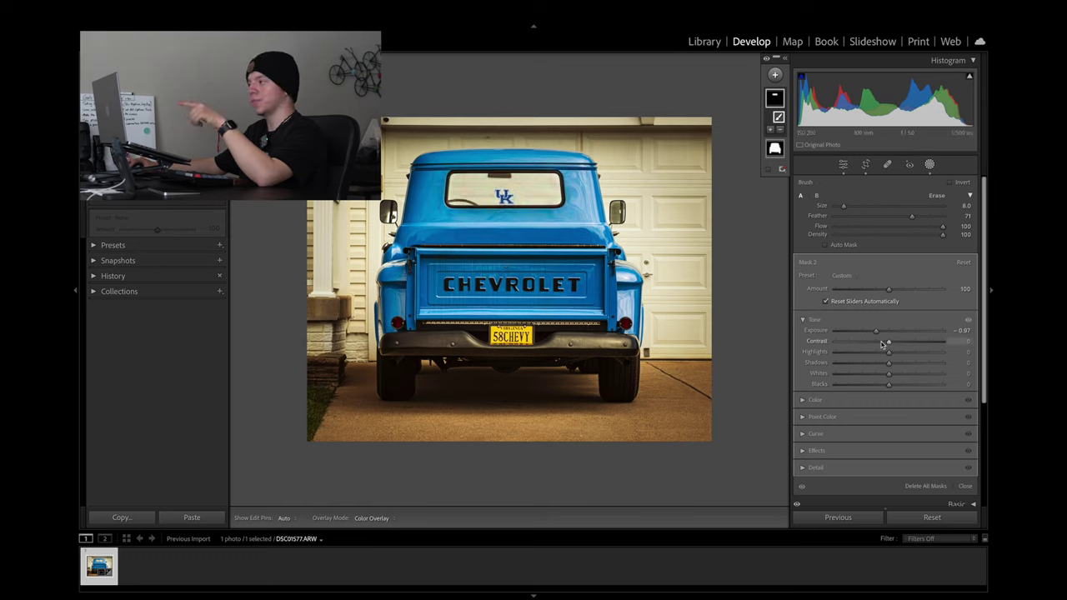
pyautogui.click(966, 322)
pyautogui.click(967, 322)
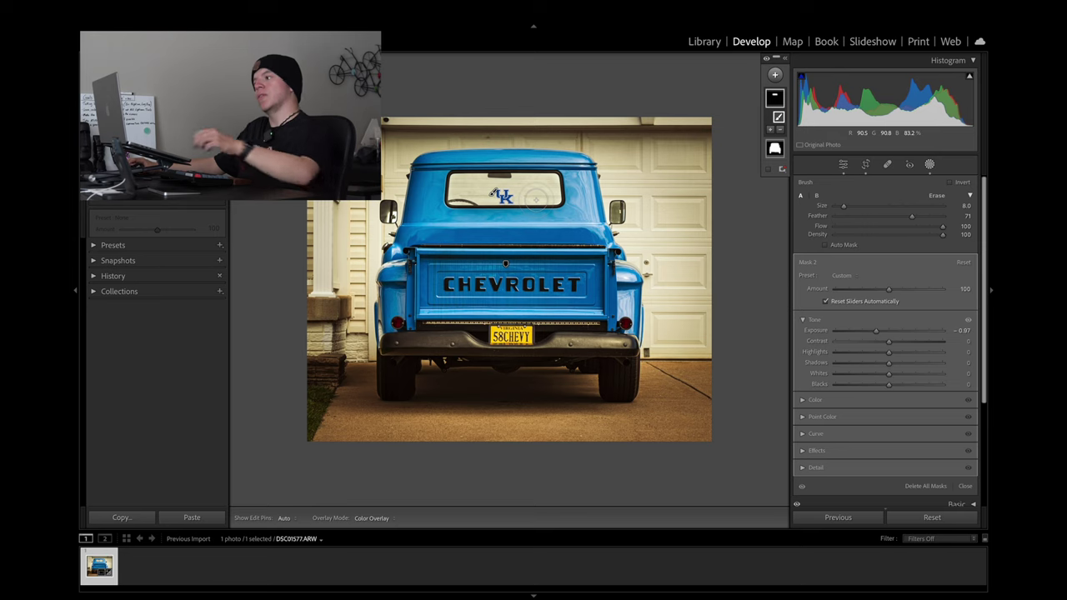
# Set the rear window mask's contrast to 29, checking the glass and UK decal up close
pyautogui.press('z')
pyautogui.hotkey('ctrl', '=')
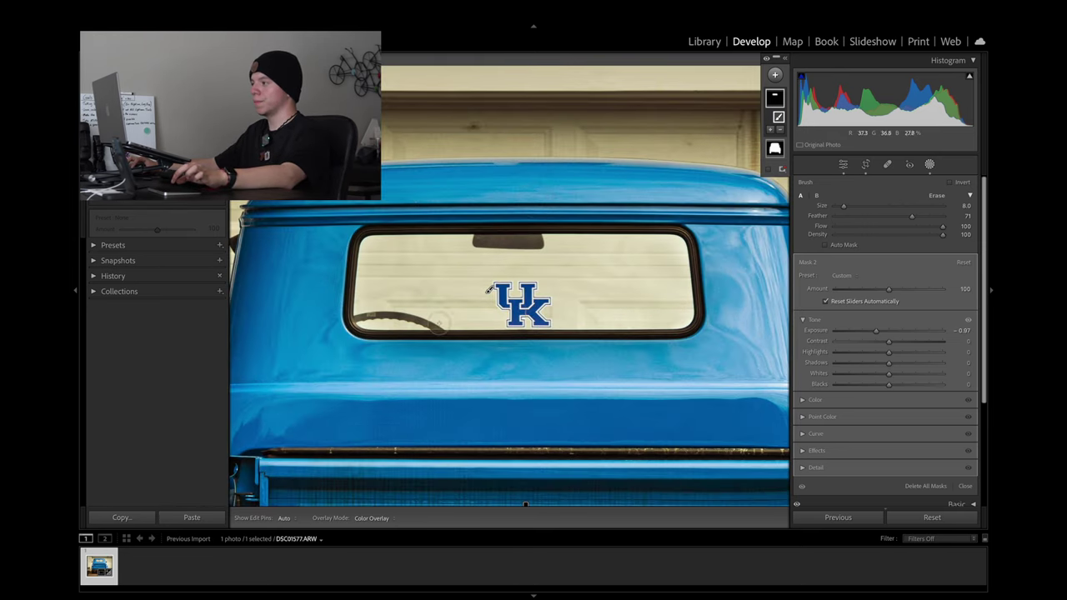
pyautogui.hotkey('ctrl', '-')
pyautogui.hotkey('ctrl', '-')
pyautogui.hotkey('ctrl', '-')
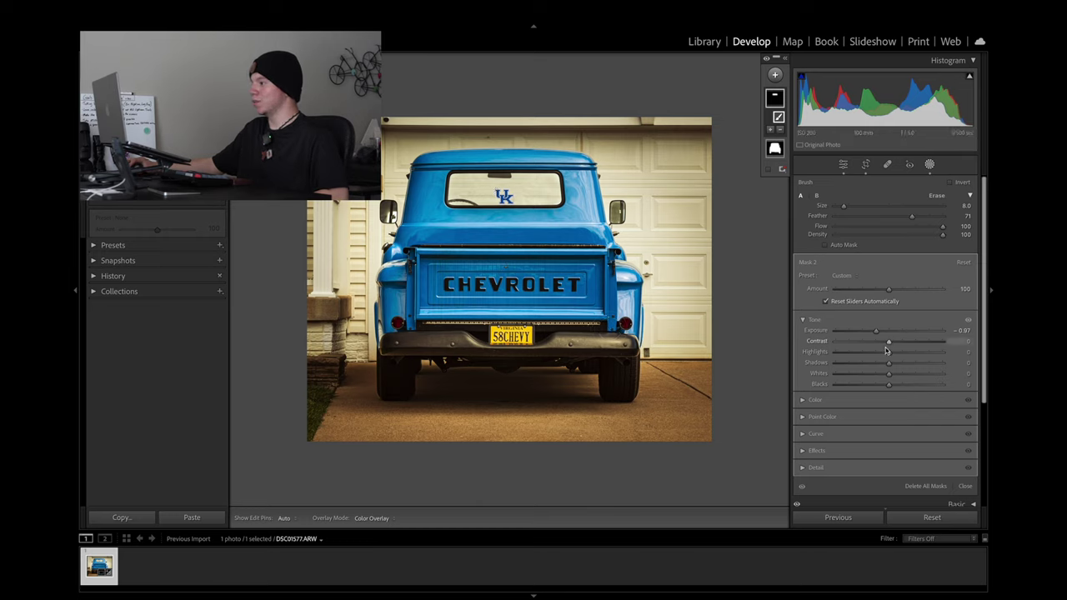
pyautogui.moveTo(888, 343); pyautogui.dragTo(906, 357)
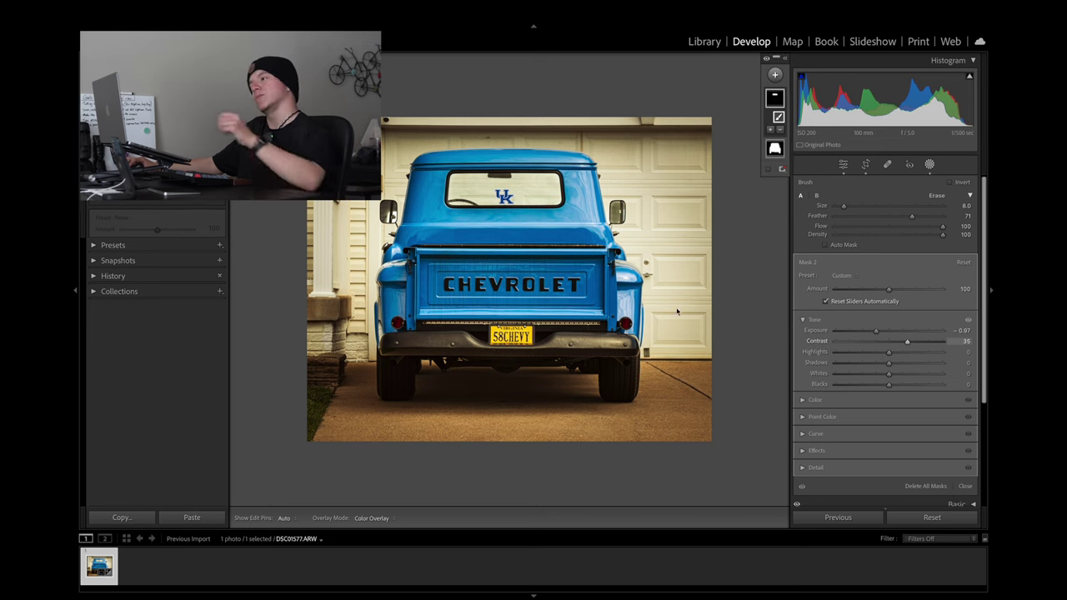
pyautogui.press('super+equal')
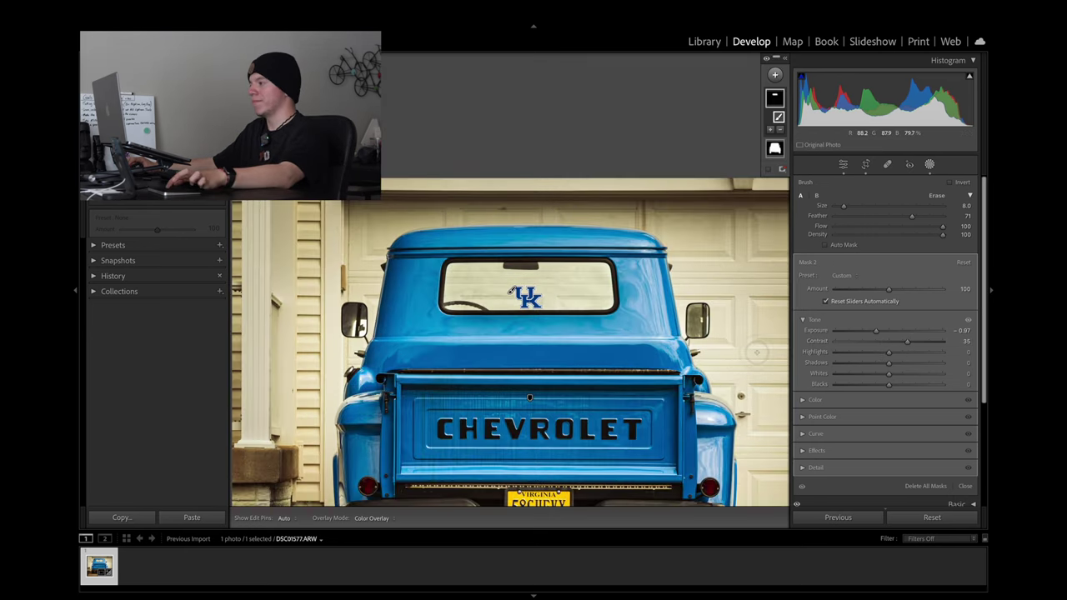
pyautogui.press('super+equal')
pyautogui.moveTo(879, 352); pyautogui.dragTo(903, 357)
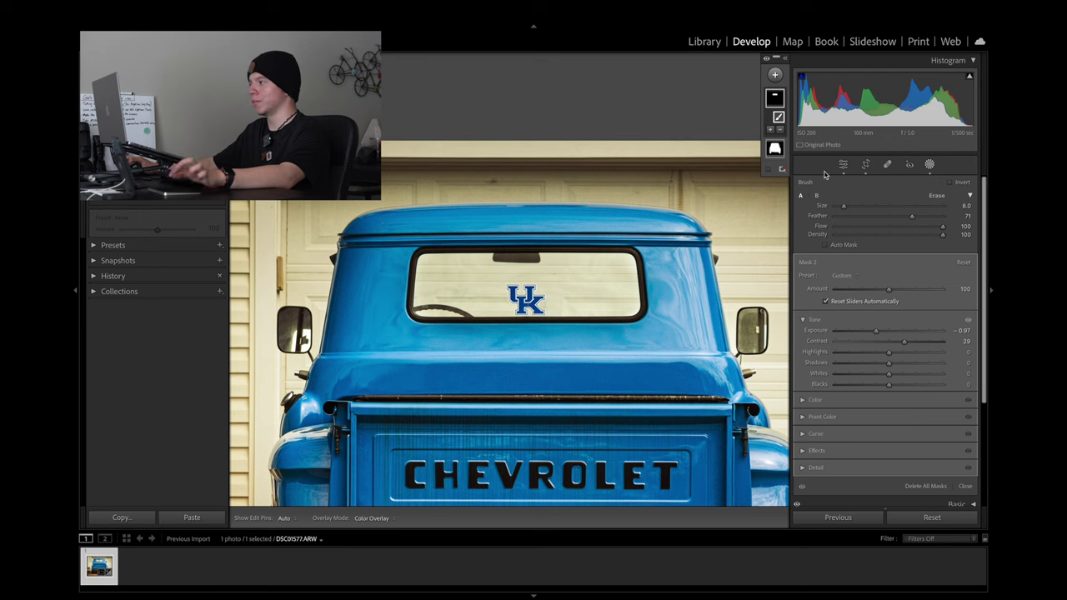
pyautogui.click(774, 148)
pyautogui.click(774, 98)
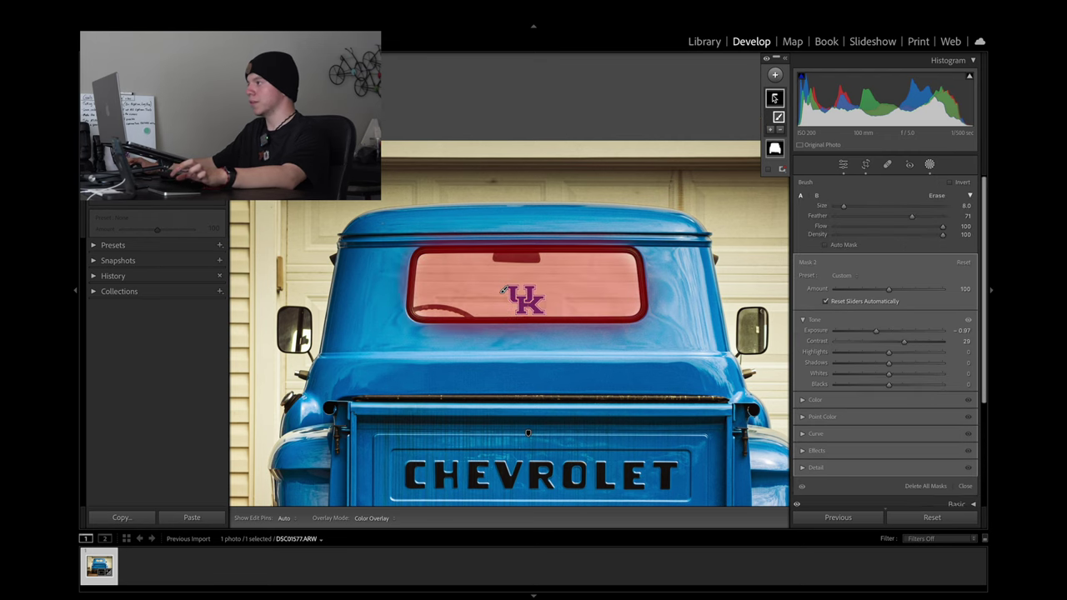
# Compare the whole photo repeatedly with all masks hidden and shown
pyautogui.press('z')
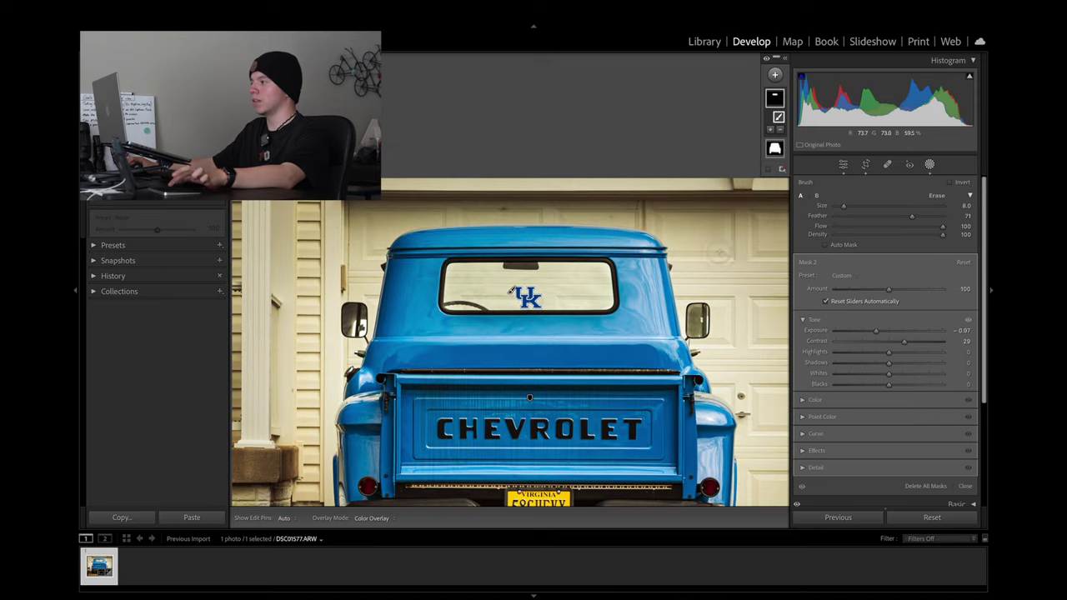
pyautogui.press('z')
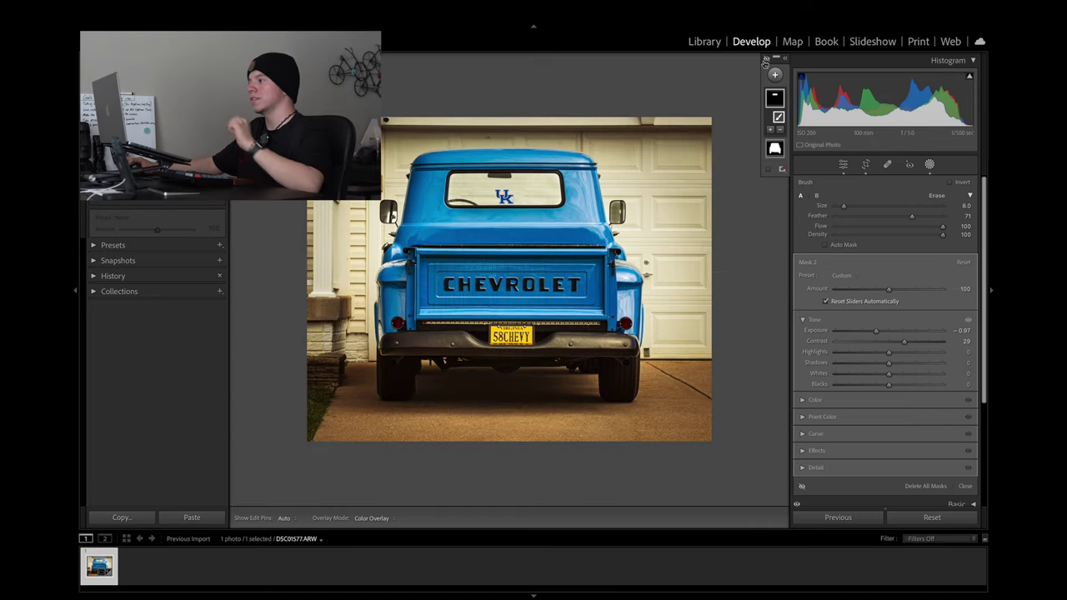
pyautogui.click(765, 60)
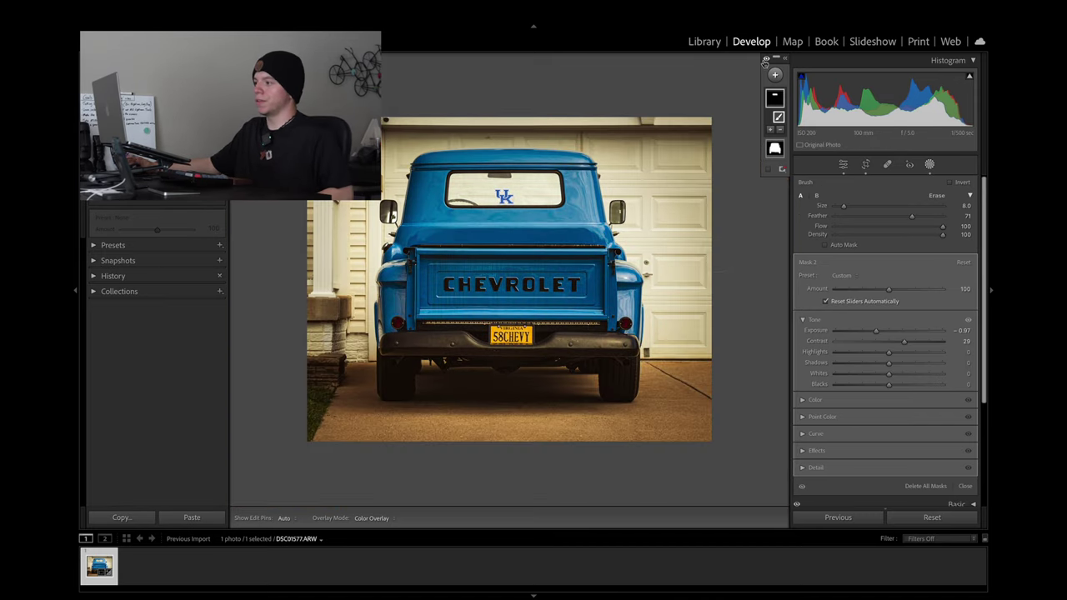
pyautogui.click(765, 61)
pyautogui.click(765, 61)
pyautogui.click(765, 61)
pyautogui.click(765, 60)
pyautogui.click(765, 61)
pyautogui.click(765, 61)
pyautogui.click(765, 60)
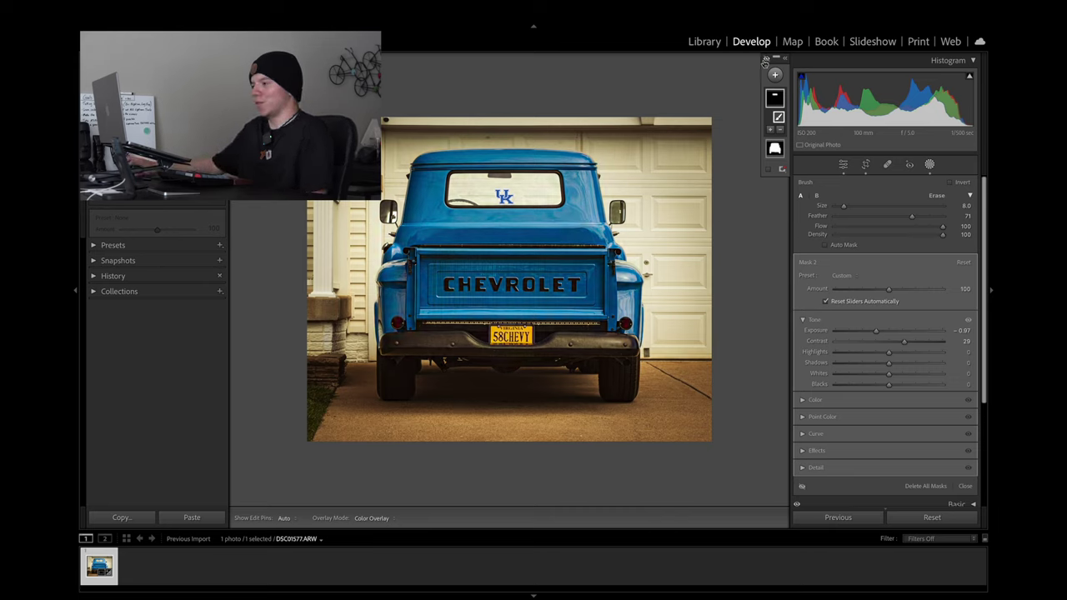
pyautogui.click(765, 60)
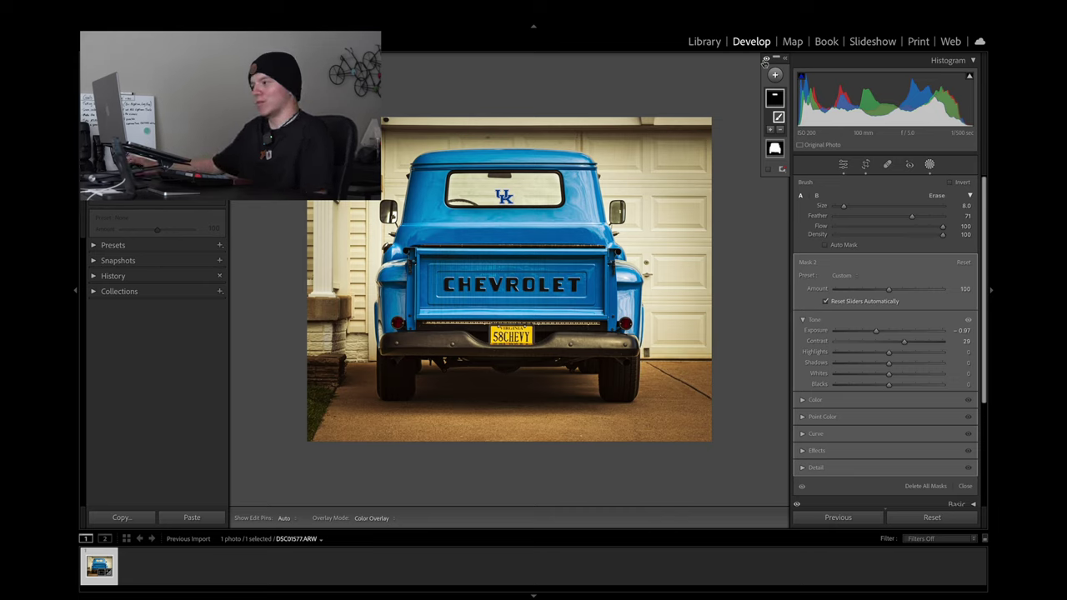
# Leave masking and compare the finished edit repeatedly with the original Before view
pyautogui.click(842, 166)
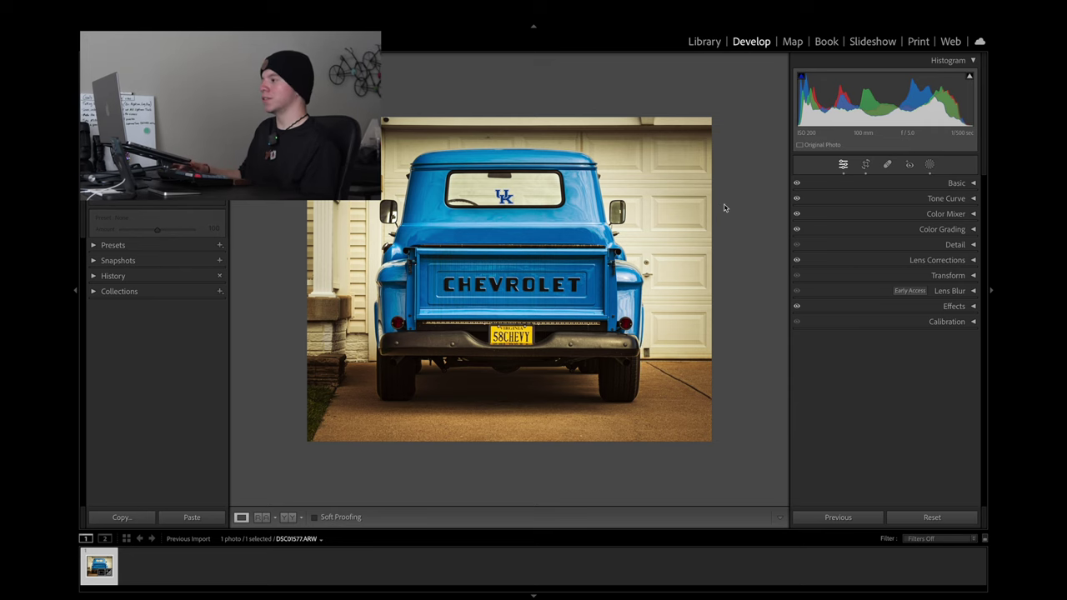
pyautogui.press('\\')
pyautogui.press('\\')
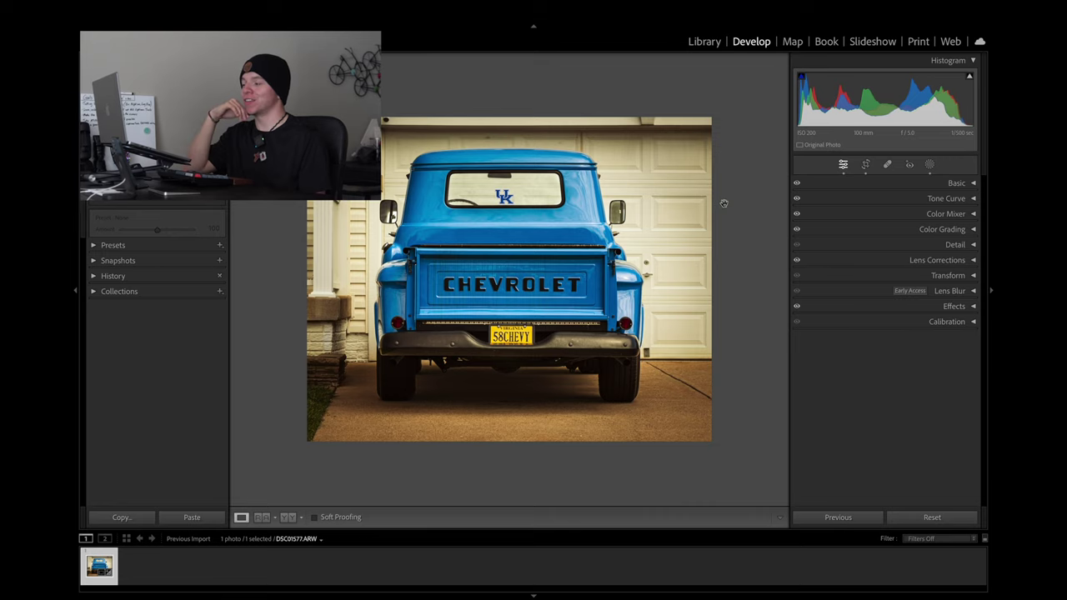
pyautogui.press('\\')
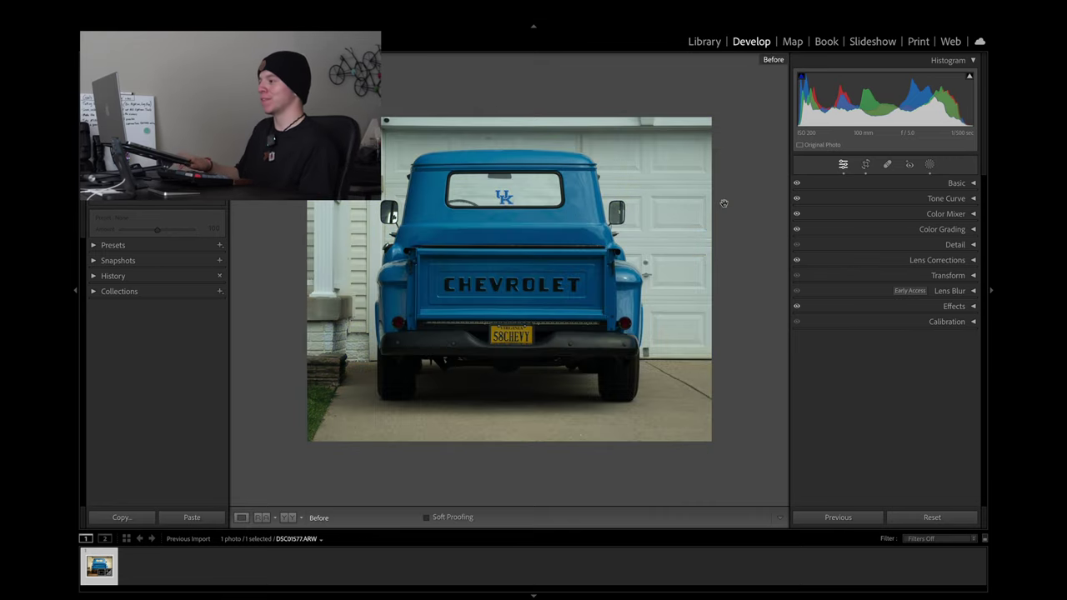
pyautogui.press('\\')
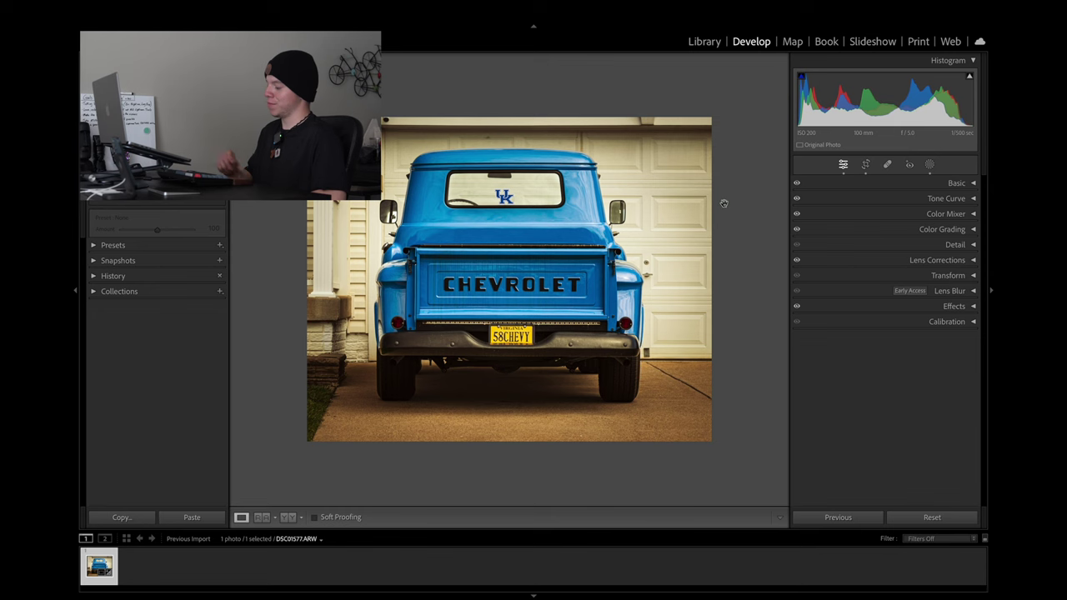
pyautogui.press('\\')
pyautogui.press('\\')
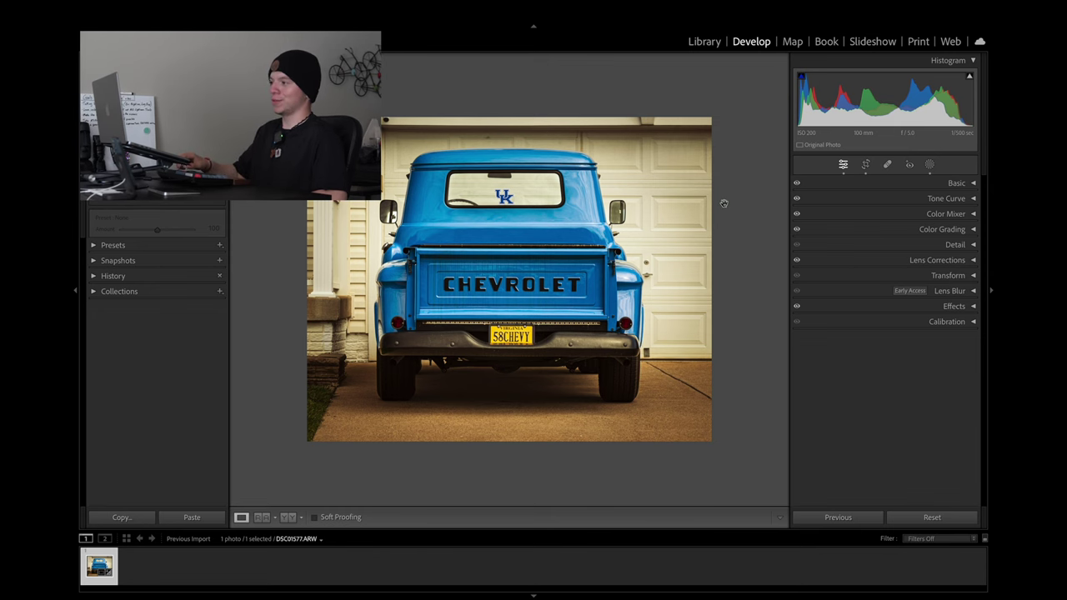
pyautogui.press('\\')
pyautogui.press('\\')
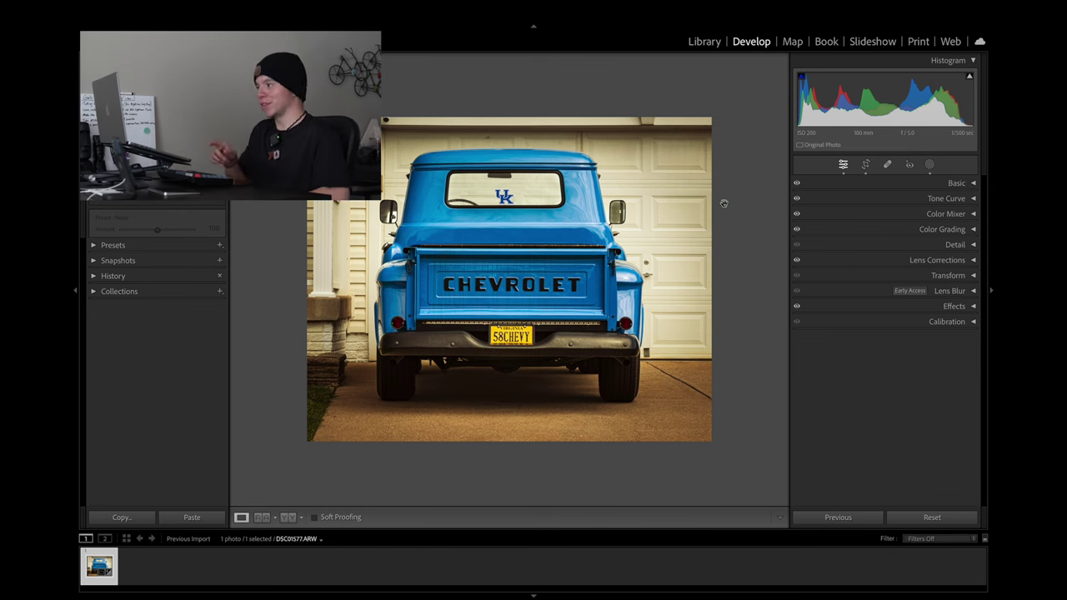